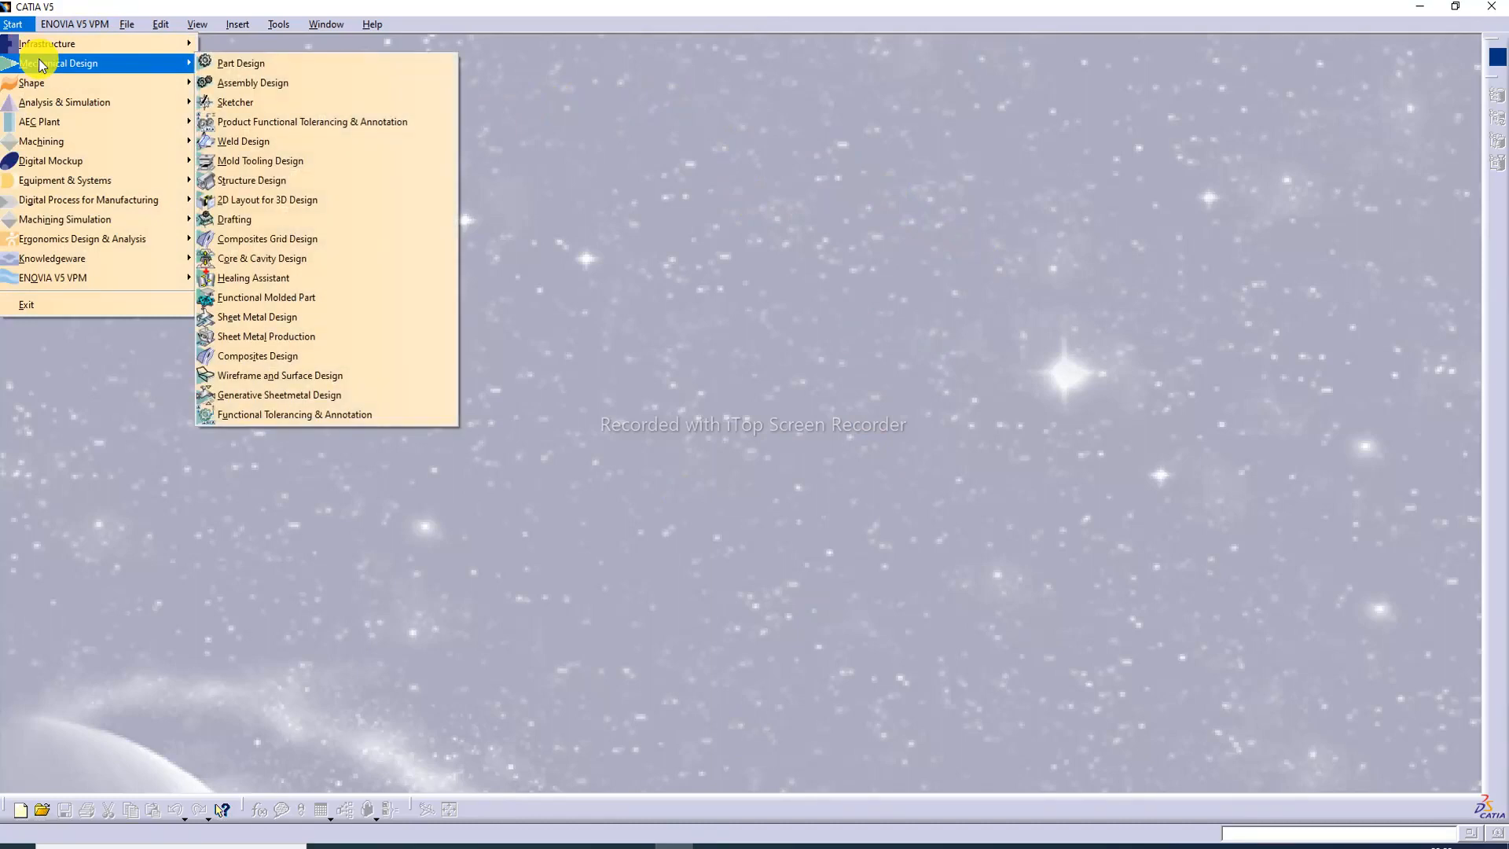
Create a new part named Part1 with hybrid design enabled and open a sketch on the xy plane.
left_click(250, 101)
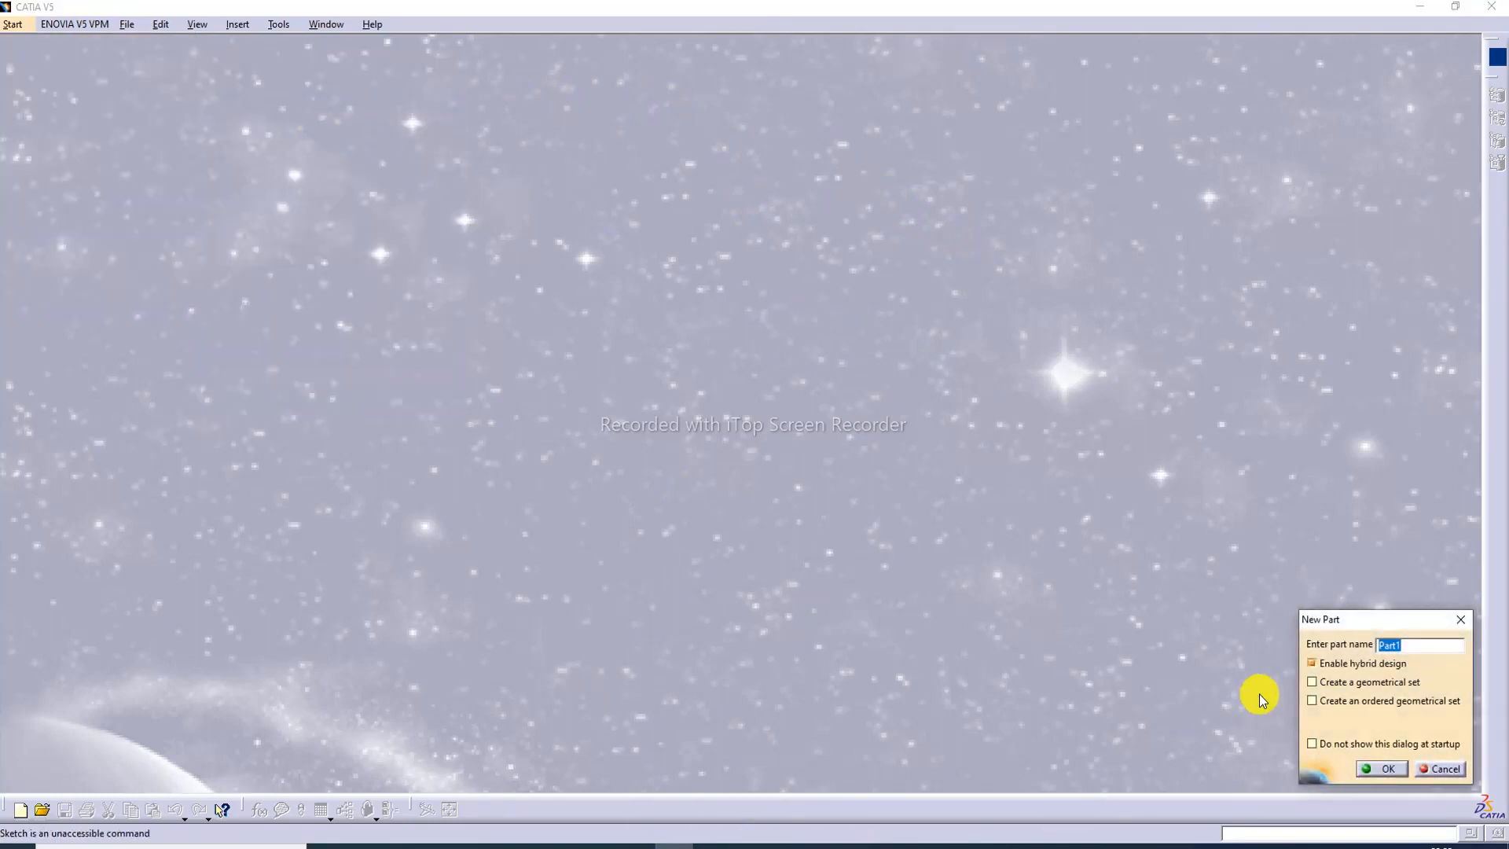
left_click(1385, 770)
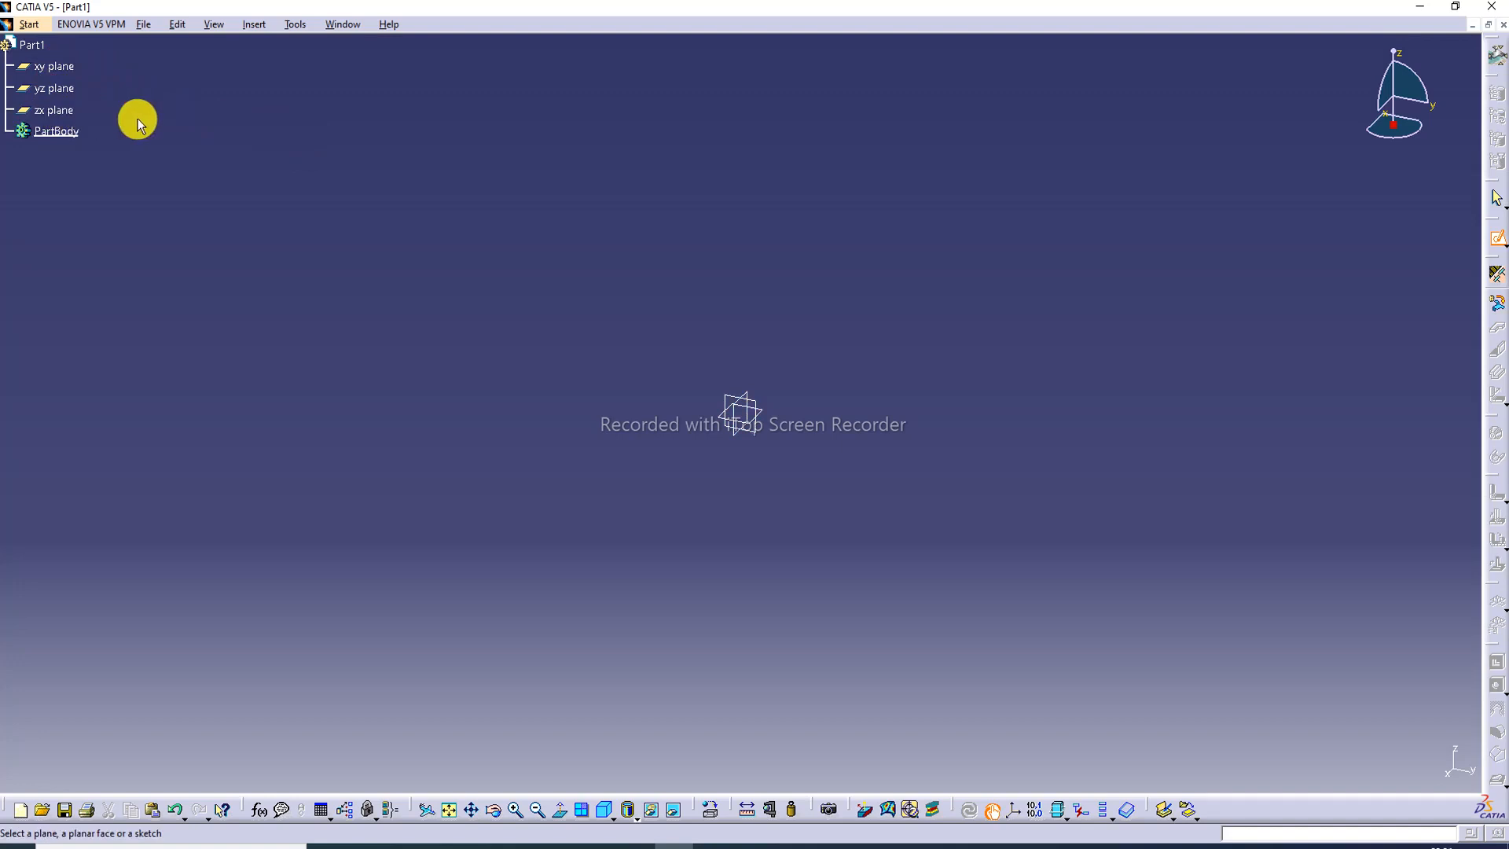
left_click(65, 75)
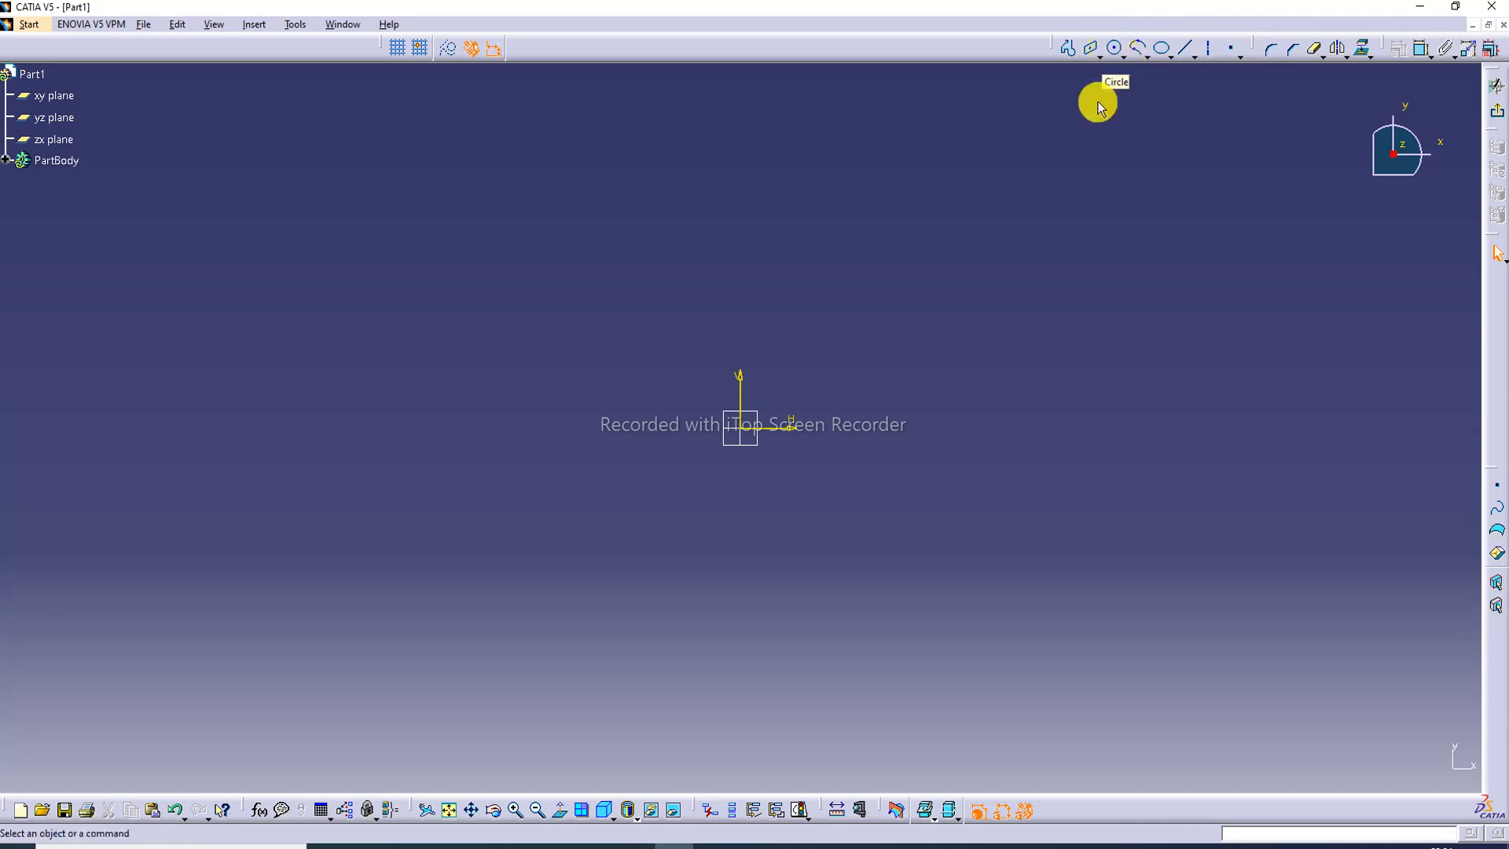
left_click(404, 846)
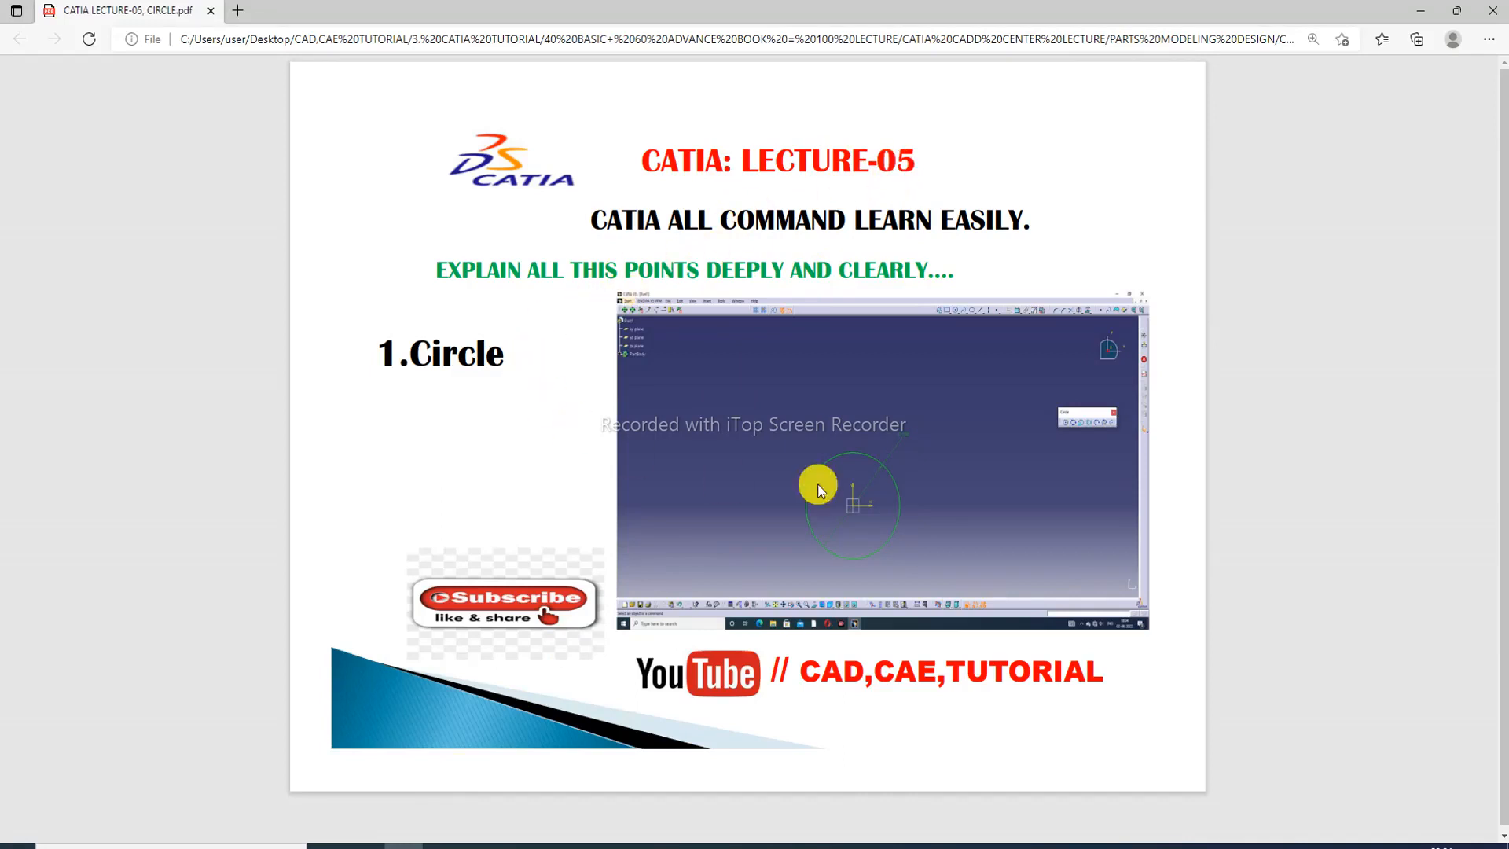
left_click(406, 846)
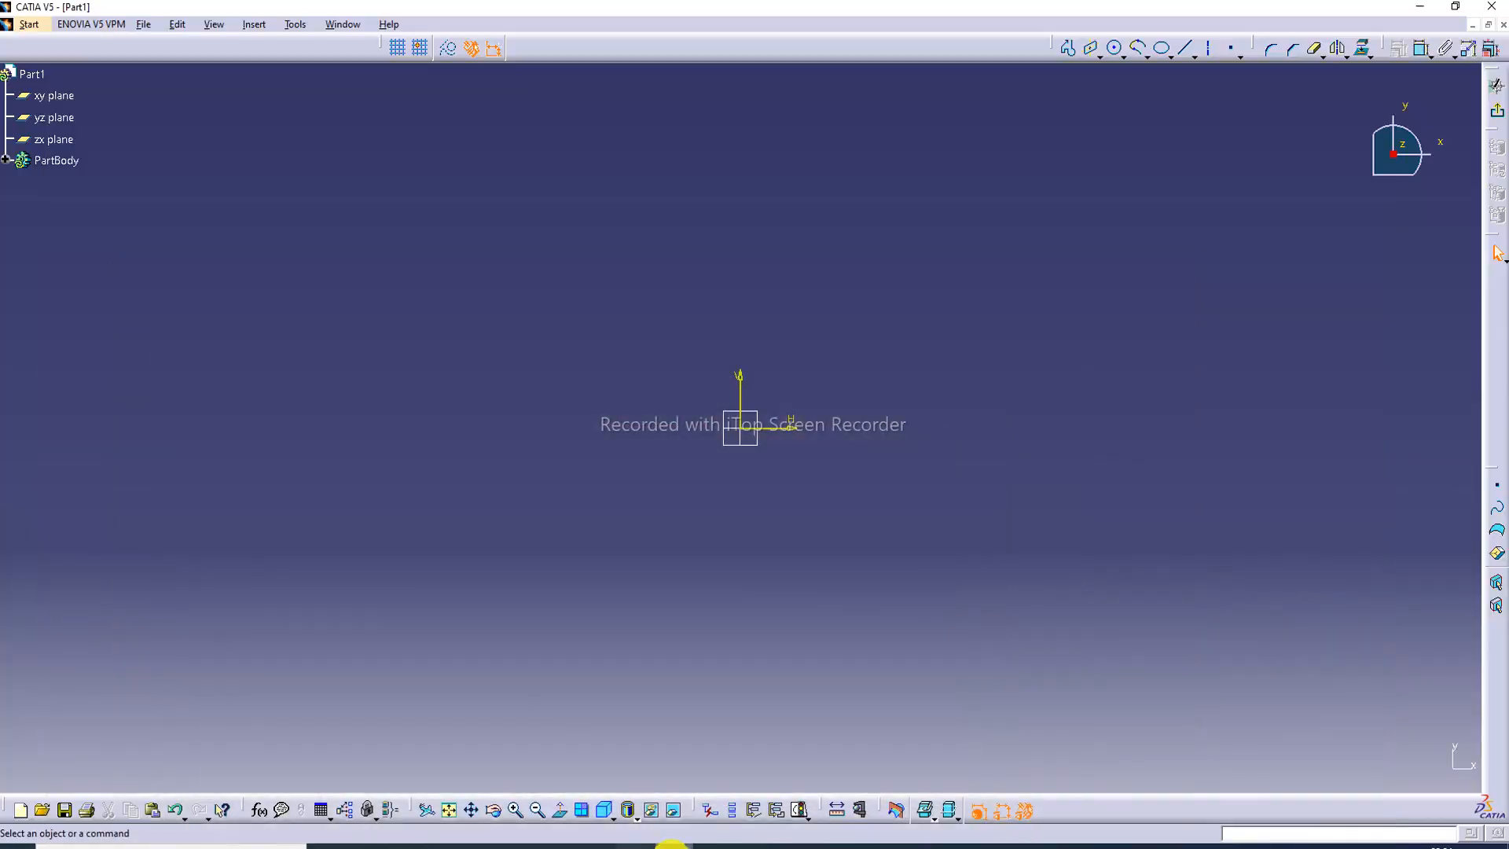
Sketch a circle centred on the origin with a diameter of about 91 mm.
left_click(1125, 55)
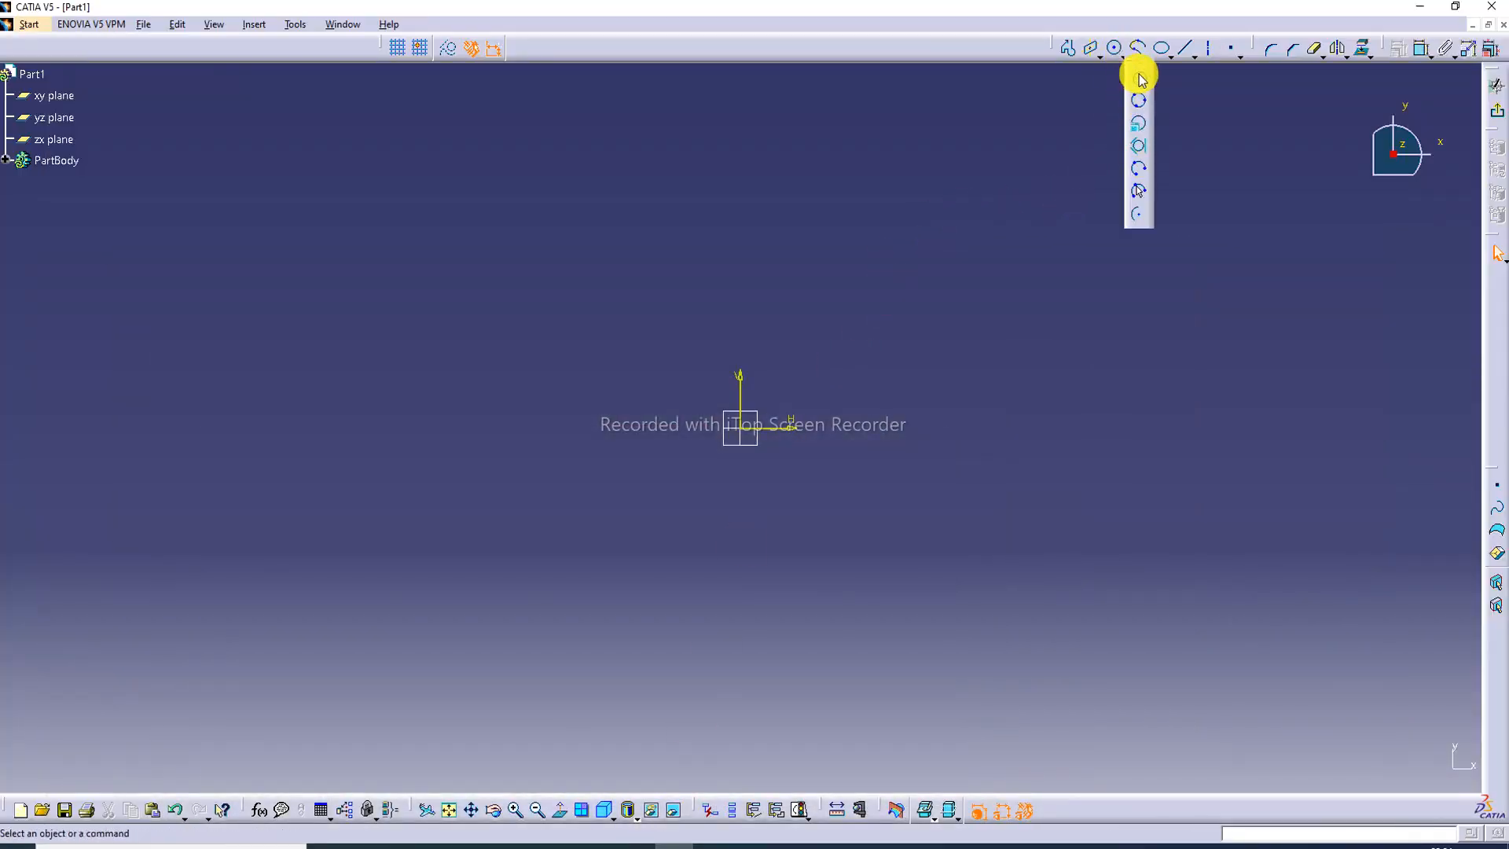
left_click(1140, 78)
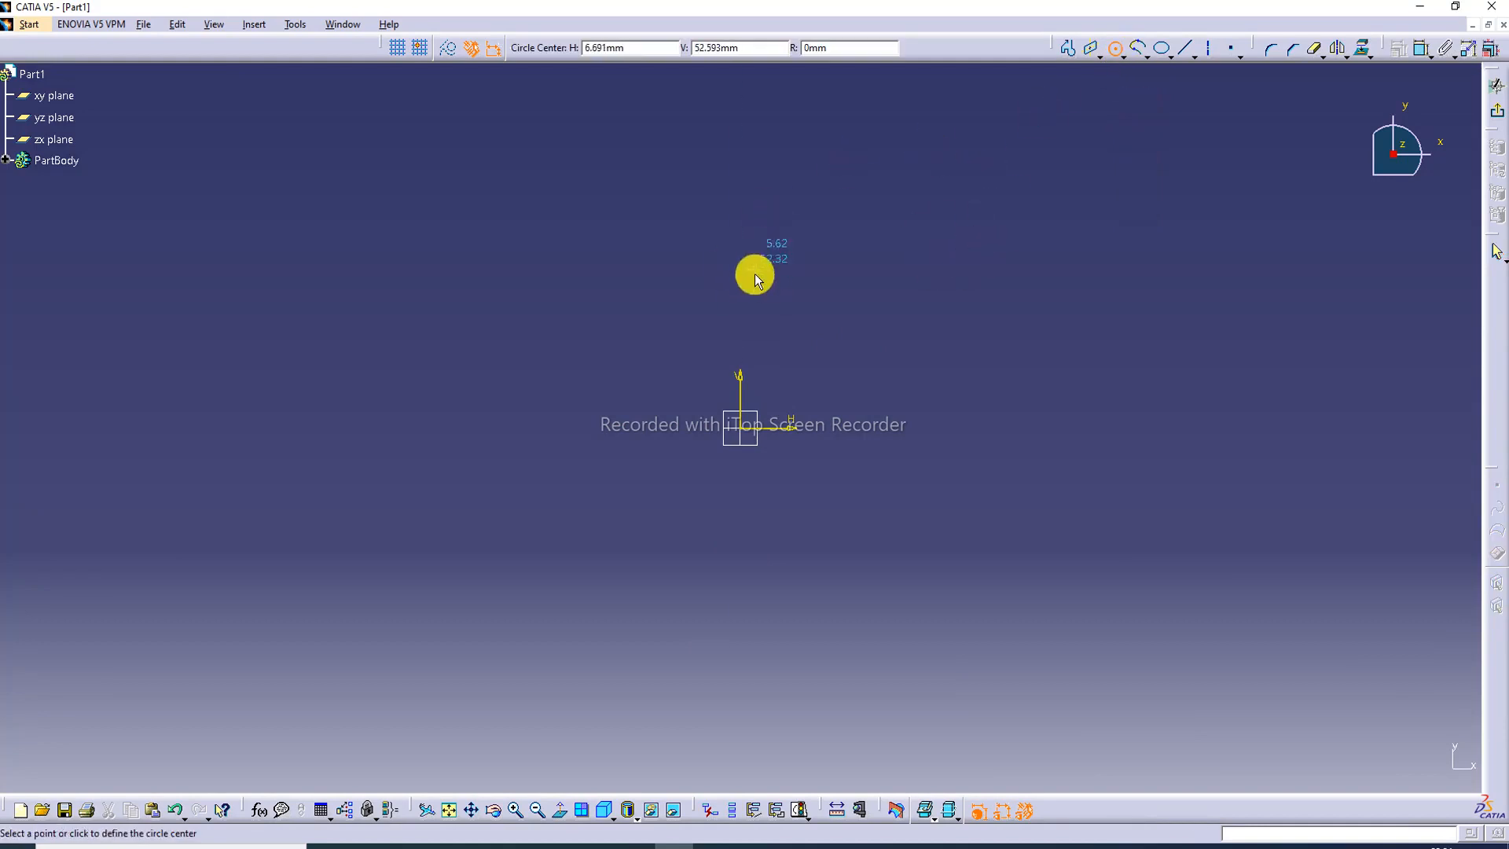
left_click(747, 434)
left_click(830, 314)
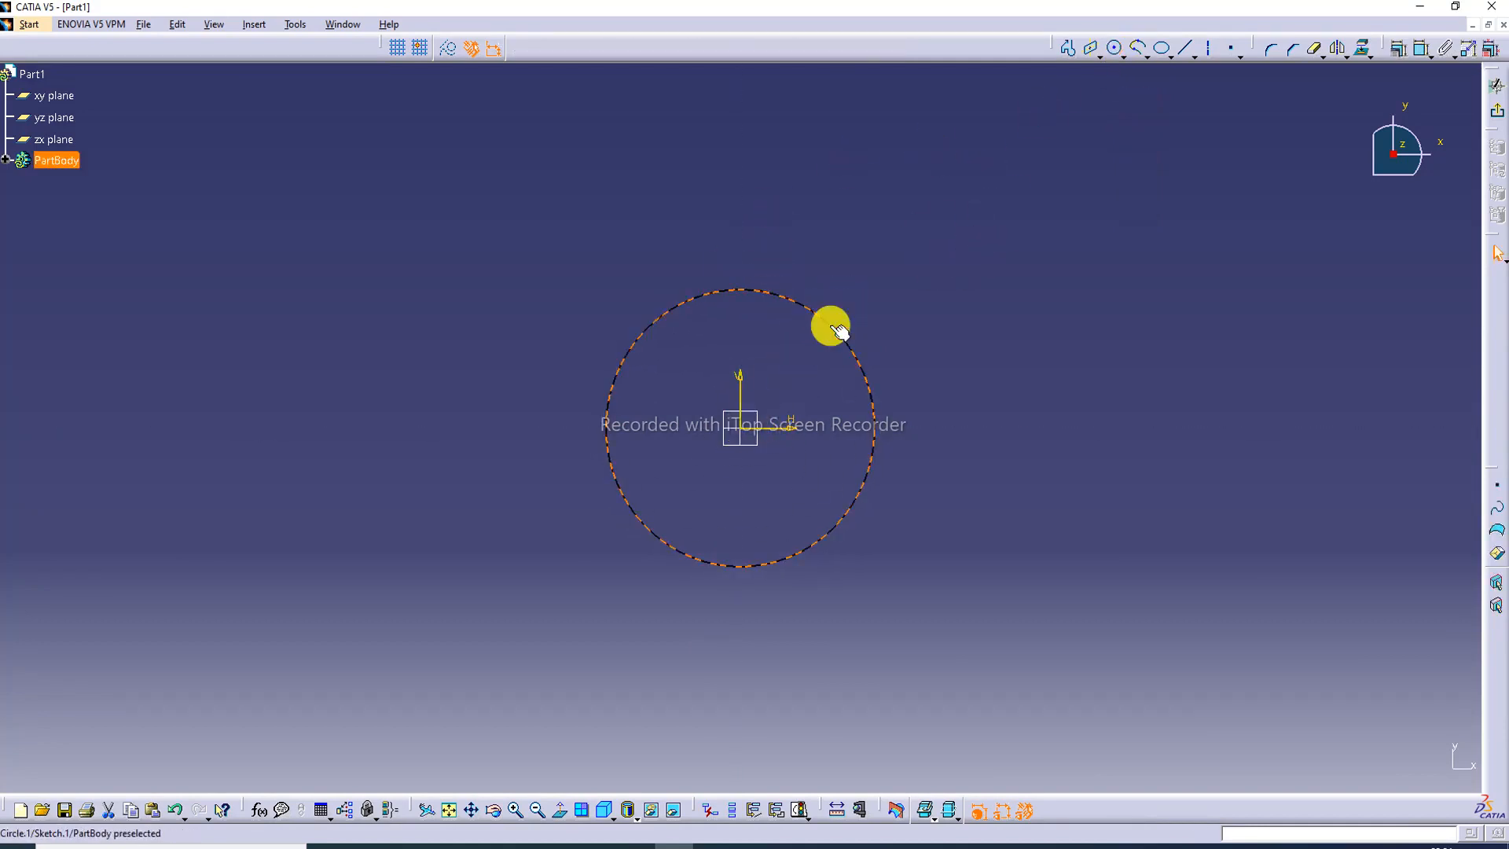
left_click(836, 328)
left_click(937, 214)
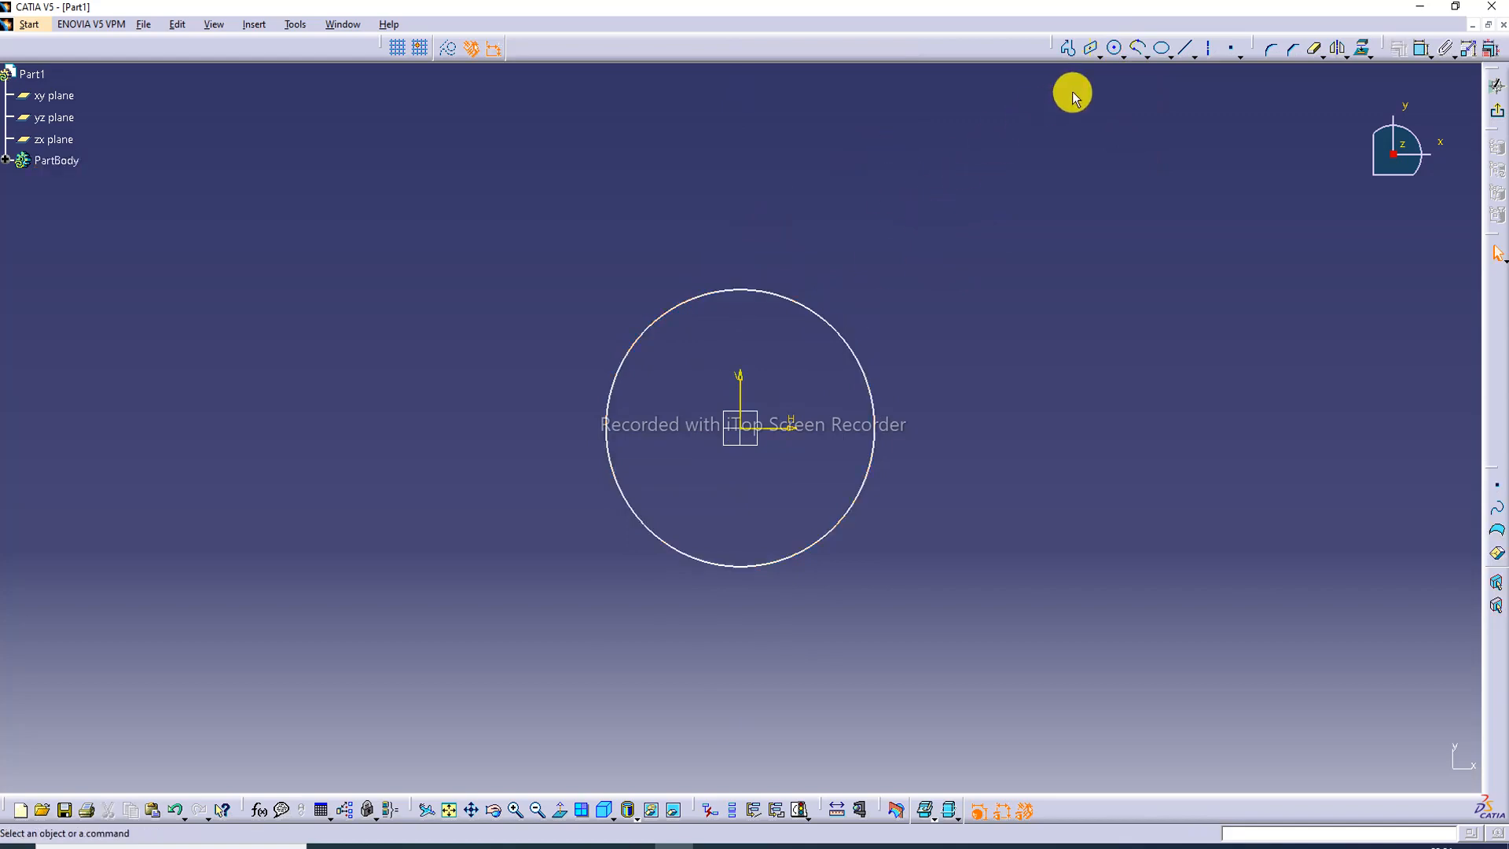
Sketch a three-point circle about 59 mm in diameter in open space to the upper right of the origin circle.
left_click(1123, 55)
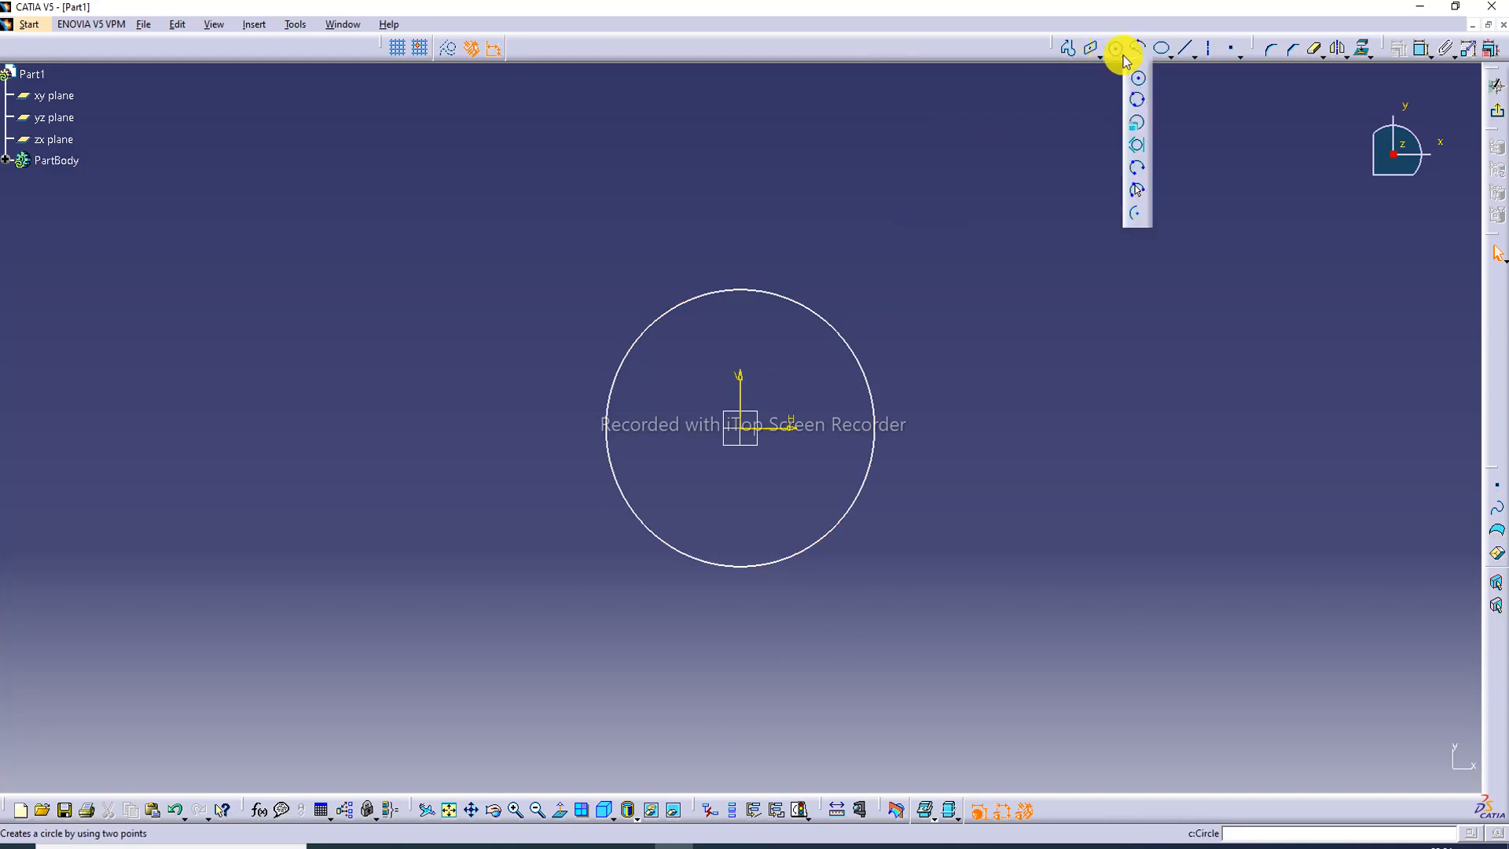
left_click(1137, 103)
left_click(1096, 341)
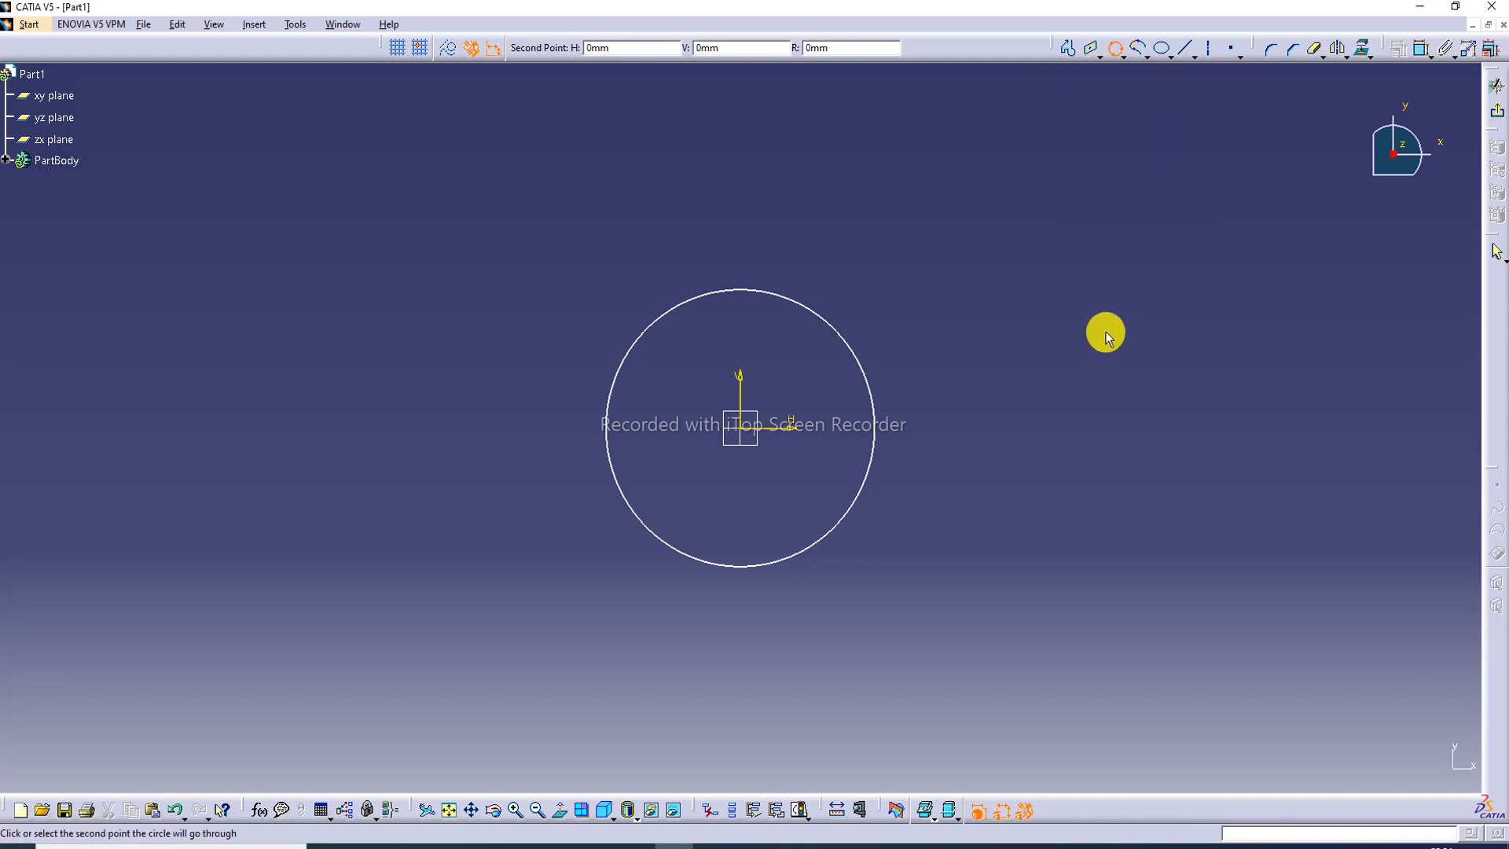
left_click(1148, 239)
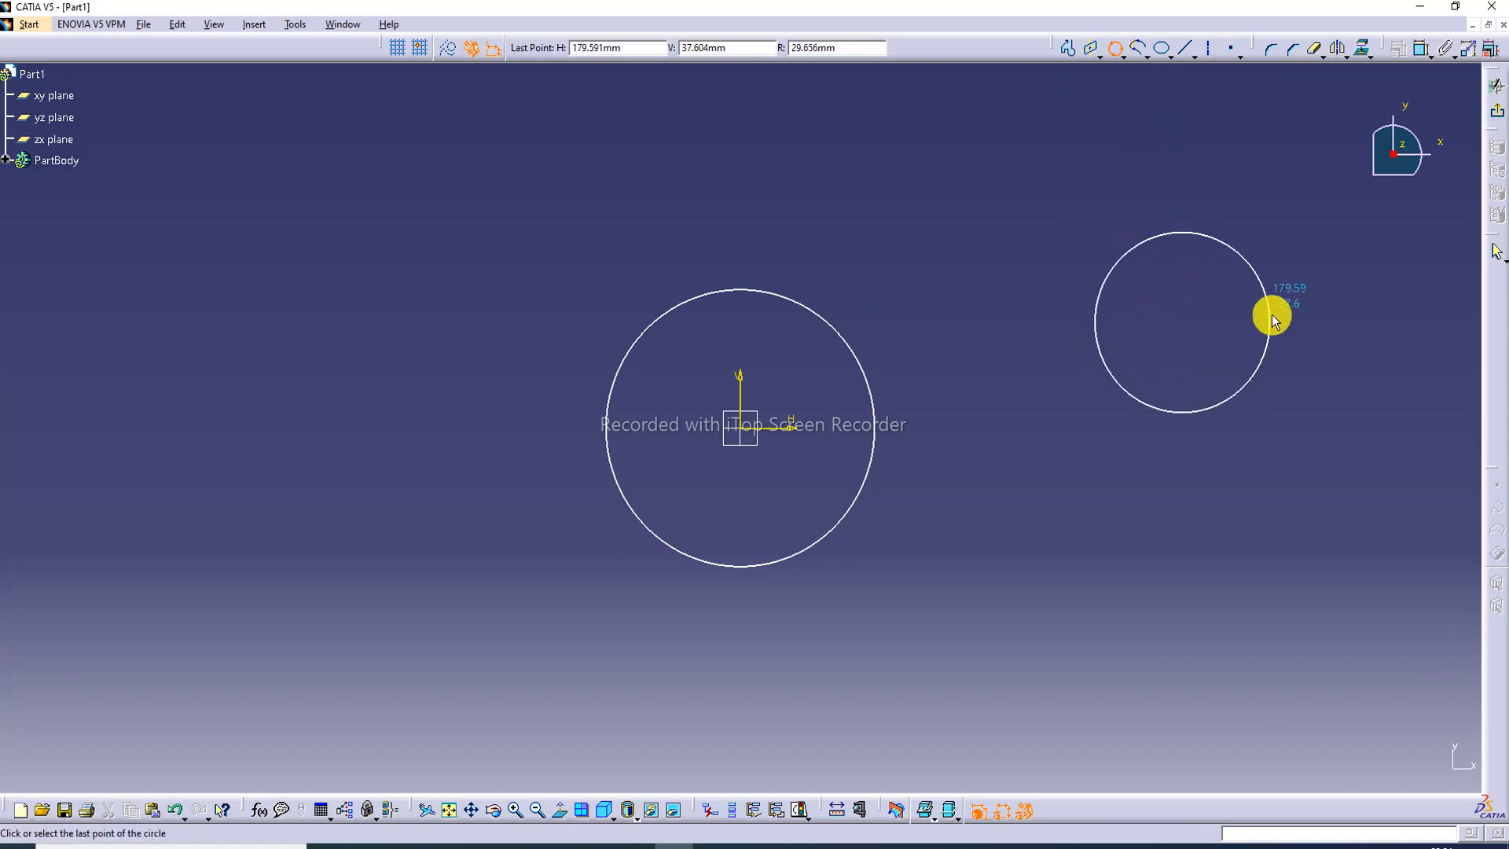
left_click(1272, 314)
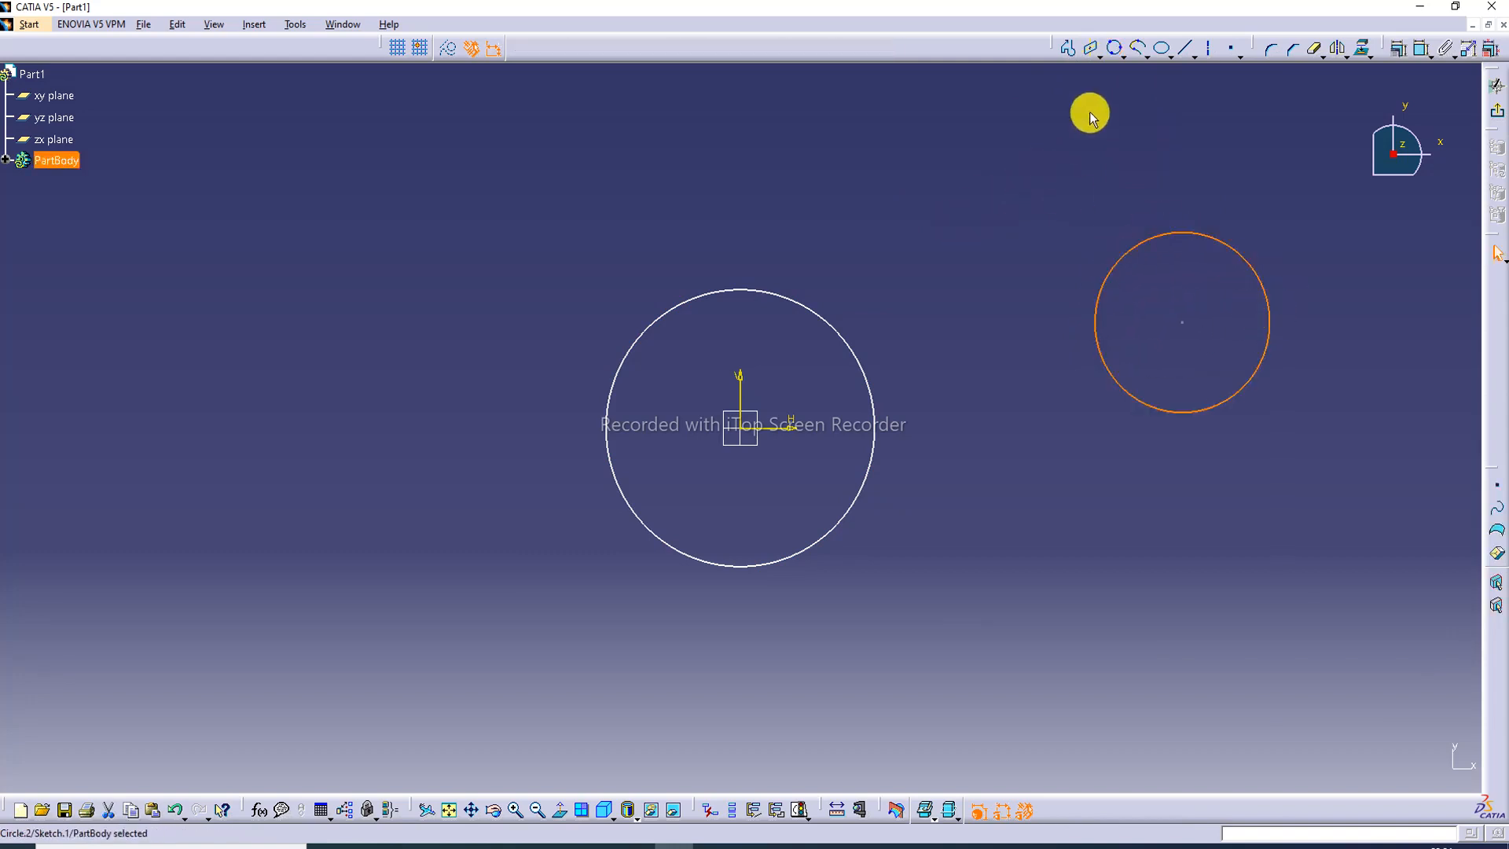
Sketch a centre-point circle about 65 mm in diameter to the upper left of the origin circle.
left_click(1130, 56)
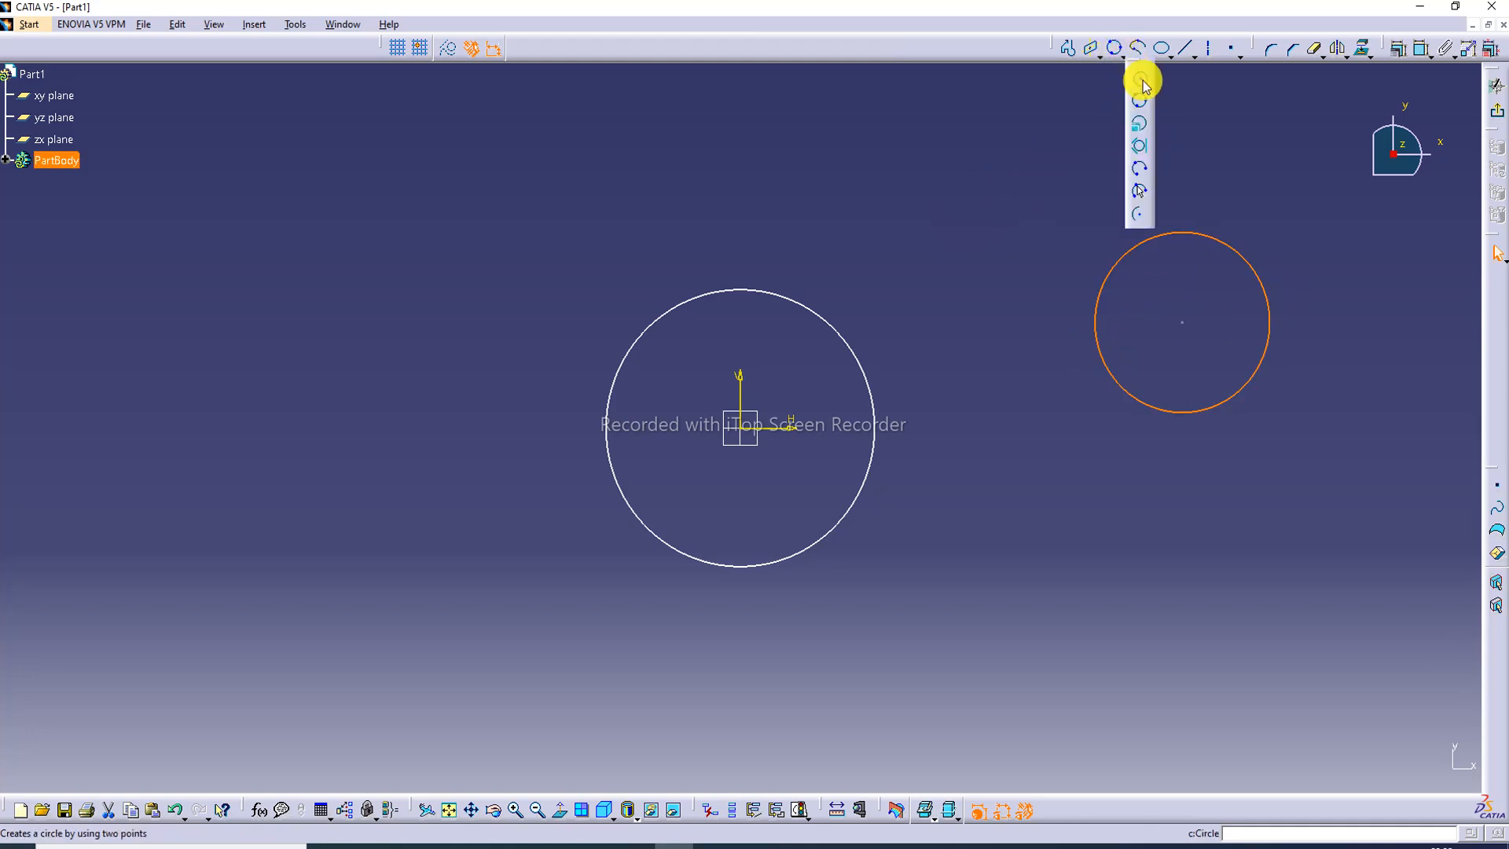
left_click(1143, 77)
left_click(405, 288)
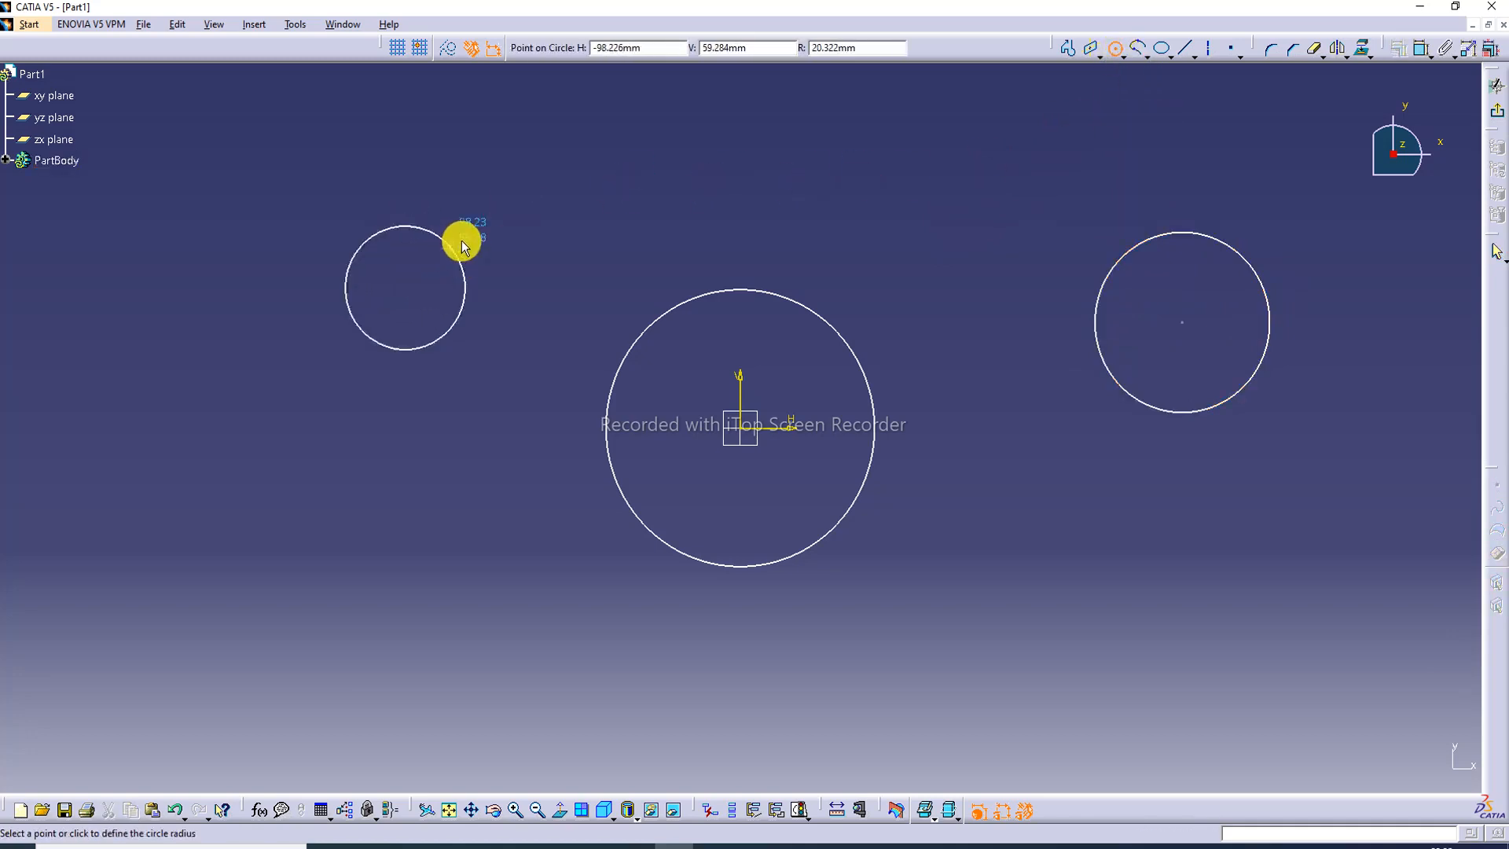
left_click(481, 221)
left_click(486, 226)
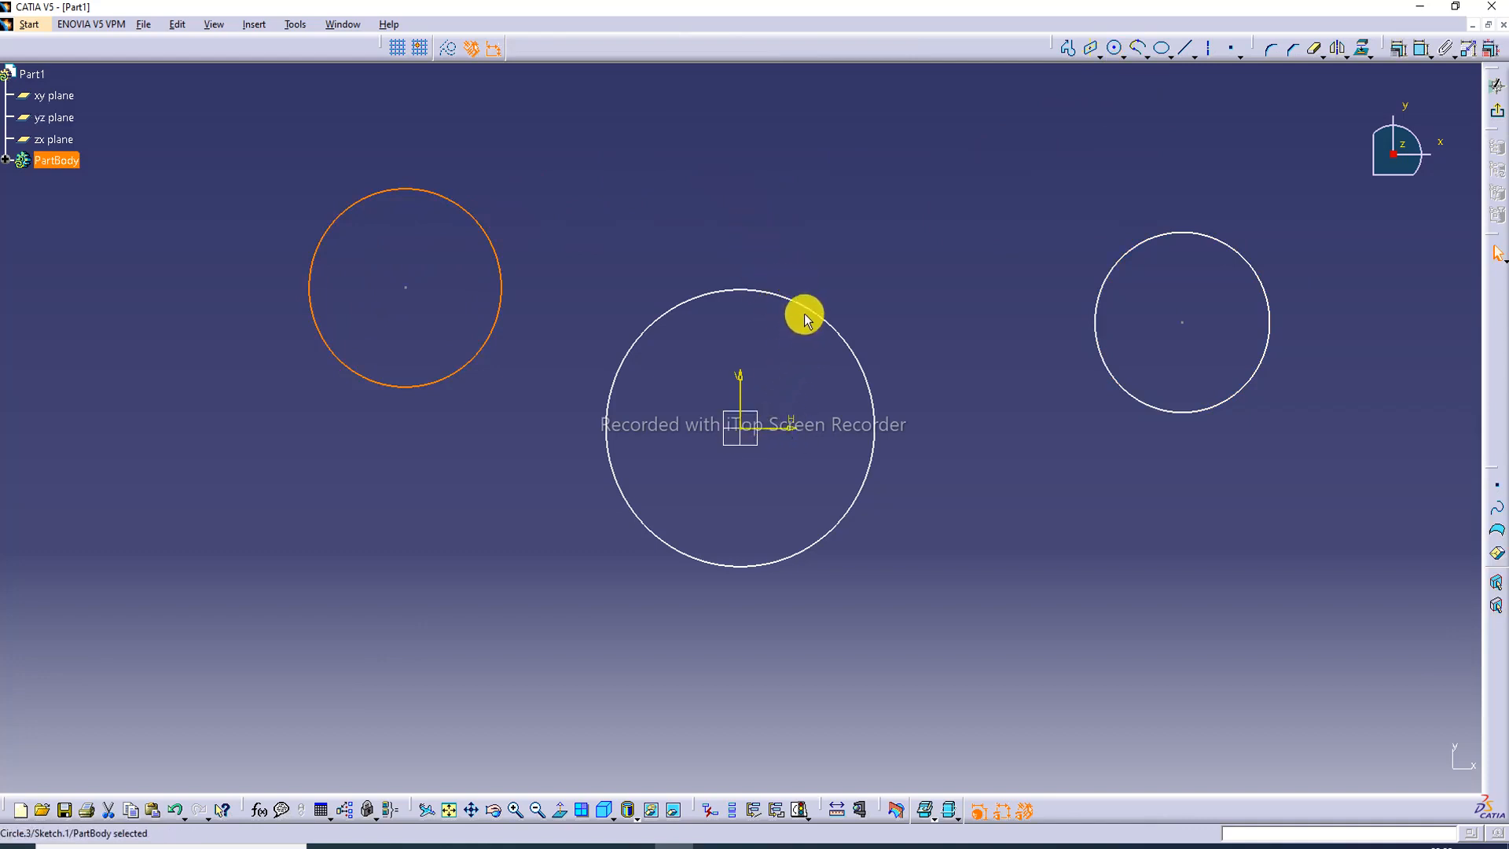
left_click(609, 251)
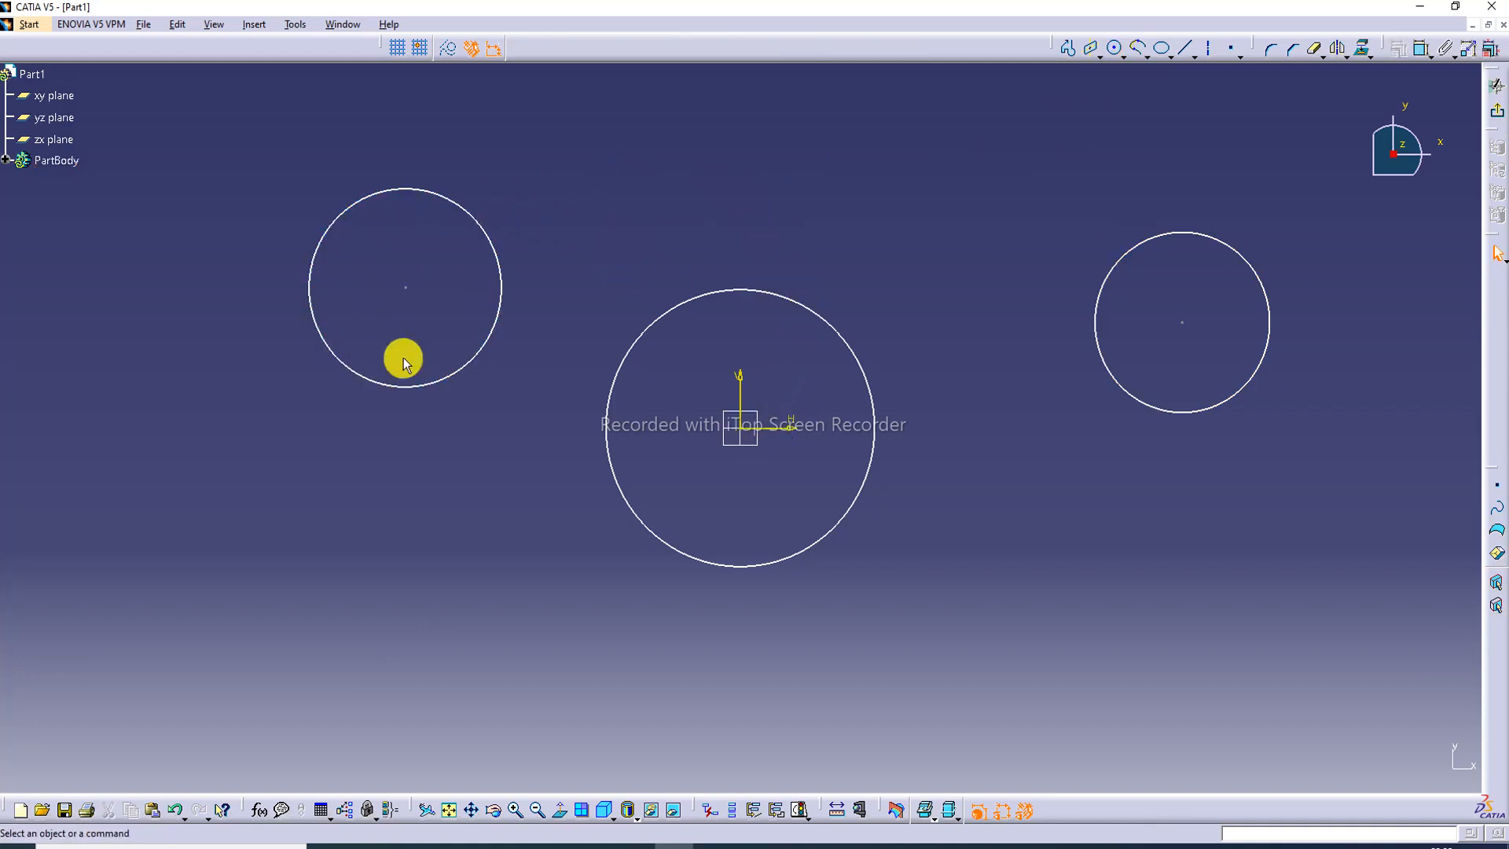
Add a diameter constraint to the circle centred on the origin.
left_click(1421, 49)
left_click(805, 310)
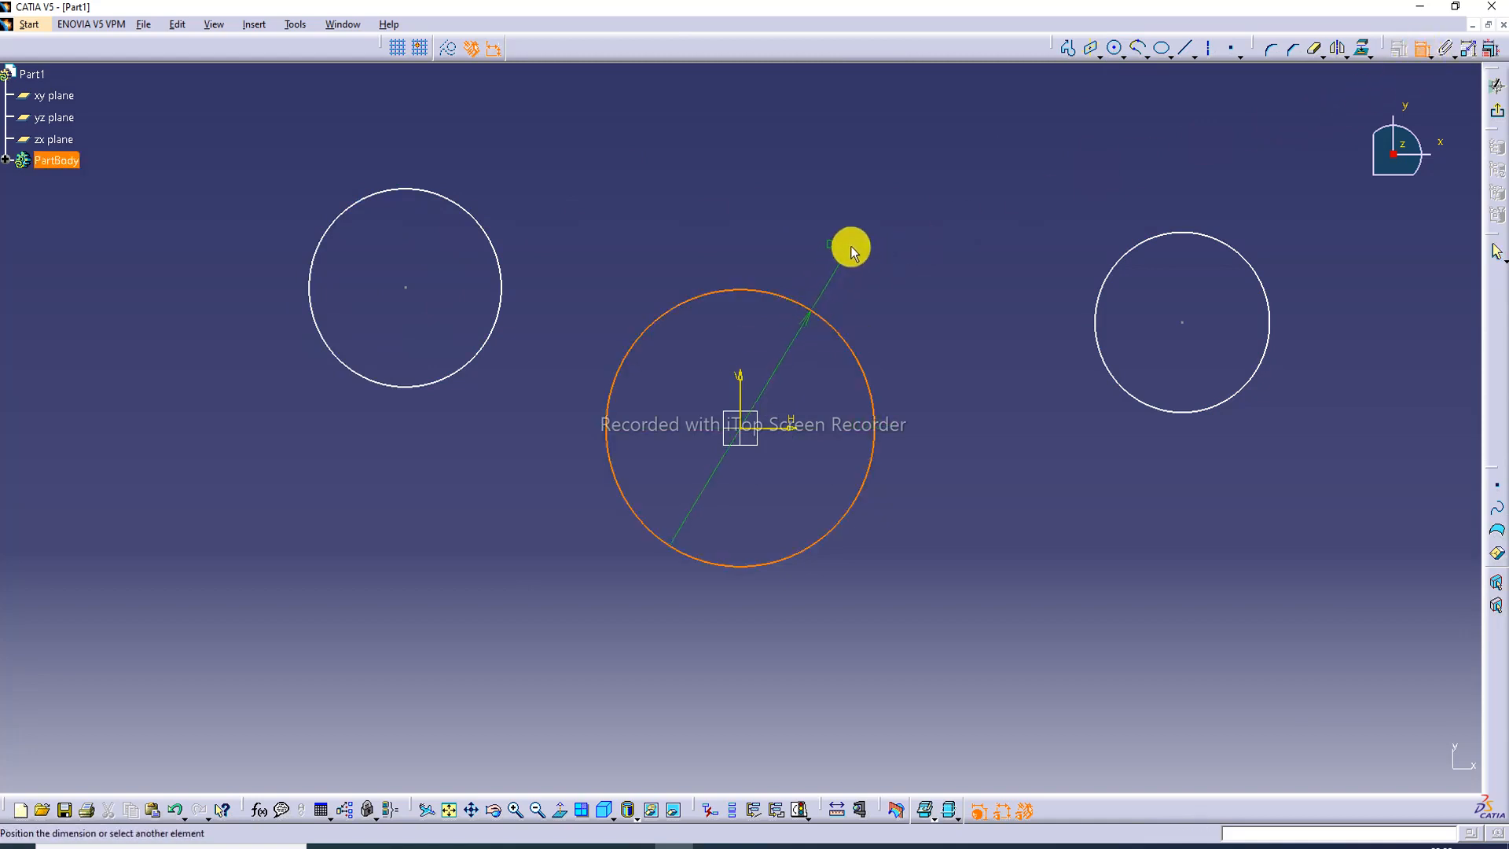
left_click(857, 248)
Constrain the diameter of the circle to the upper left of the origin and set it to 70 mm.
left_click(1421, 48)
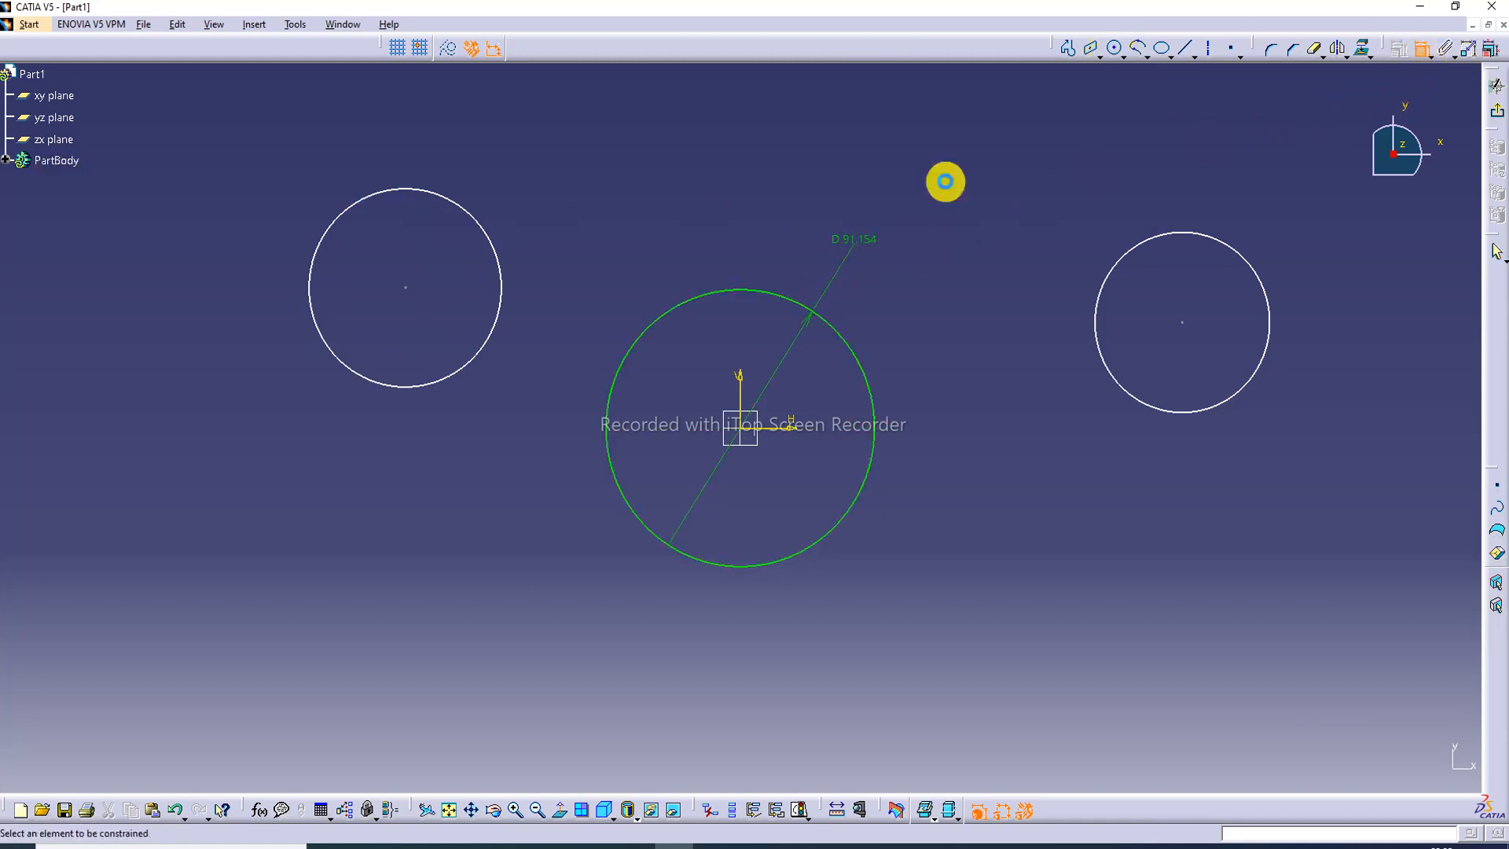
left_click(495, 247)
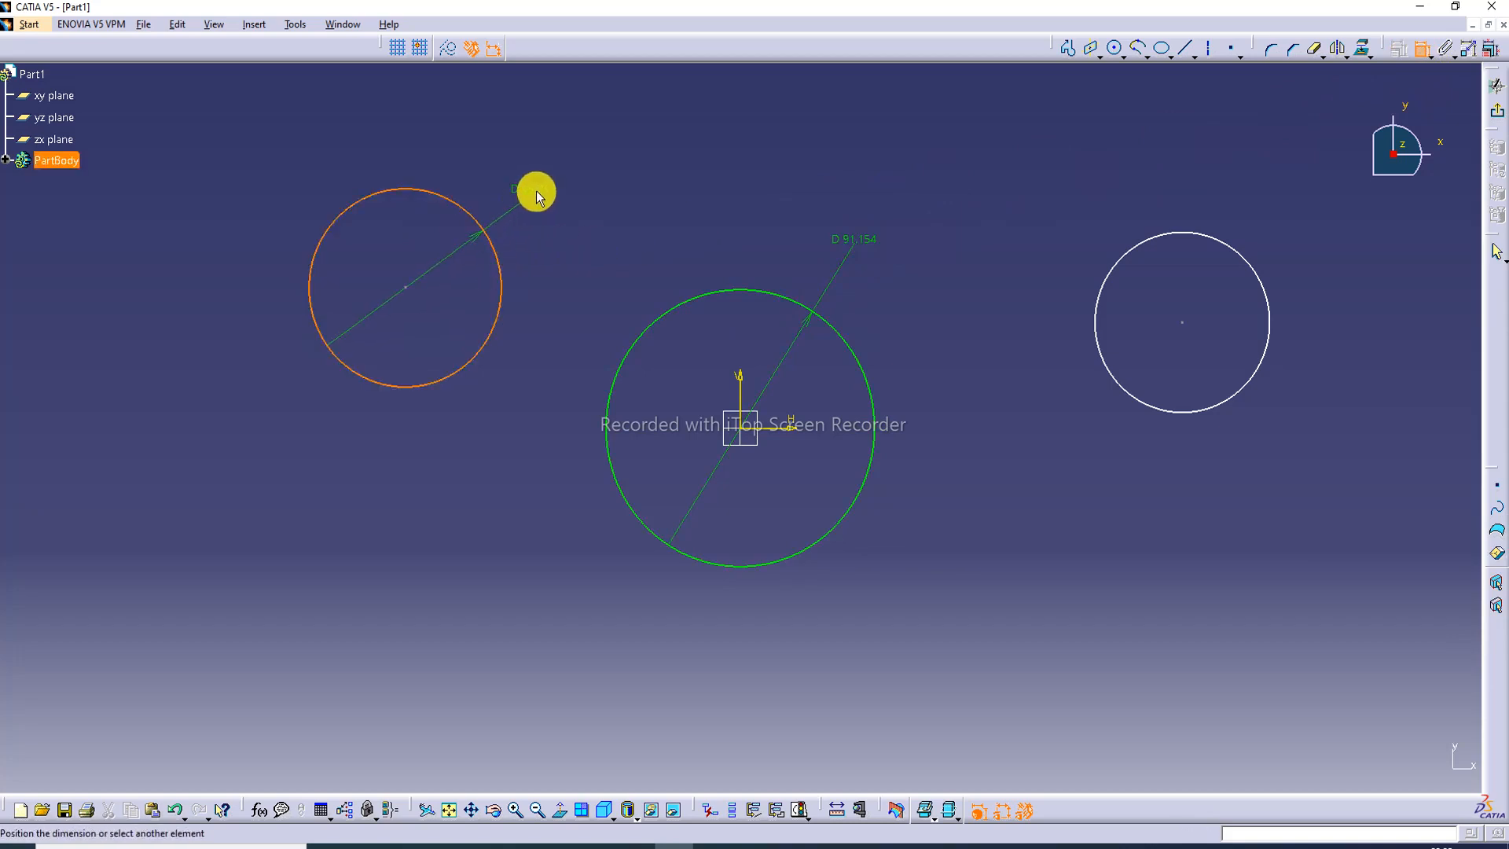
left_click(536, 190)
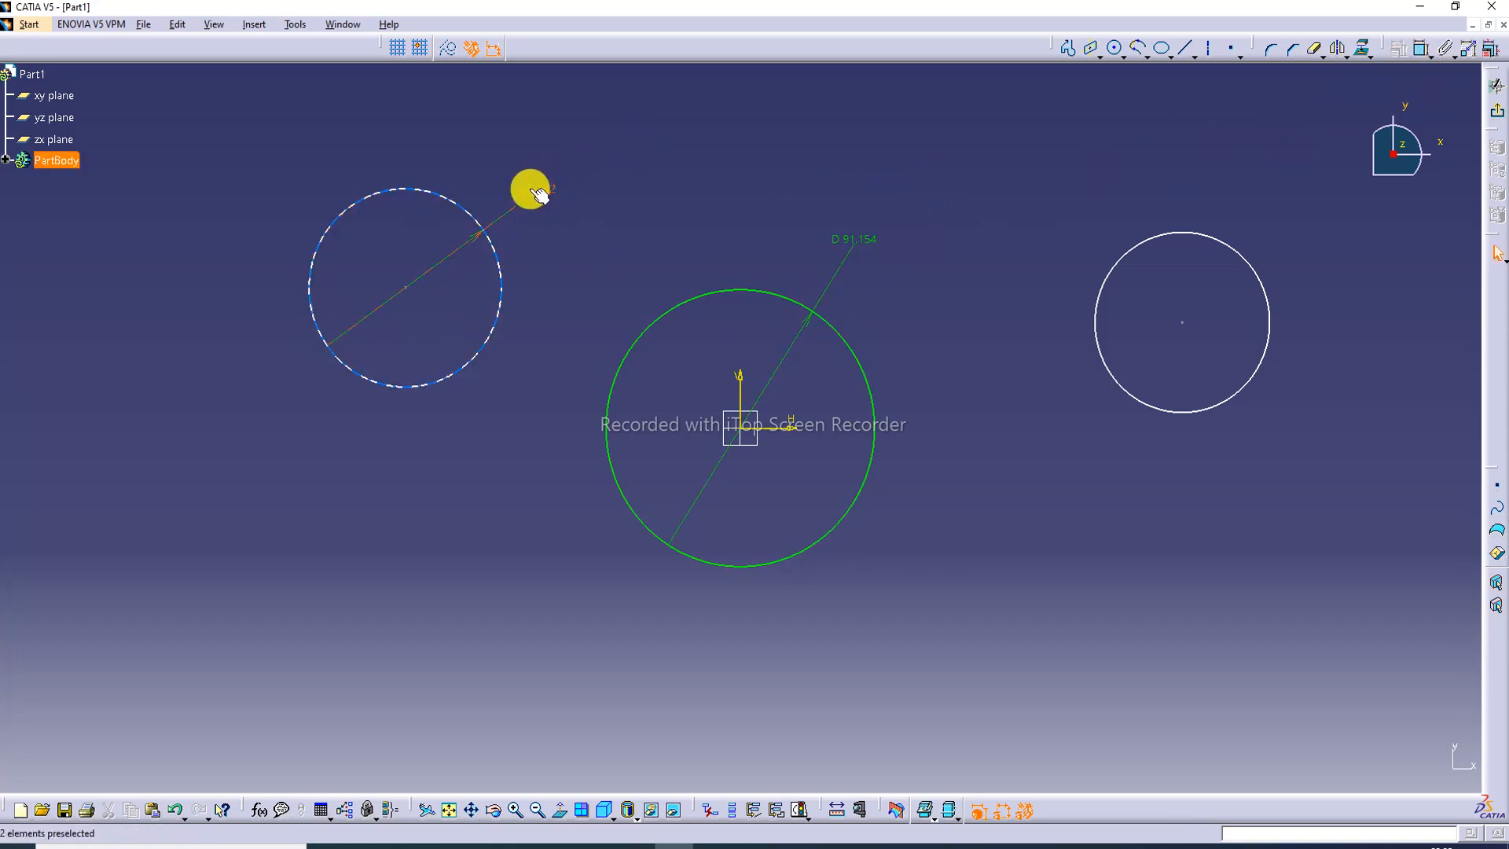
double_click(536, 190)
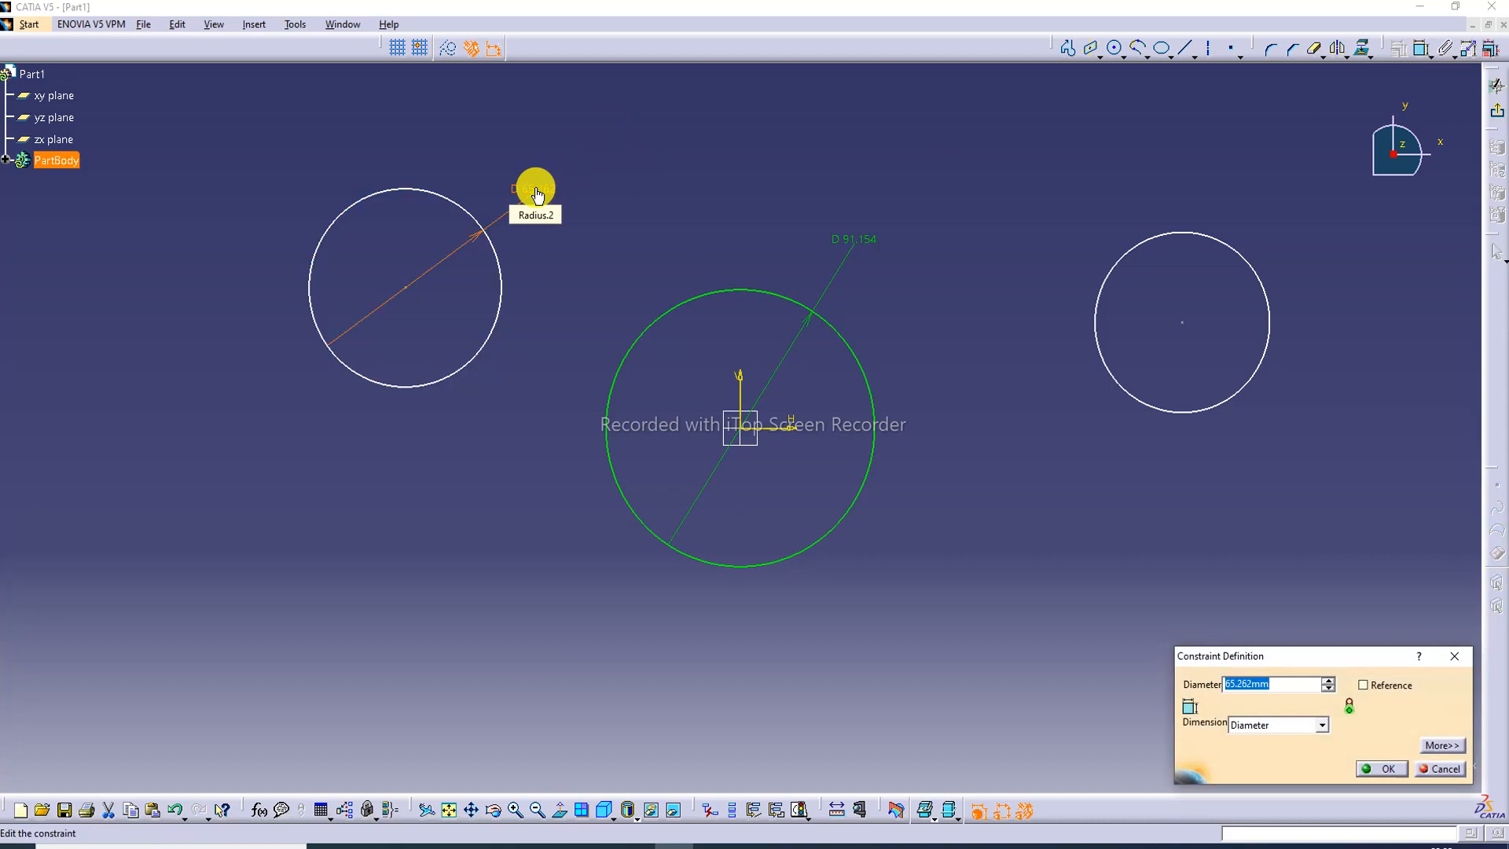
type("70")
key("Return")
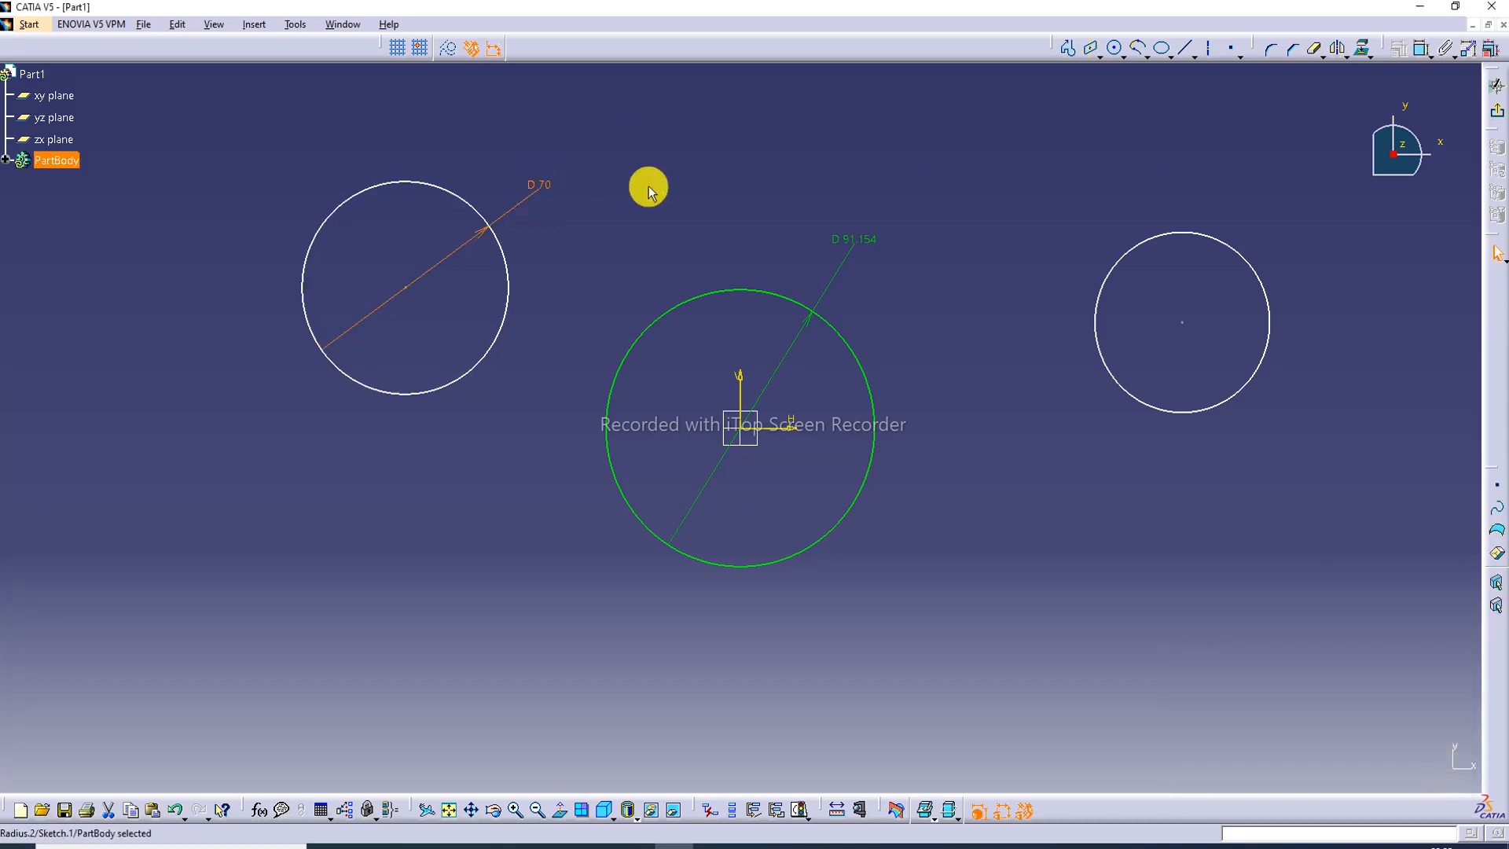
Set the diameter of the circle centred on the origin to 100 mm.
double_click(869, 240)
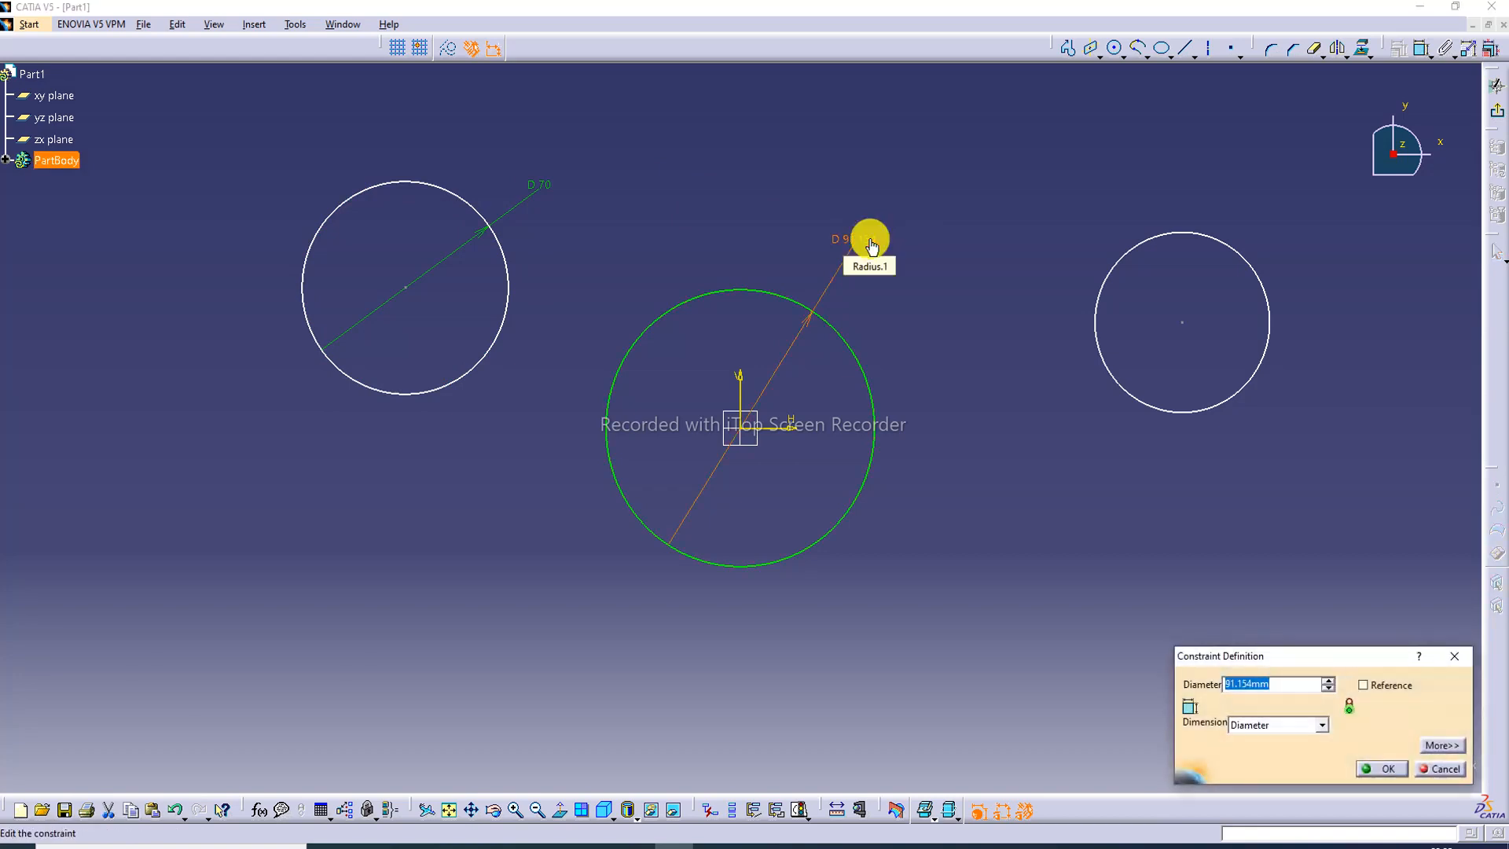
type("100")
key("Return")
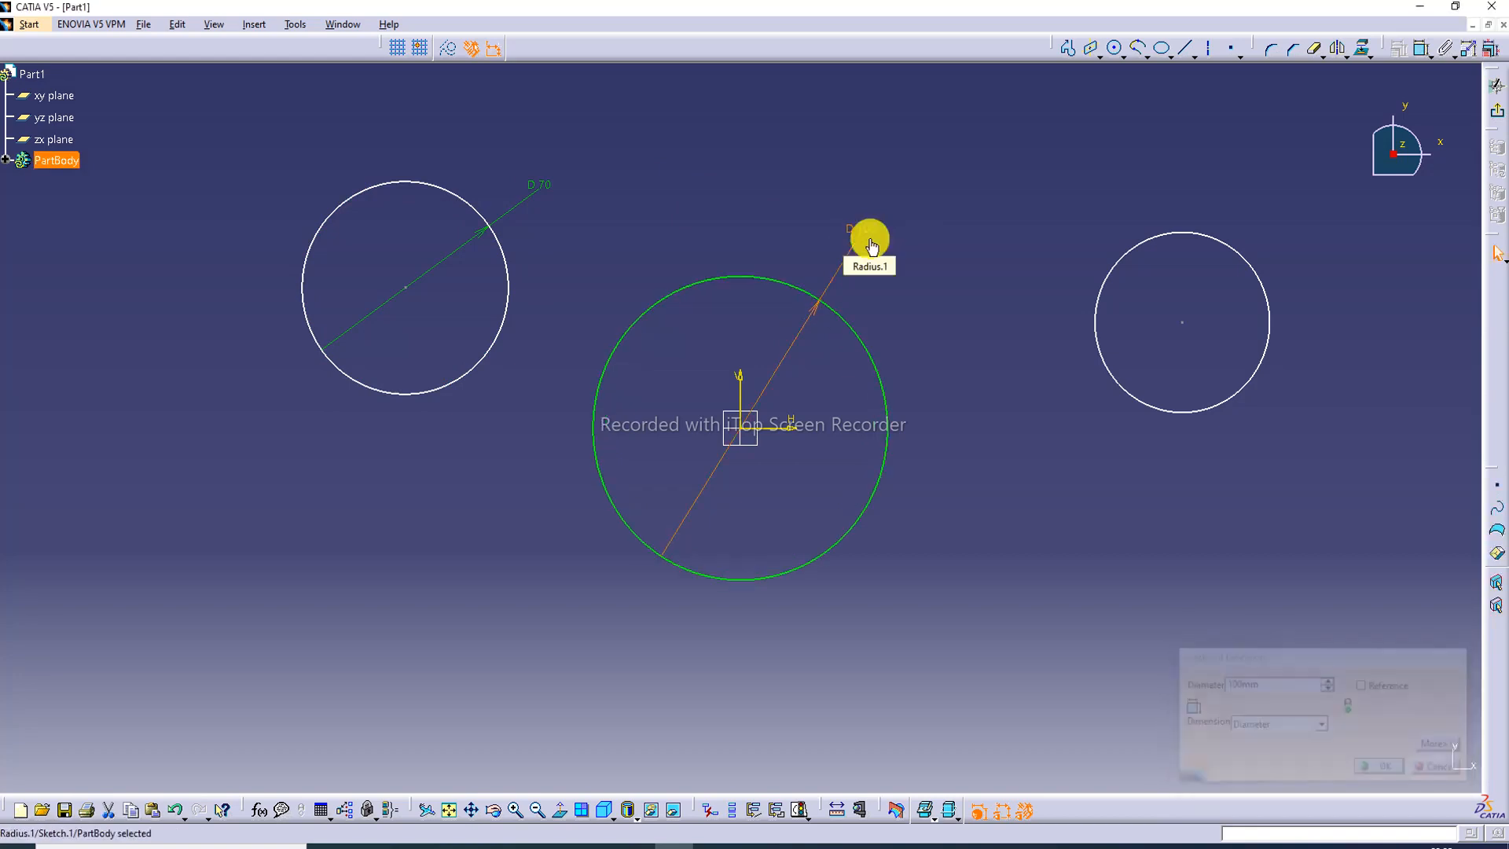
Constrain the diameter of the three-point circle and set it to 60 mm.
left_click(1422, 48)
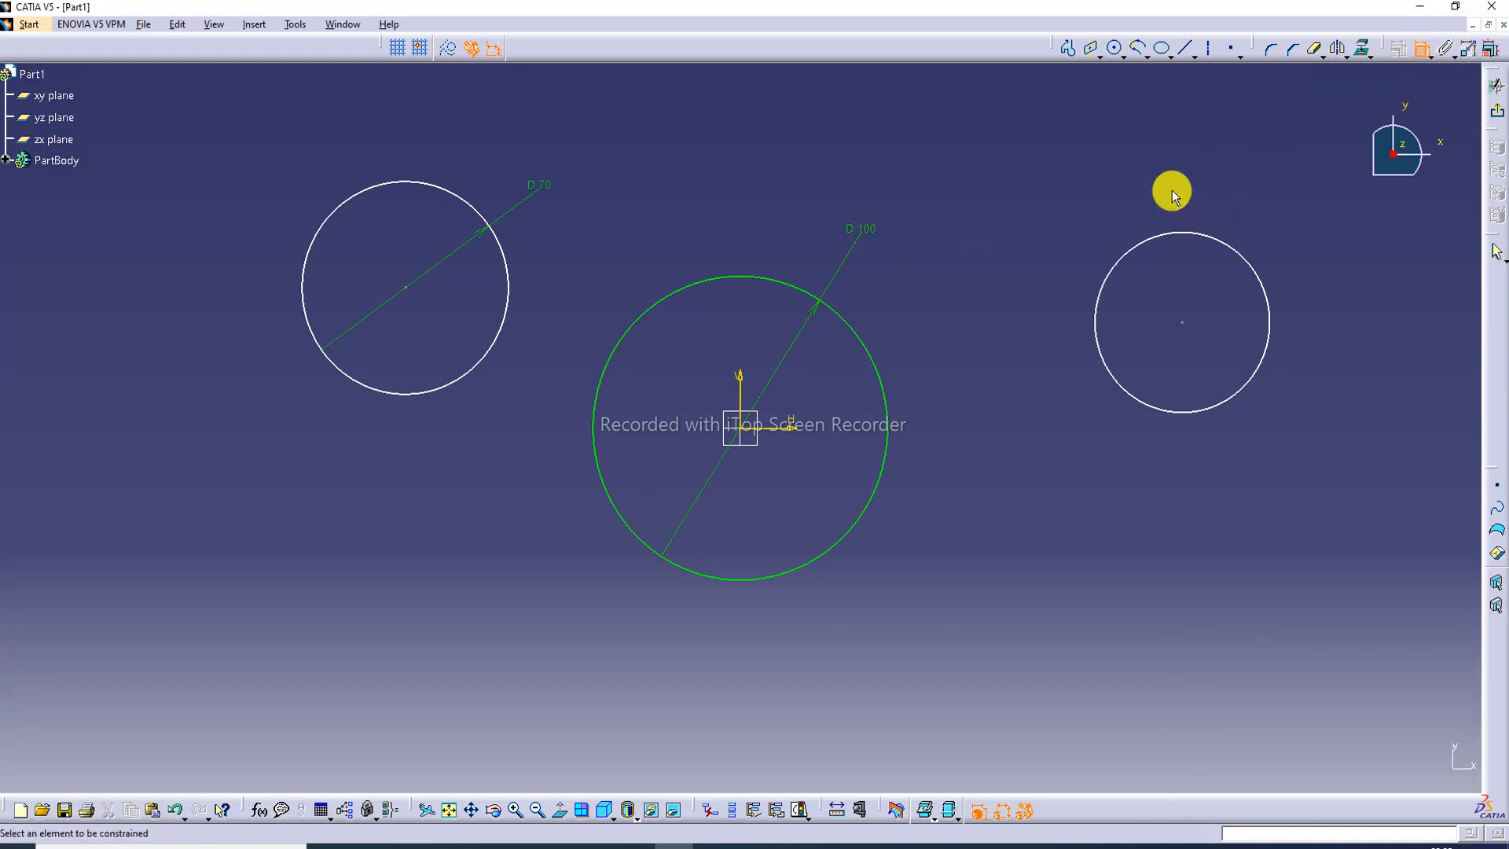
left_click(1124, 57)
left_click(1209, 233)
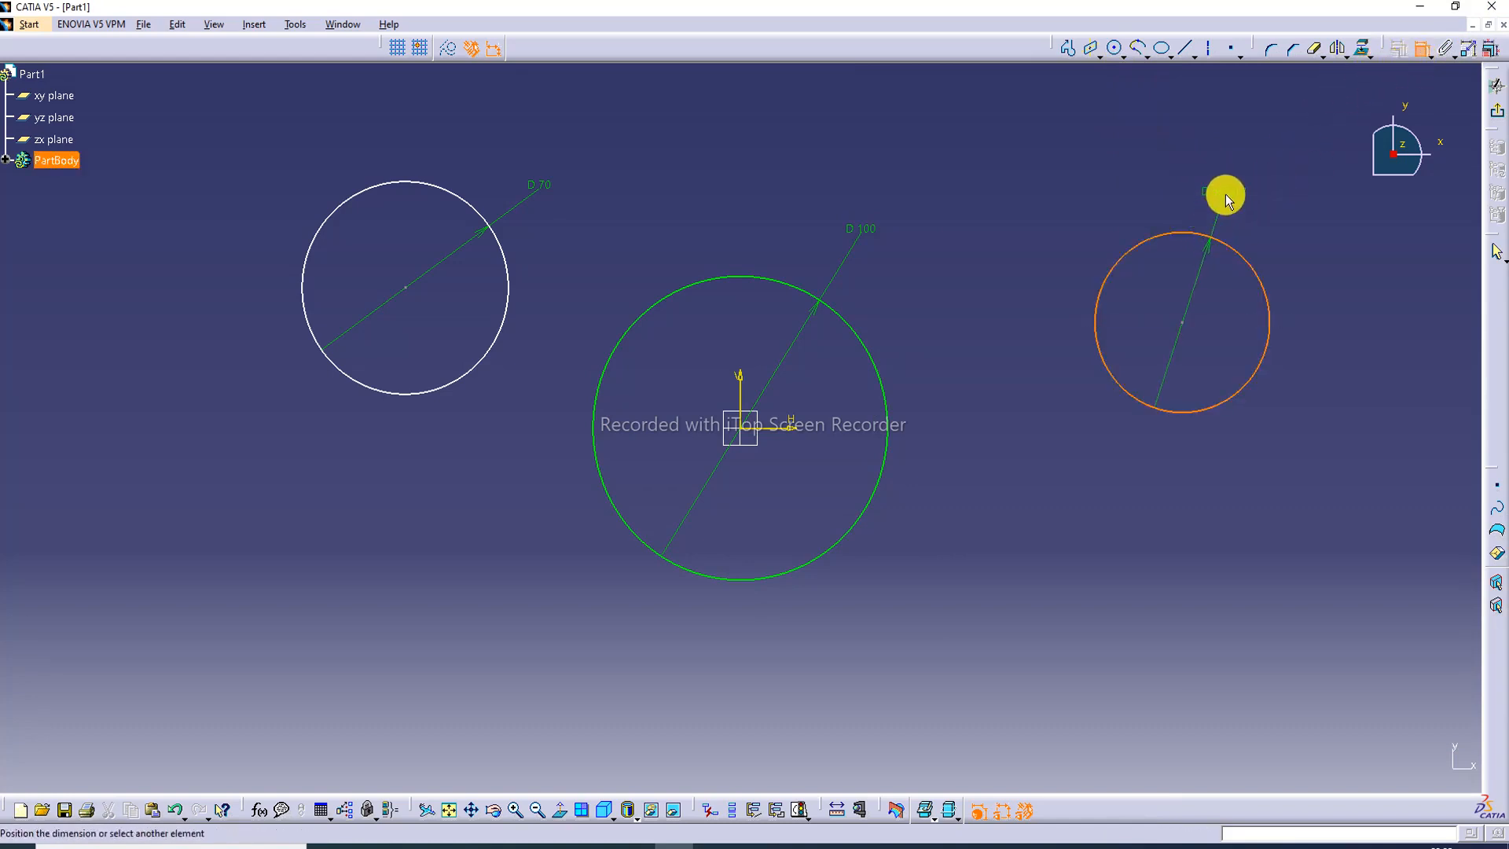
left_click(1227, 198)
double_click(1227, 198)
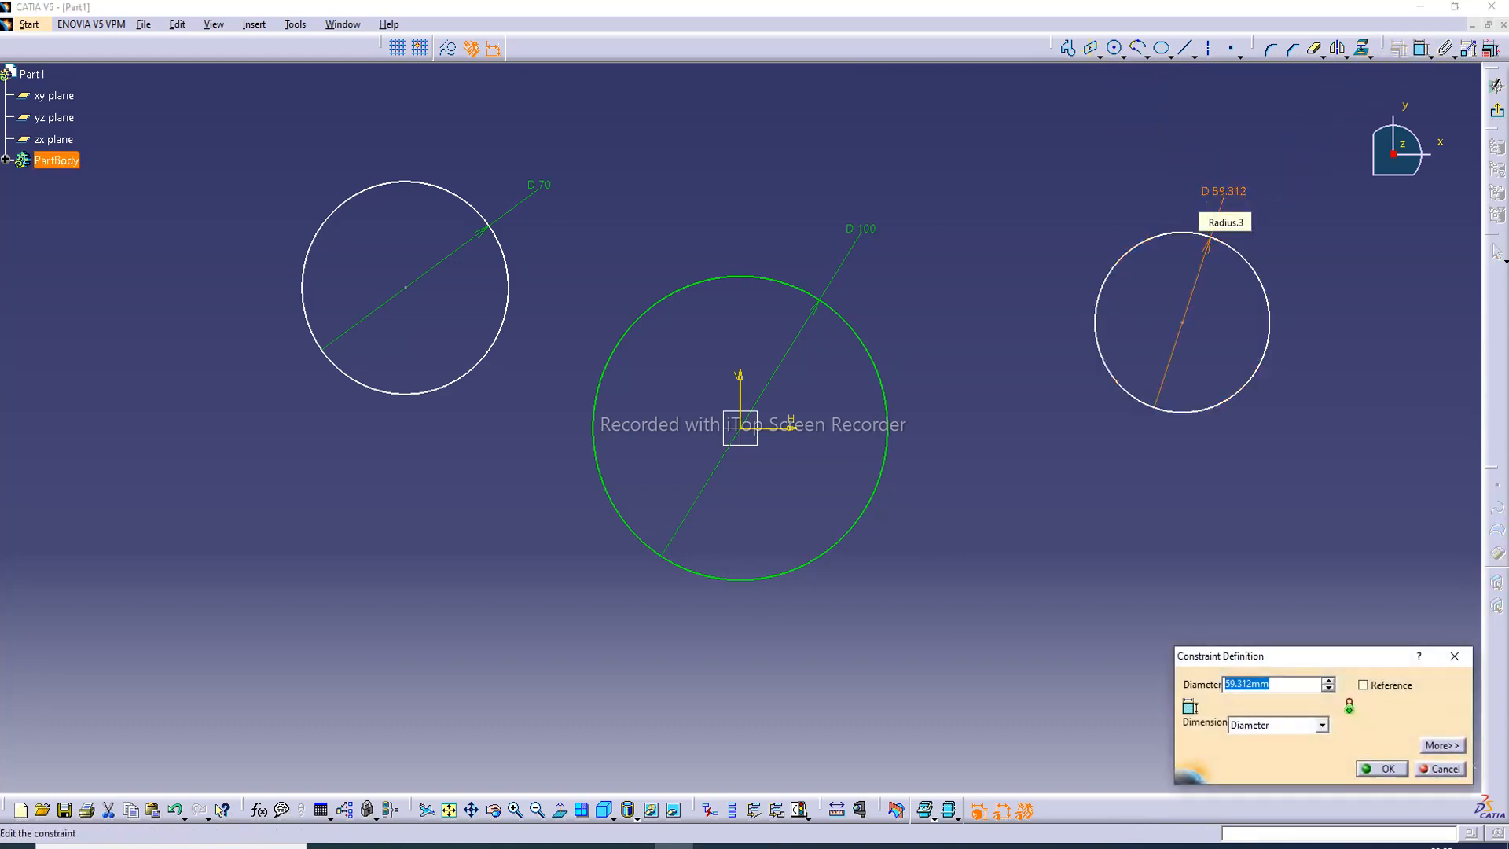
type("69")
key("Return")
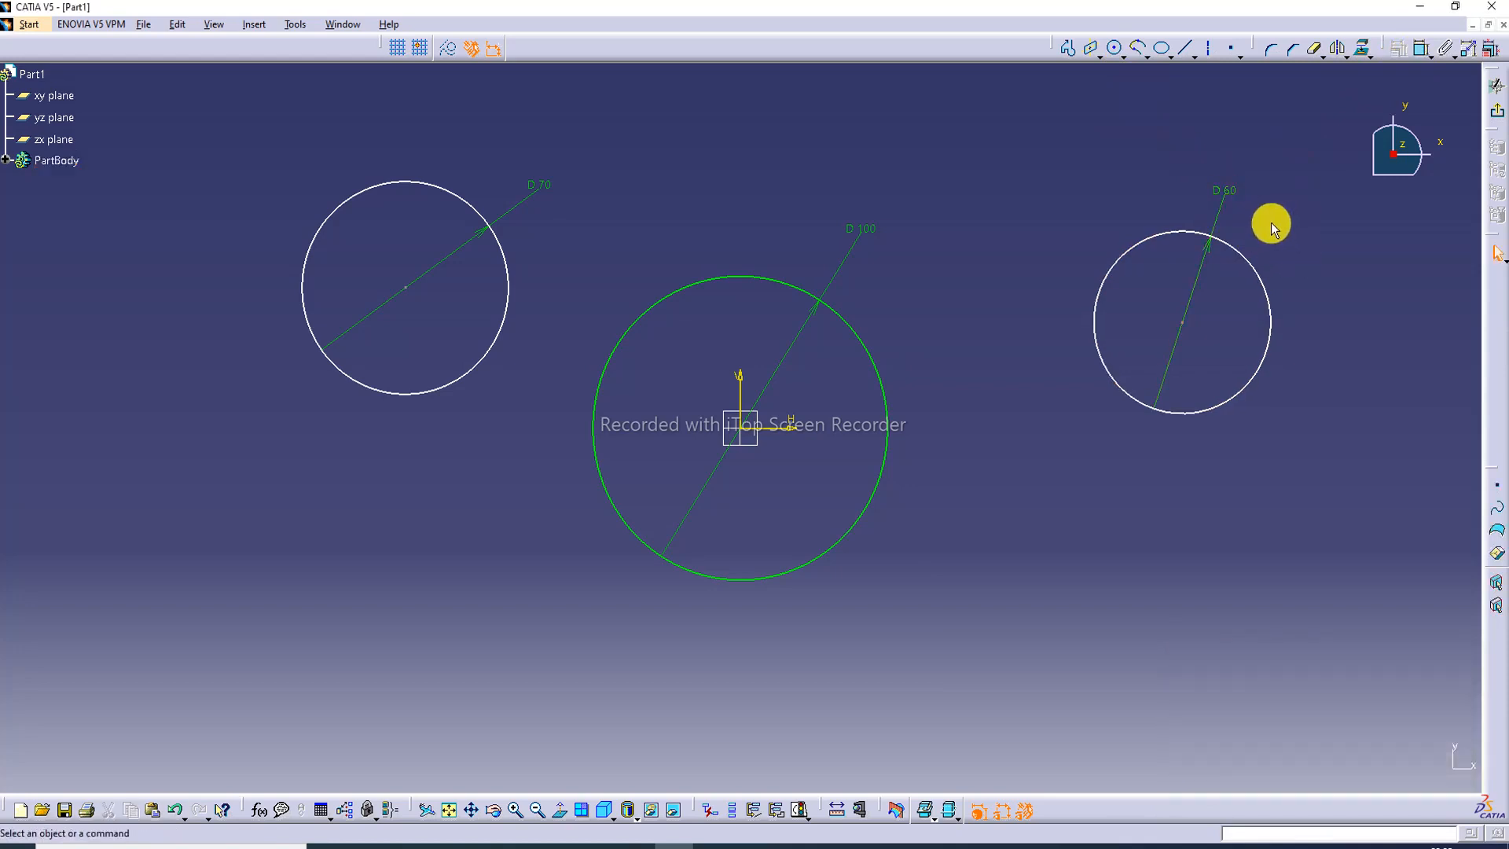
left_click(801, 283)
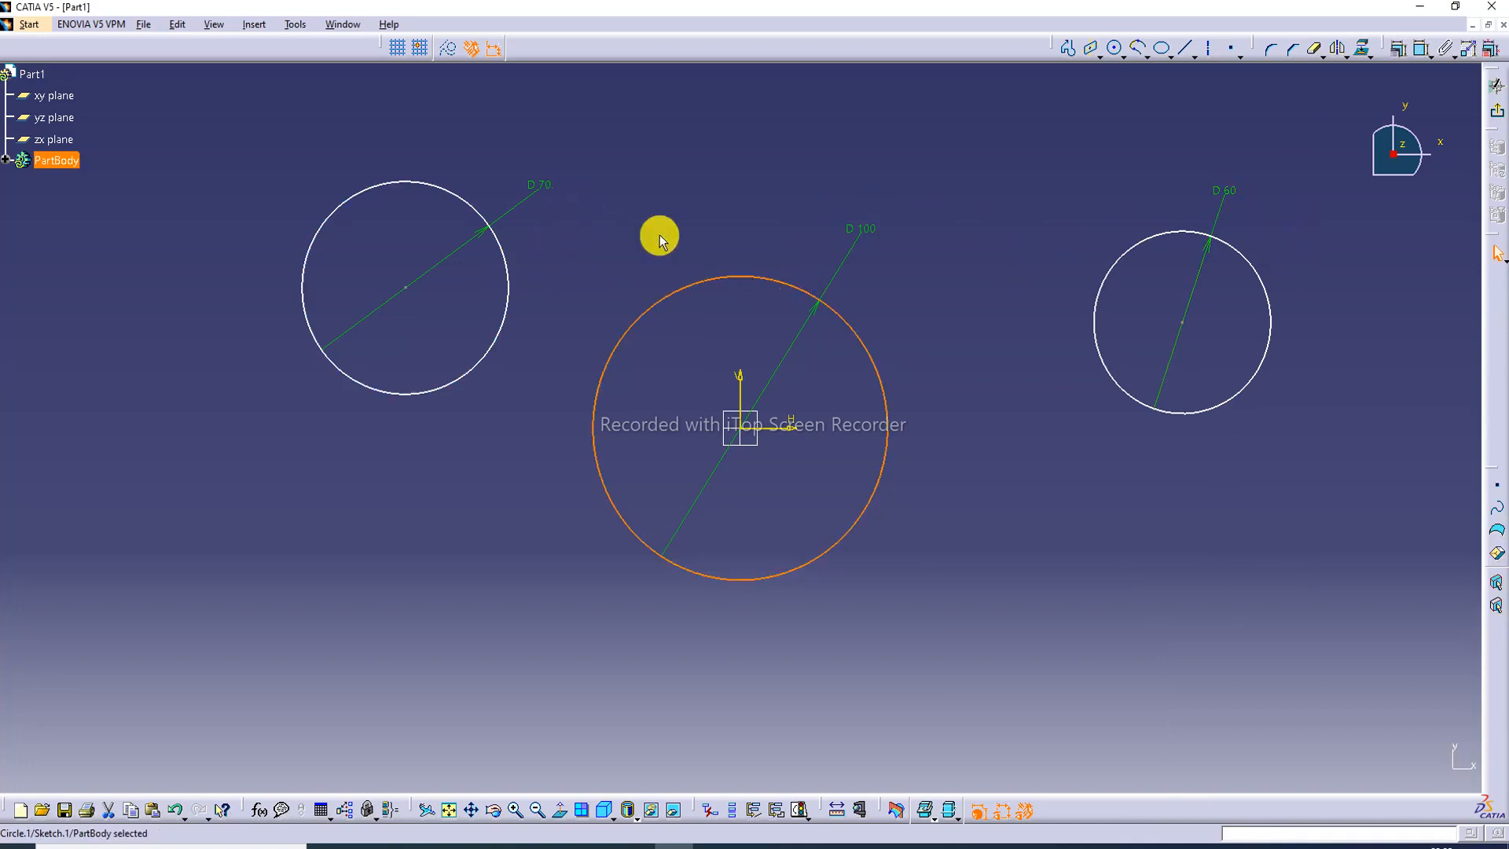
left_click(896, 278)
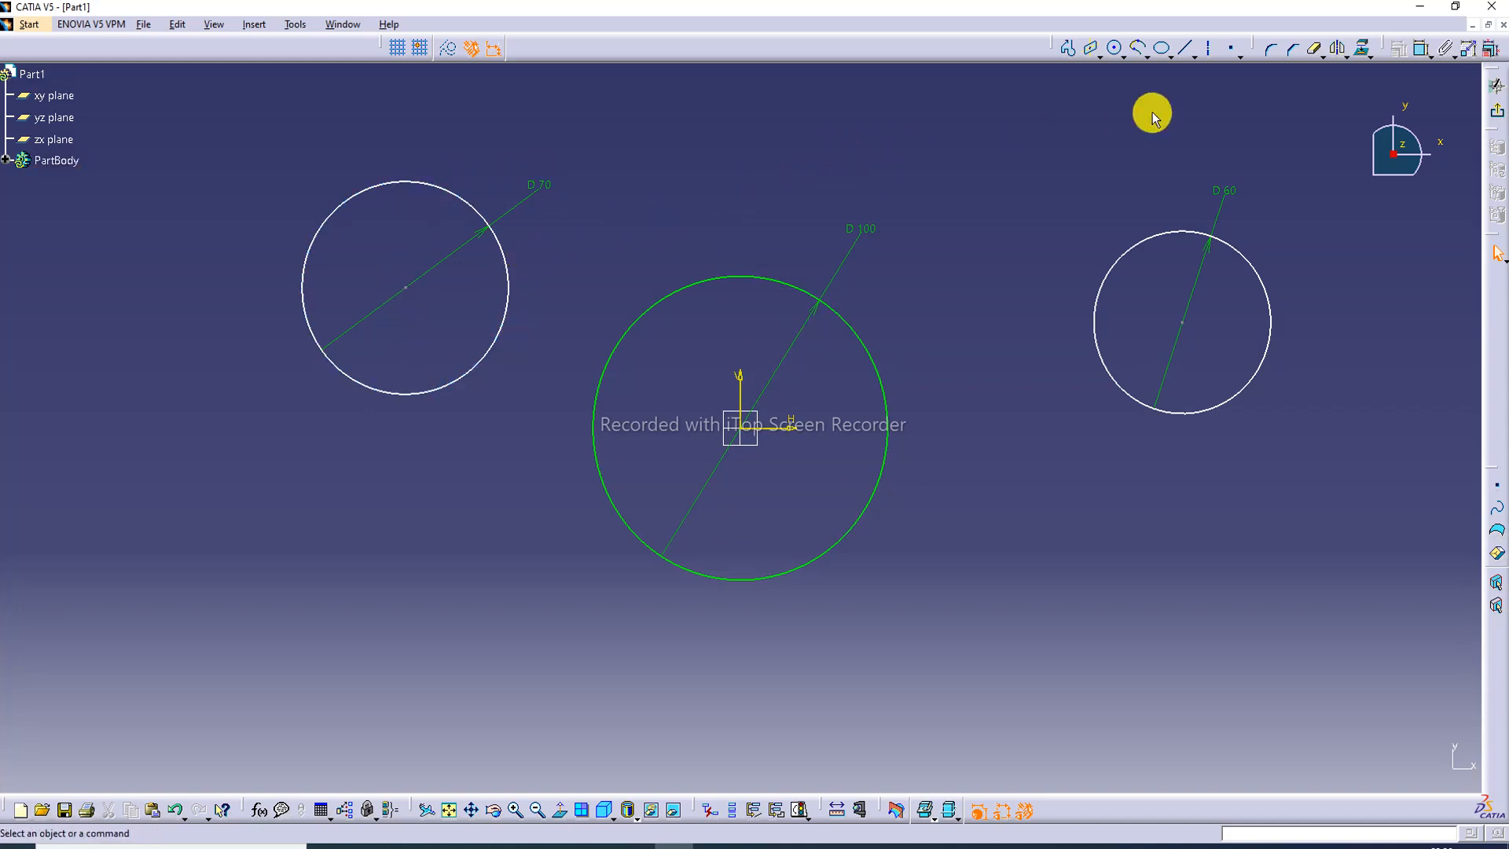
Create a circle using coordinates with its centre at H 100 mm, V 80 mm and a radius of 10 mm.
left_click(447, 819)
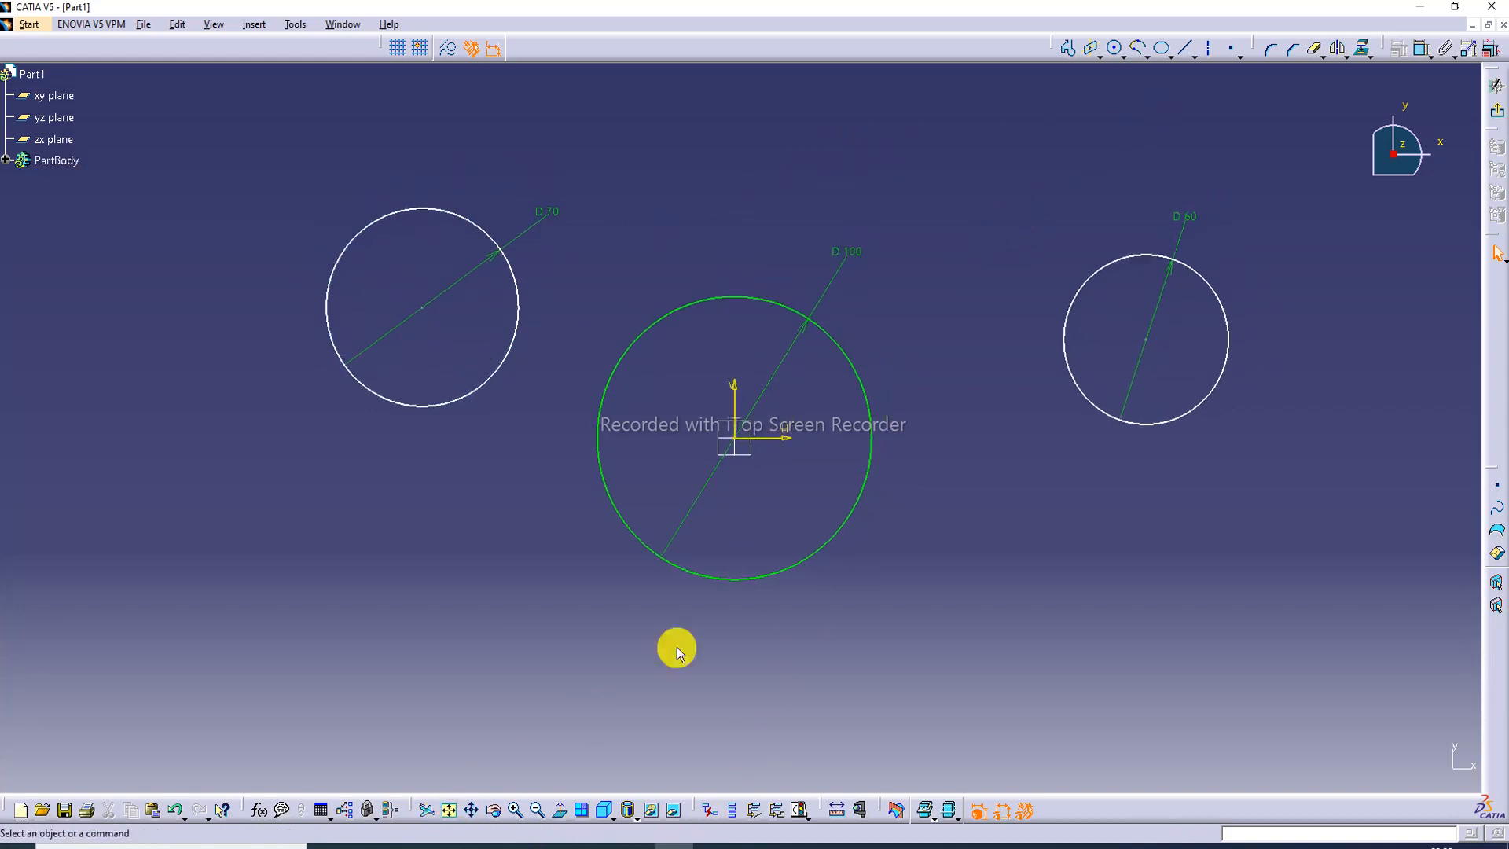
left_click(1125, 58)
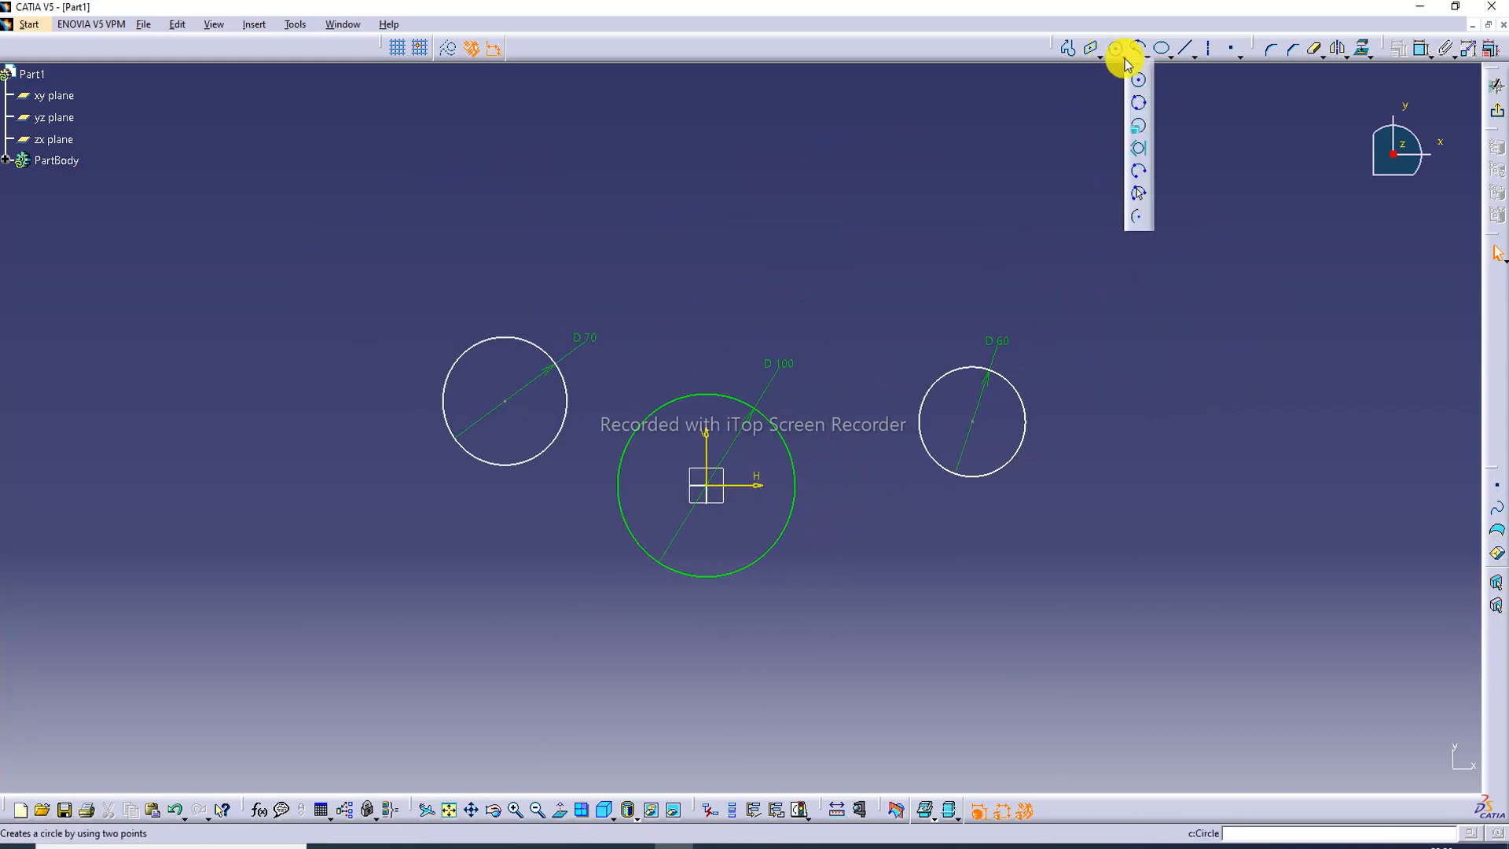
left_click(1140, 132)
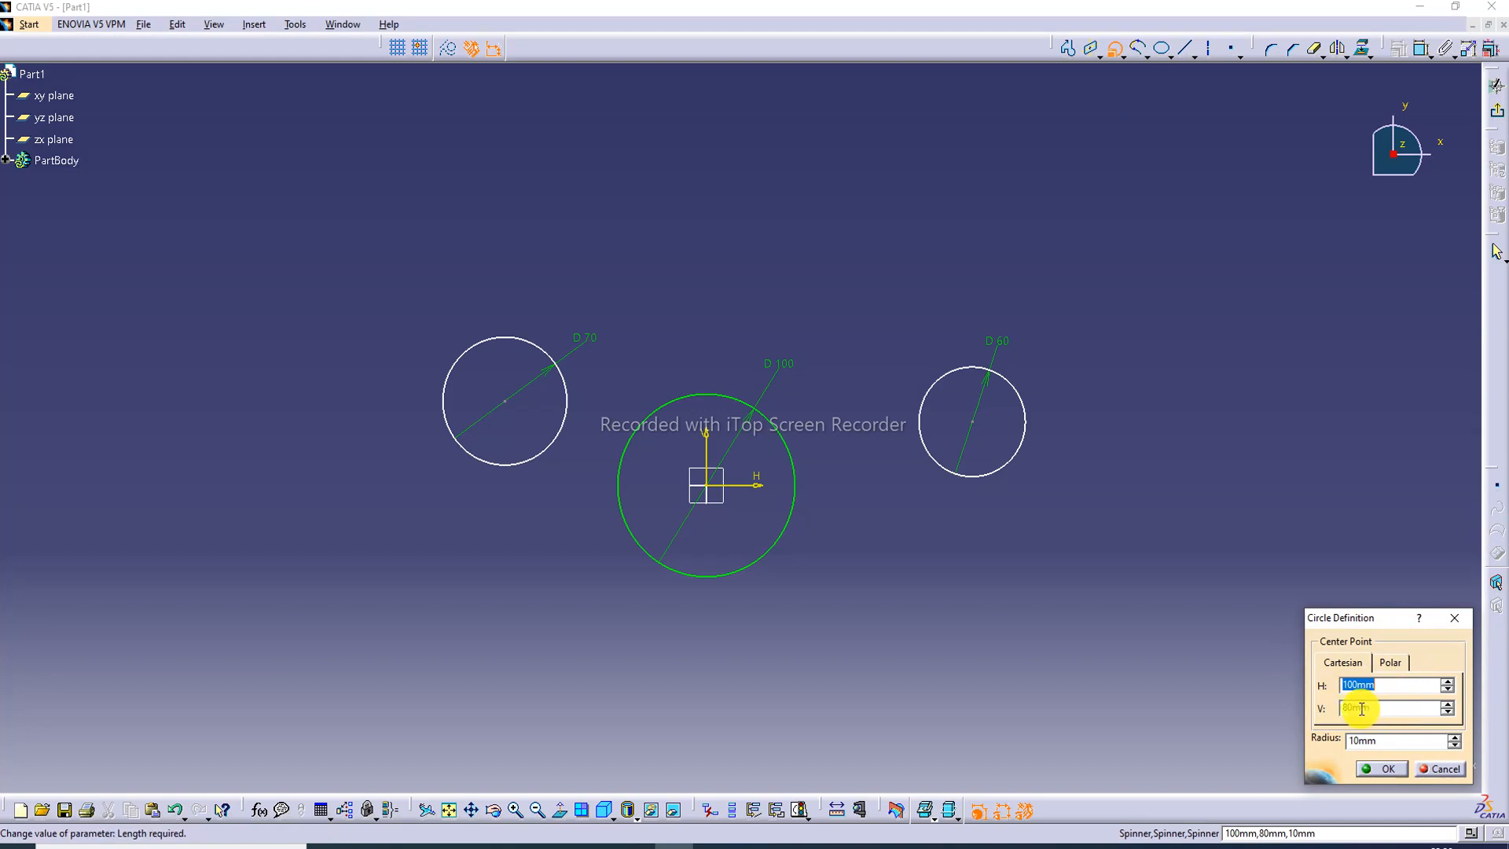
left_click(1382, 769)
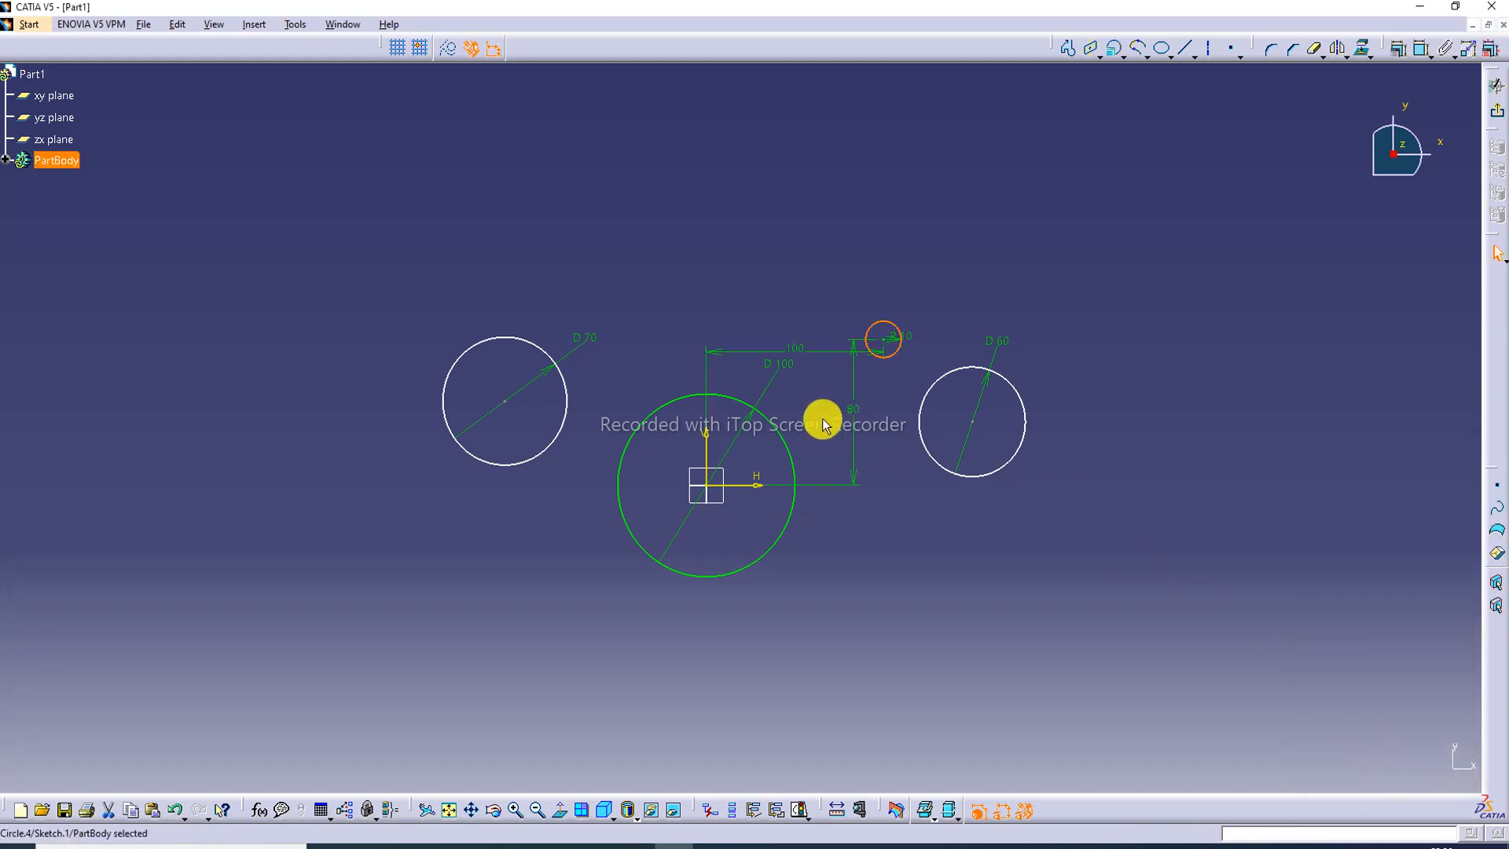
Shift the radius label of the circle centred at H 100 mm, V 80 mm outward and set its radius to 60 mm.
left_click(910, 338)
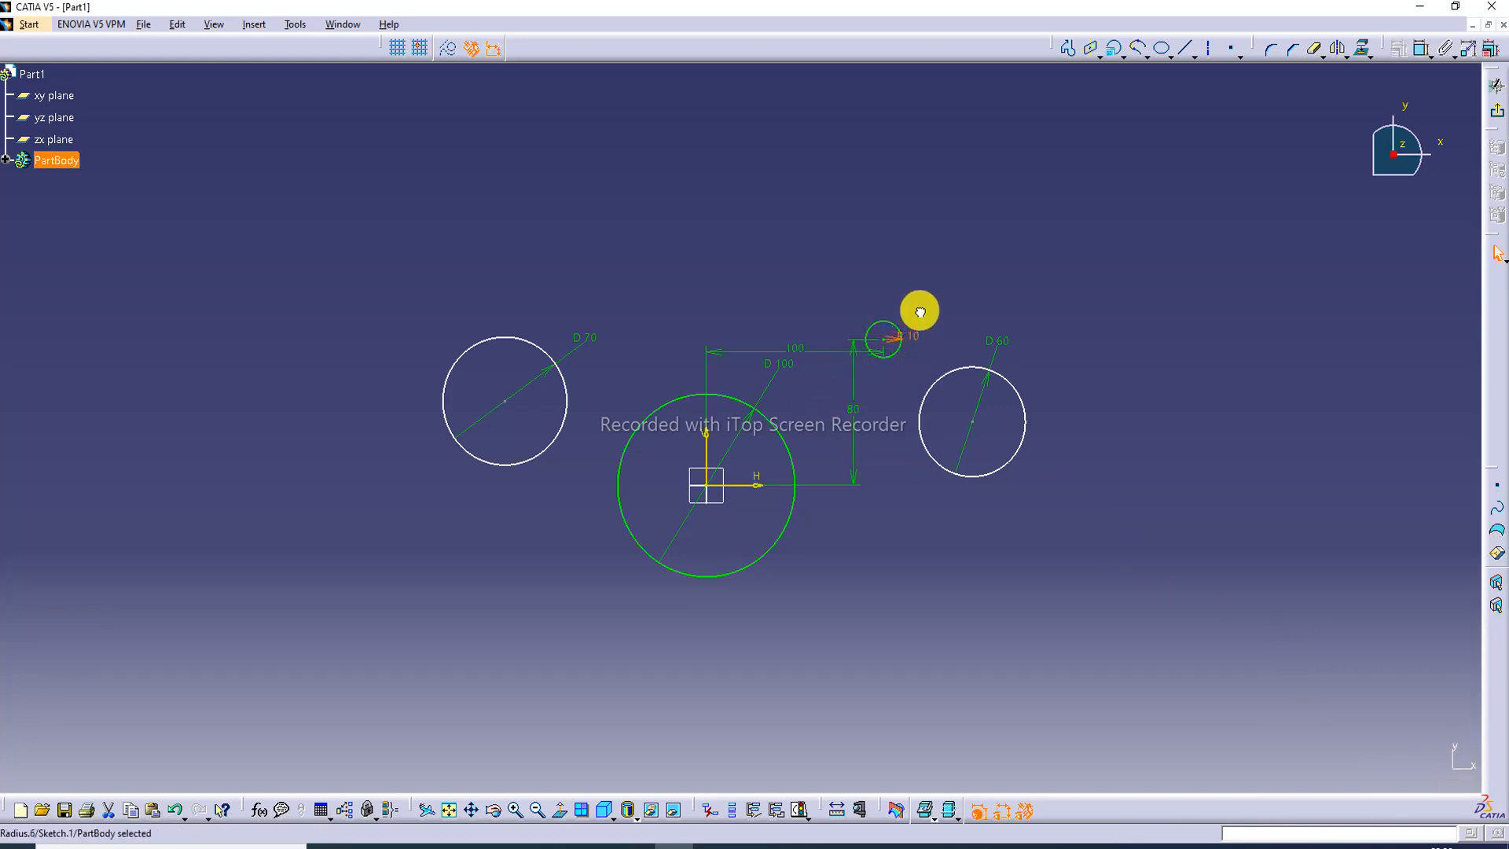
left_click_drag(920, 312, 933, 341)
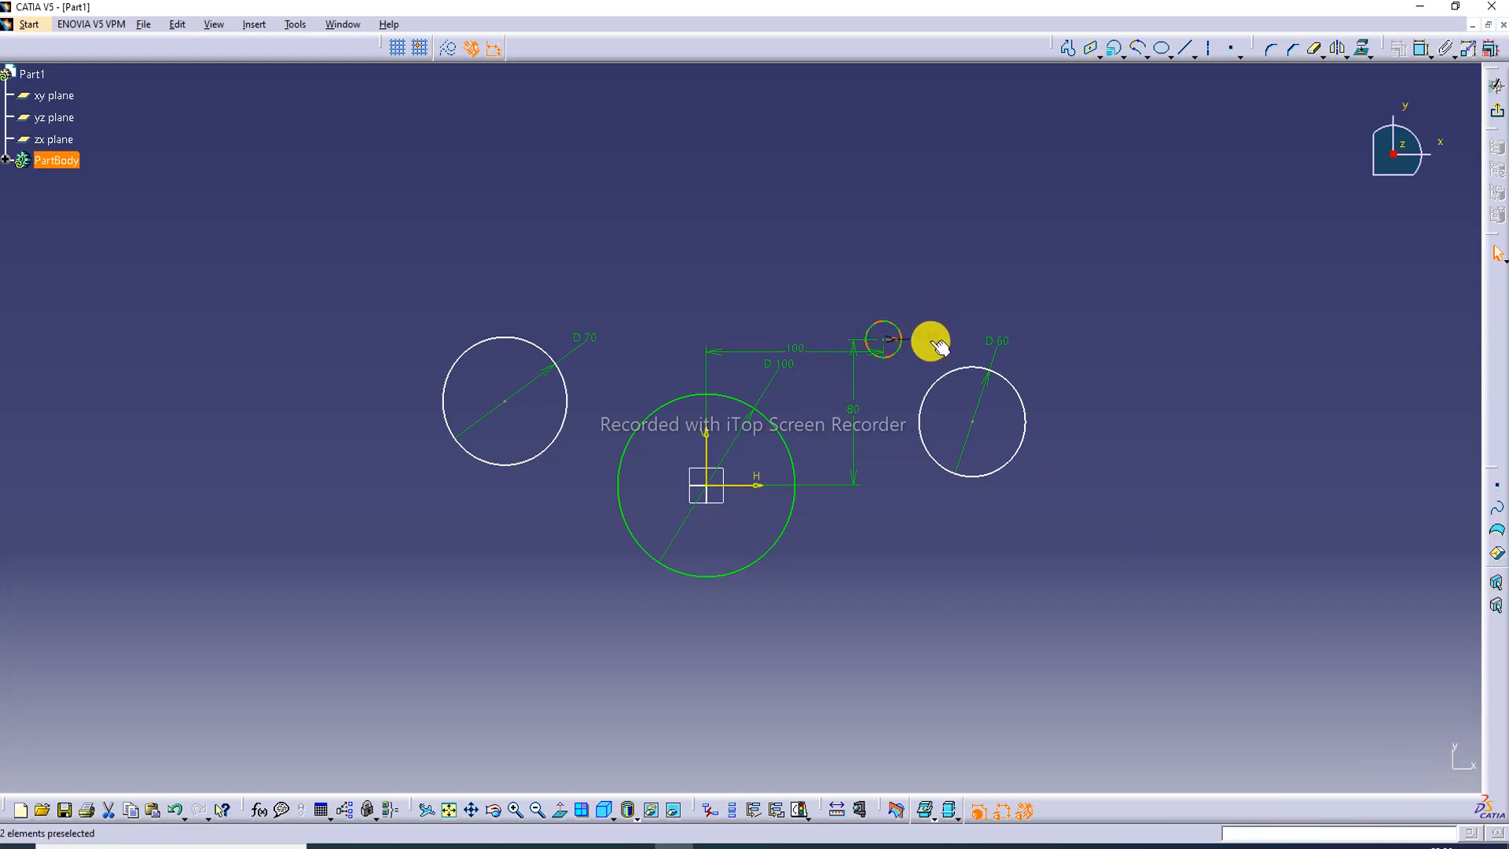
double_click(930, 342)
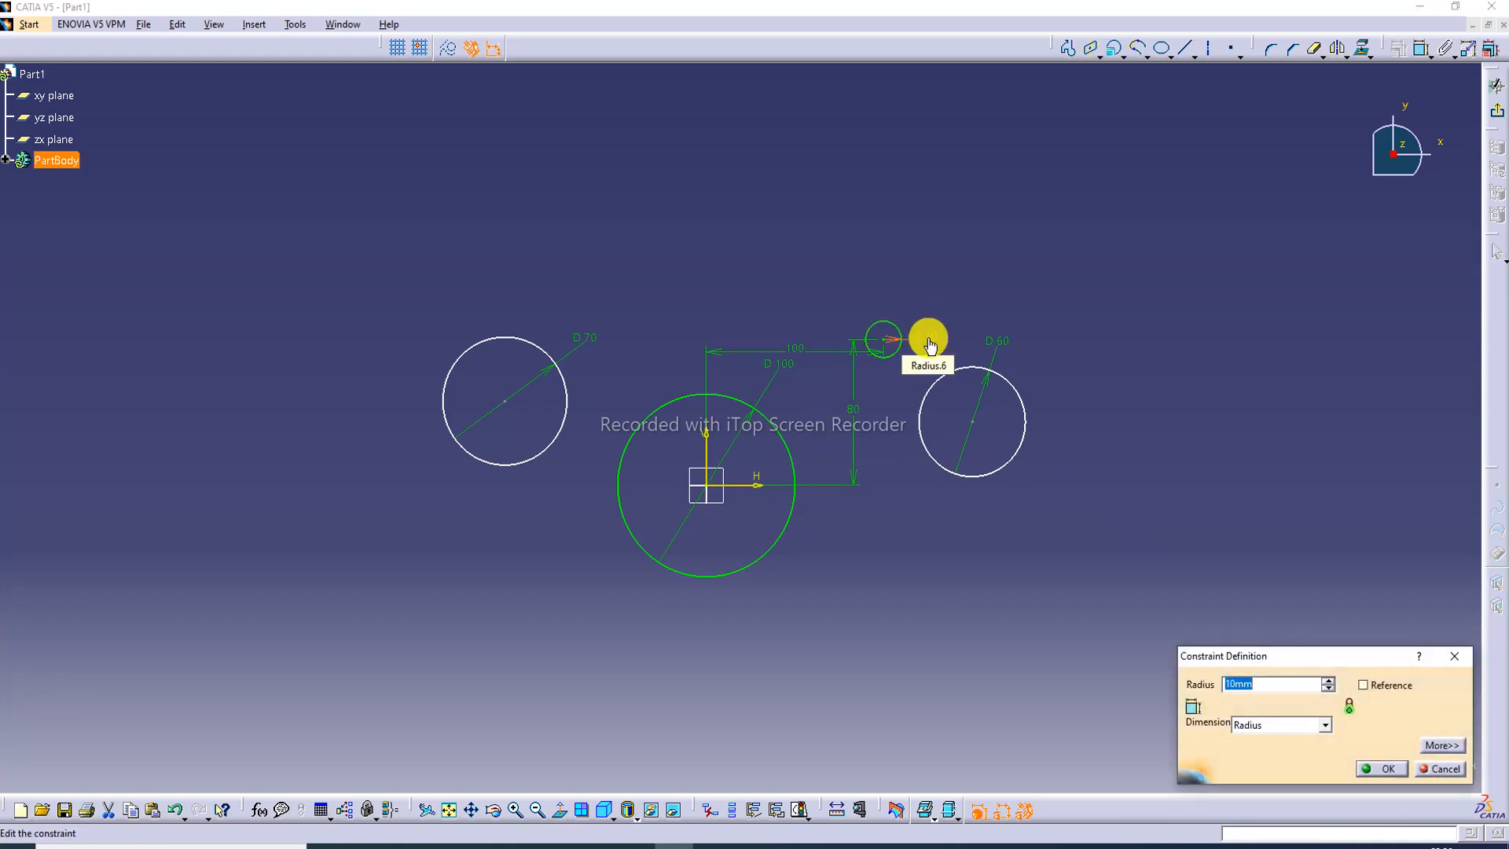
type("60")
key("Return")
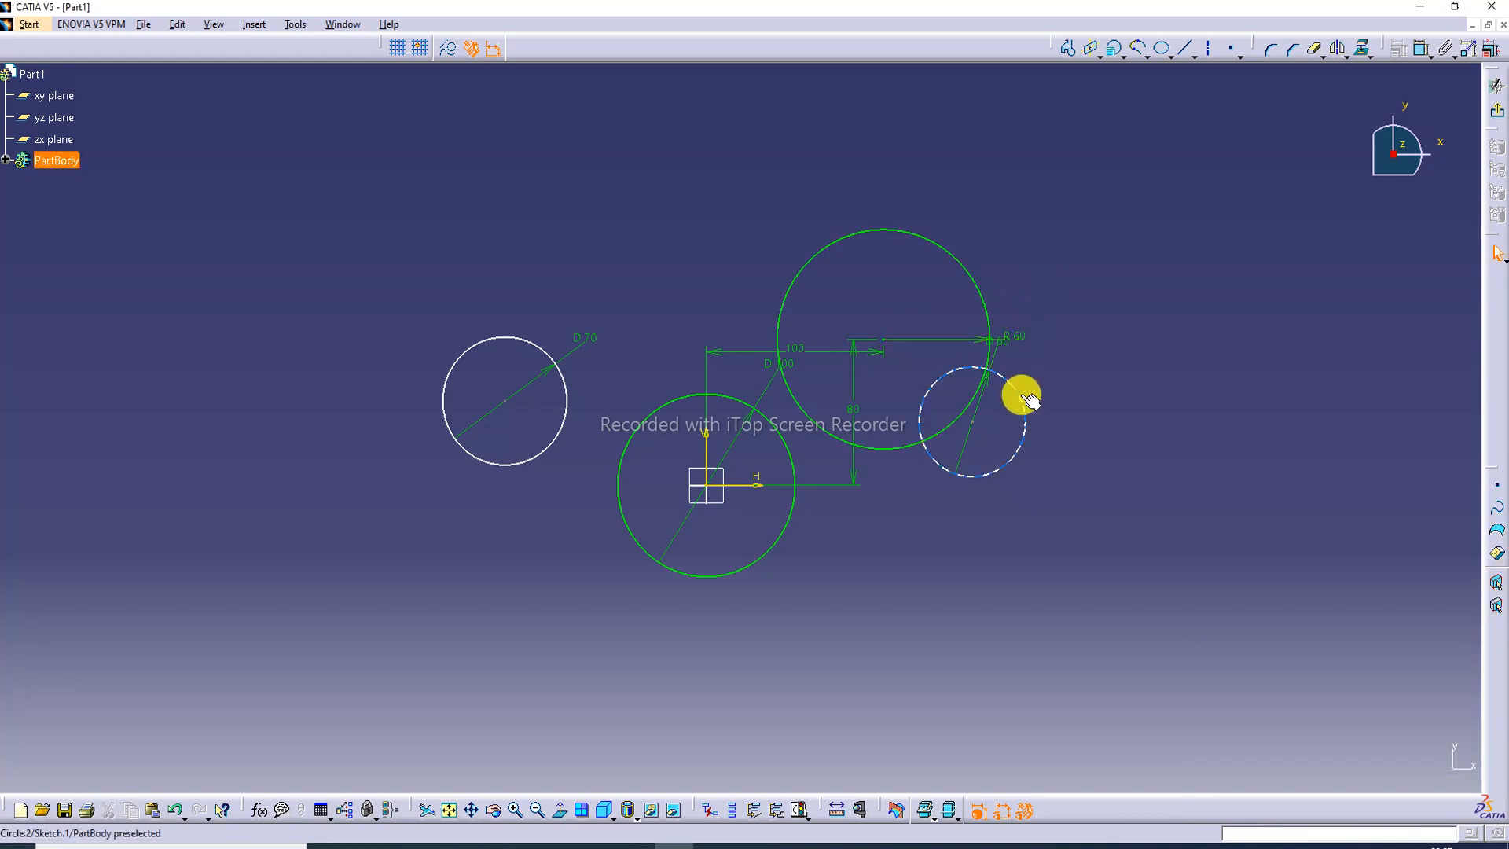
Move the 60 mm diameter circle farther right, clear of the coordinate-defined circle, and set the latter's radius to 40 mm.
left_click_drag(1030, 401, 1175, 356)
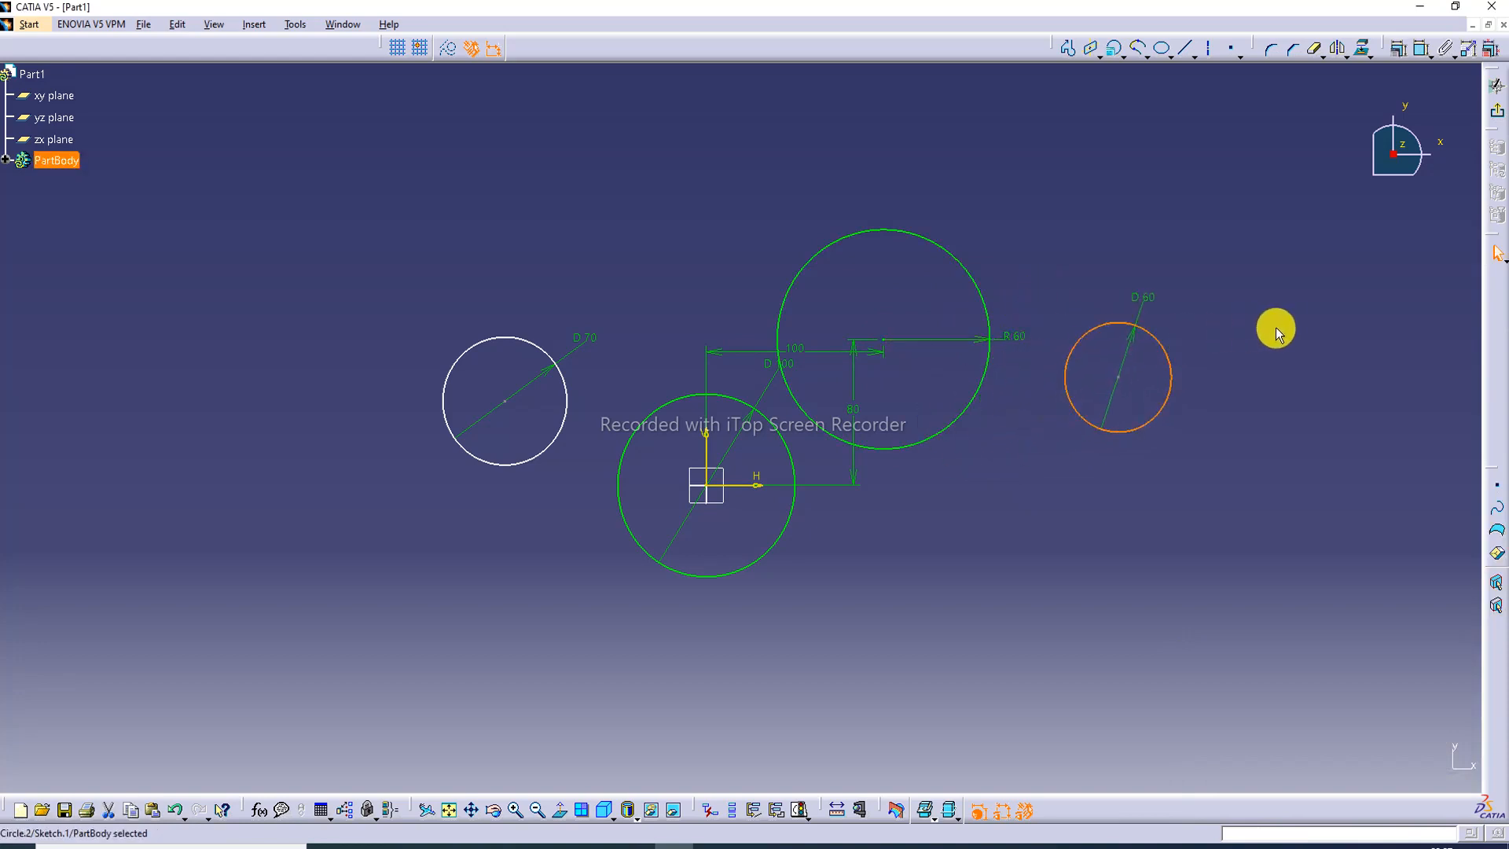
double_click(1022, 342)
type("4")
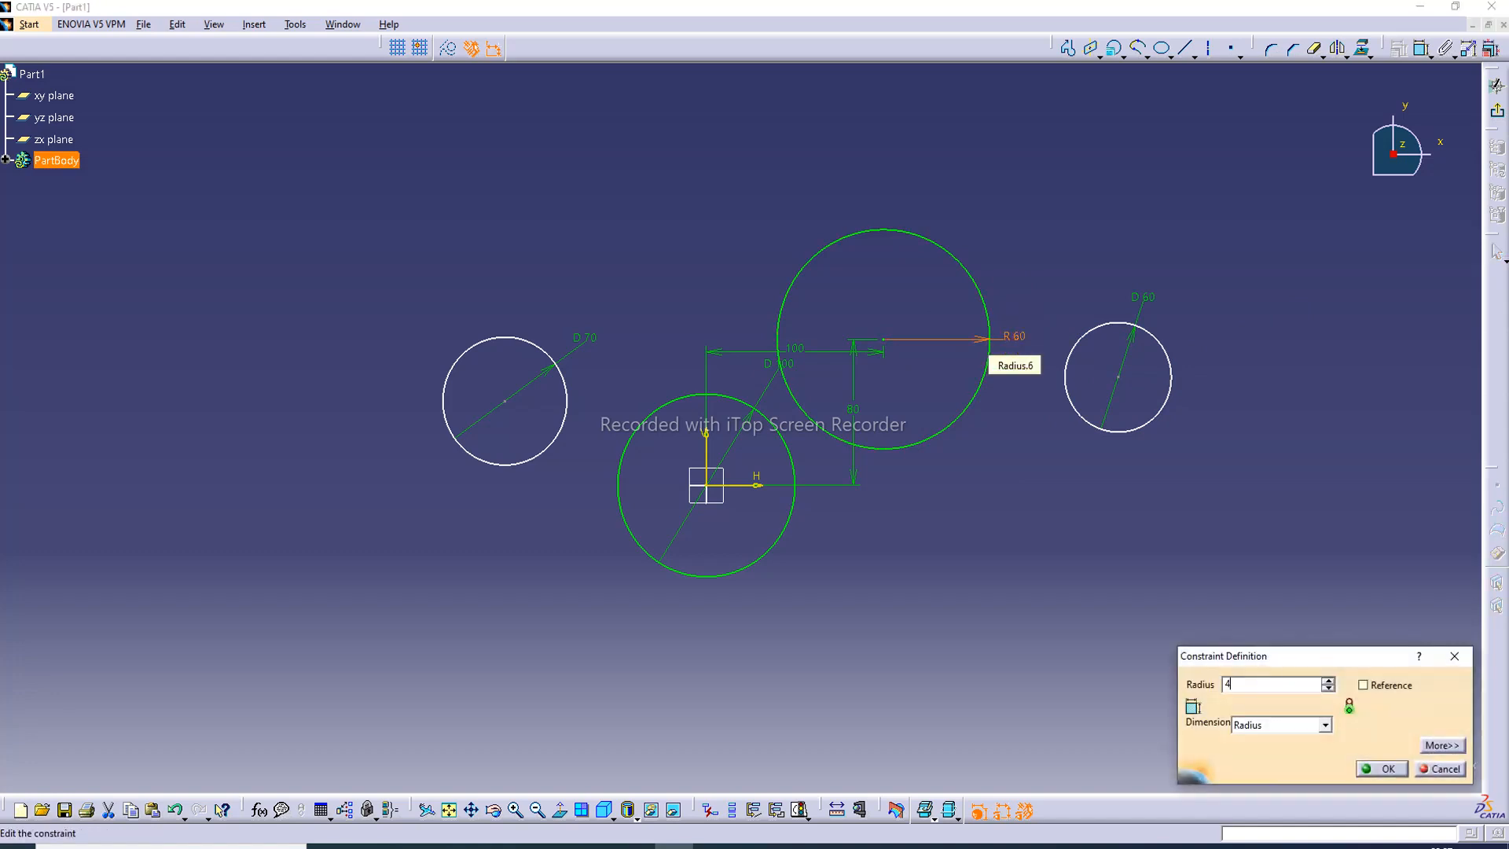
type("0mm")
key("Return")
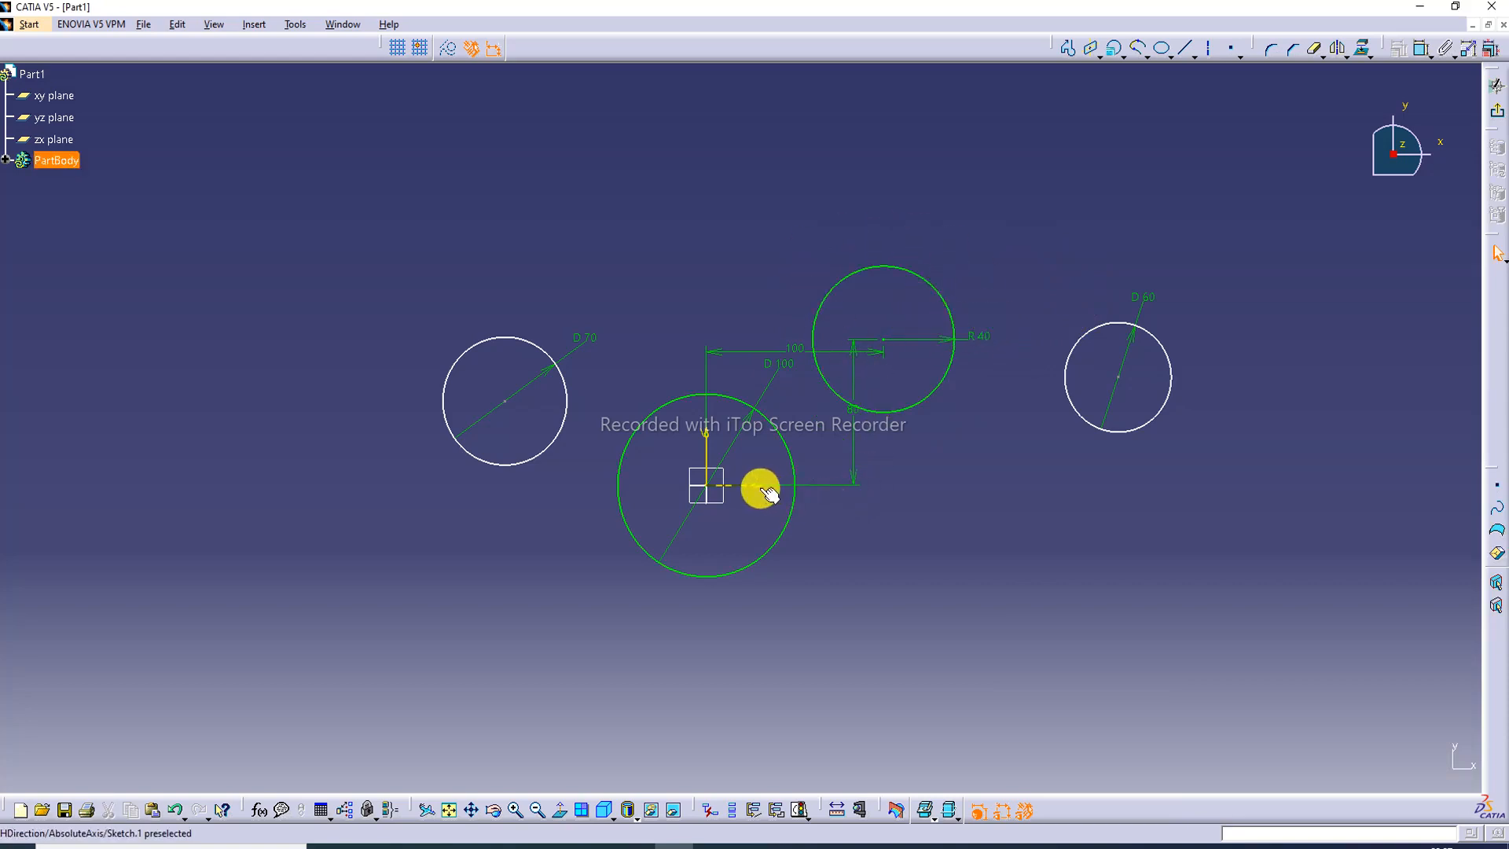
left_click(795, 348)
left_click(910, 453)
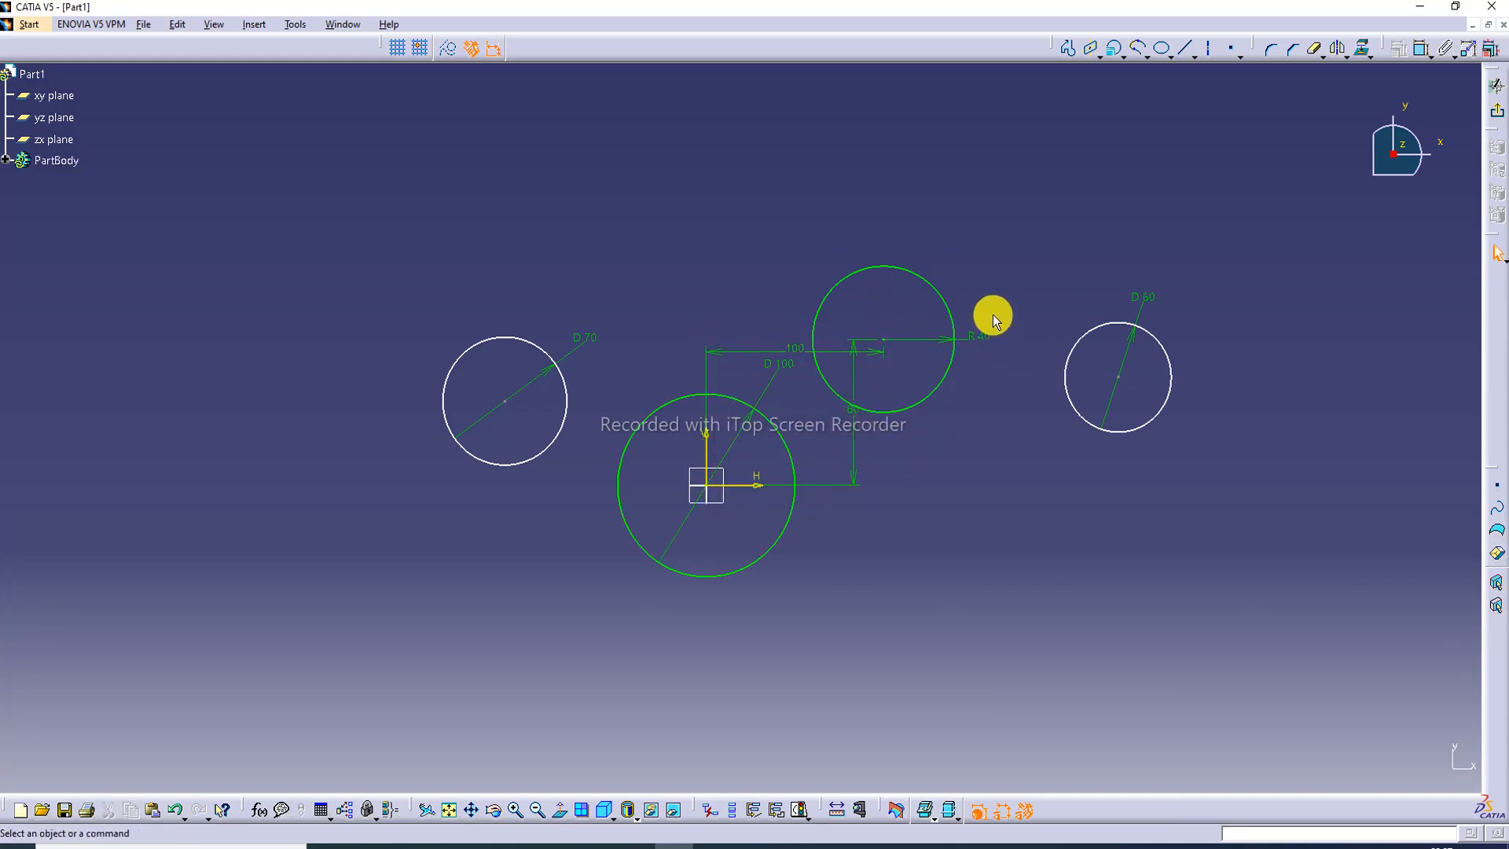
left_click(983, 336)
left_click(996, 262)
Create a tri-tangent circle touching the 100 mm, R 40 and 60 mm circles, and pull it to a smaller size.
left_click(1139, 50)
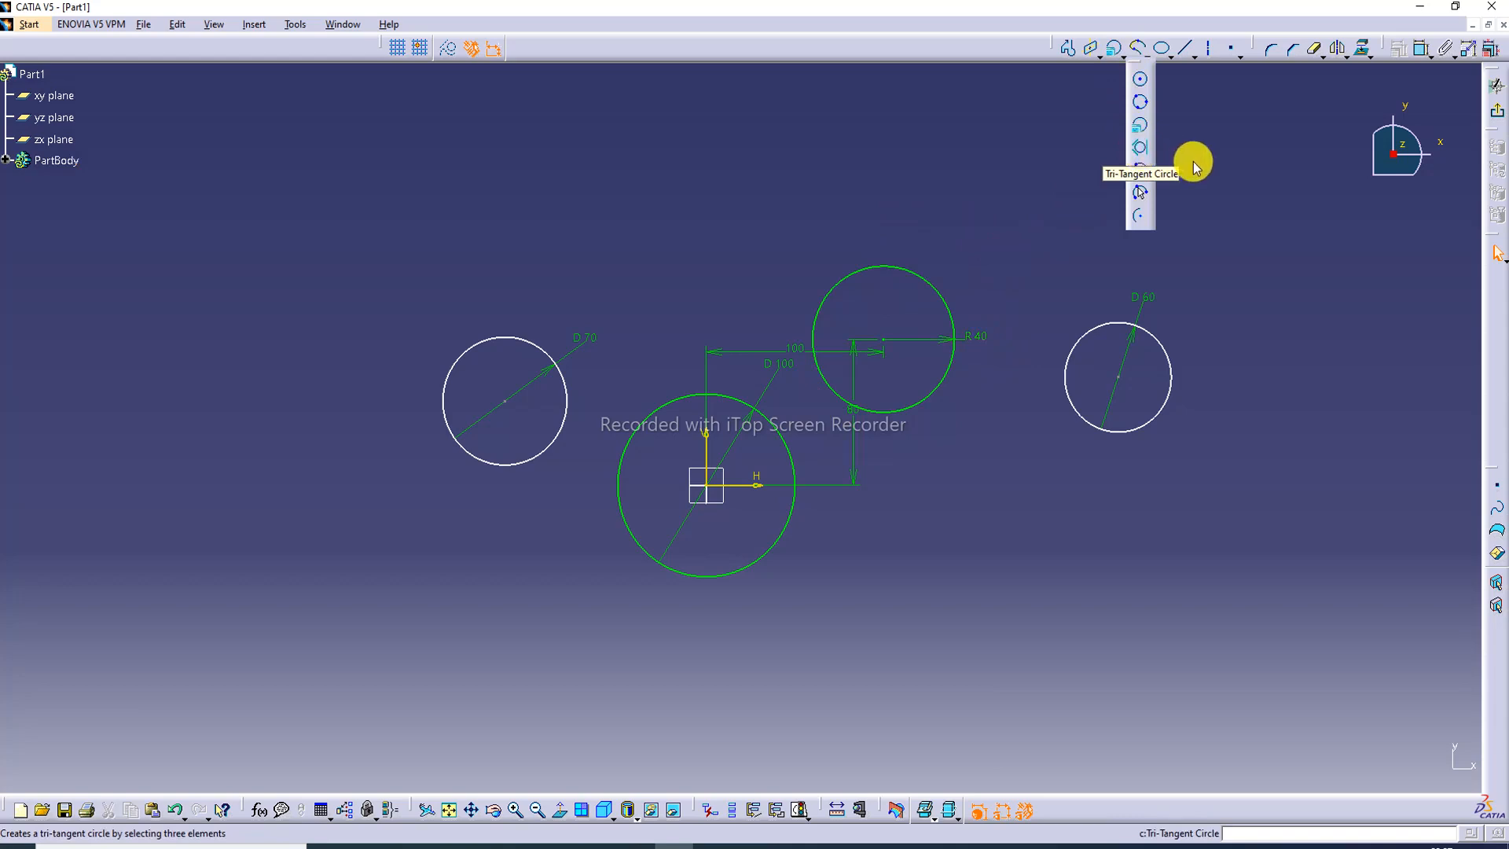
left_click(1139, 146)
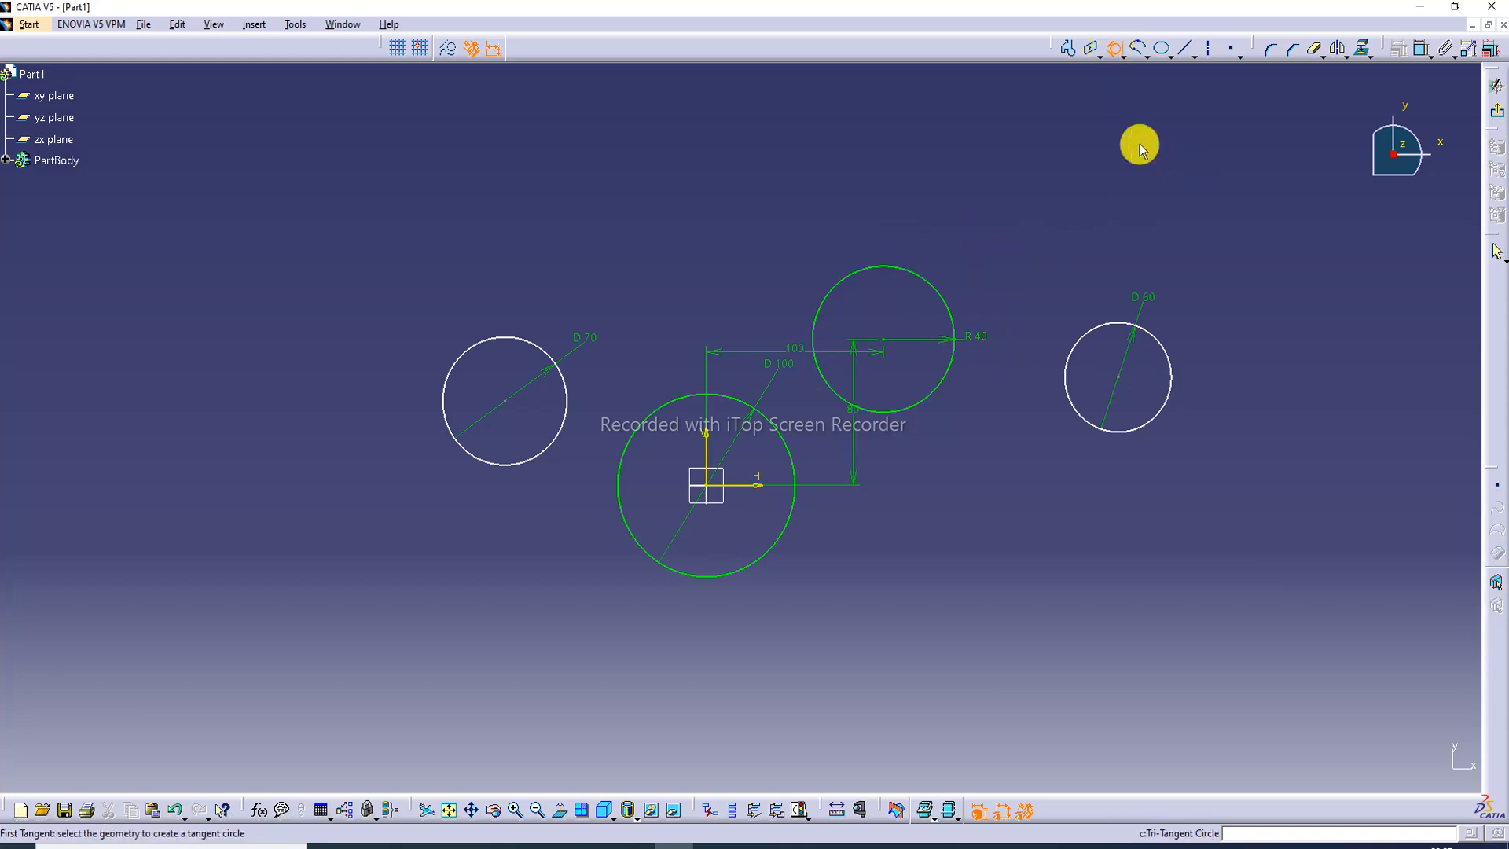
left_click(778, 521)
left_click(899, 410)
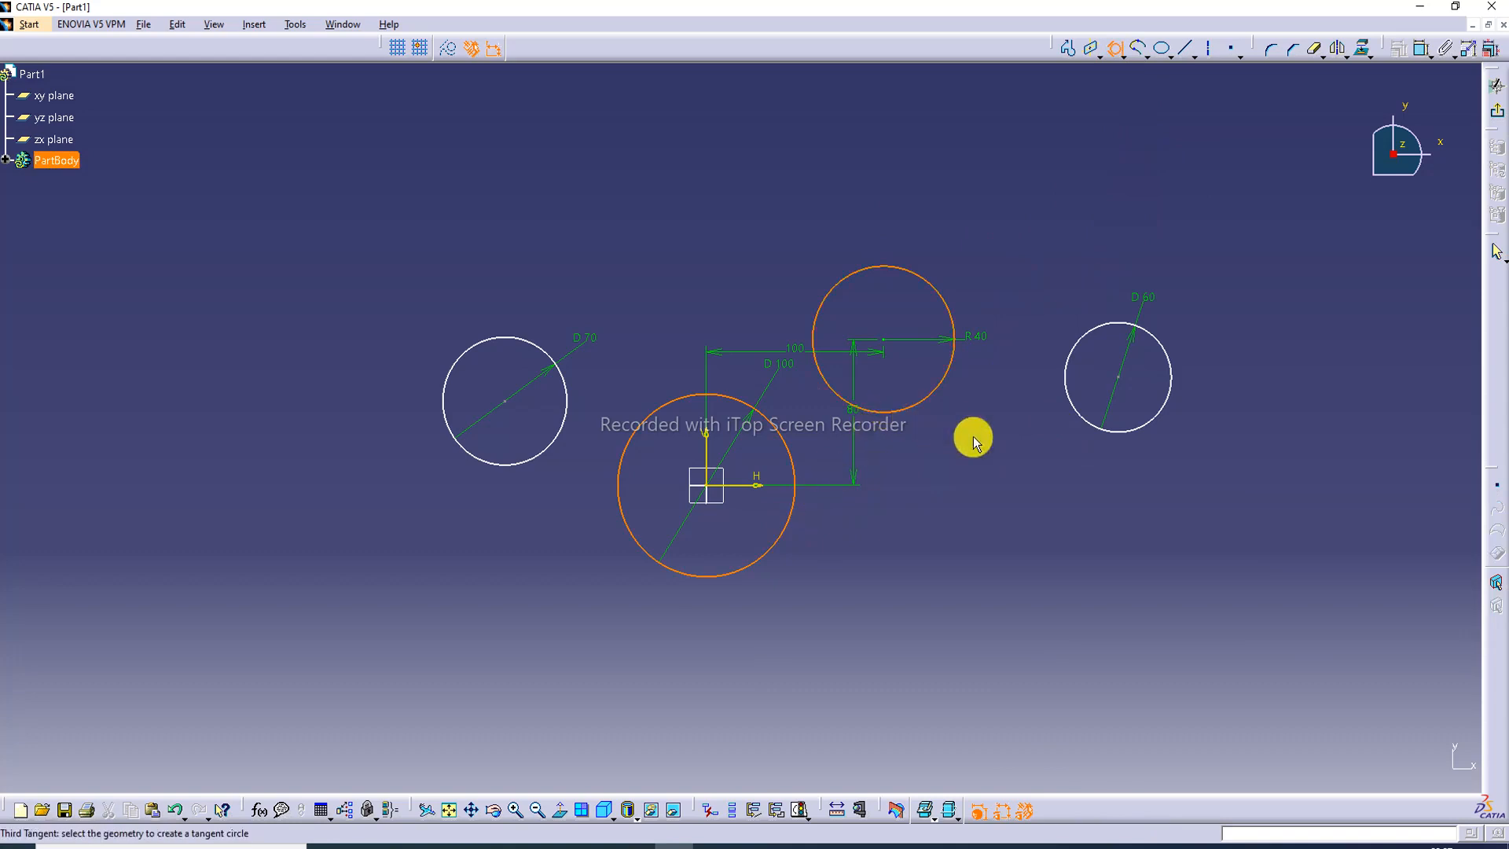
left_click(1091, 433)
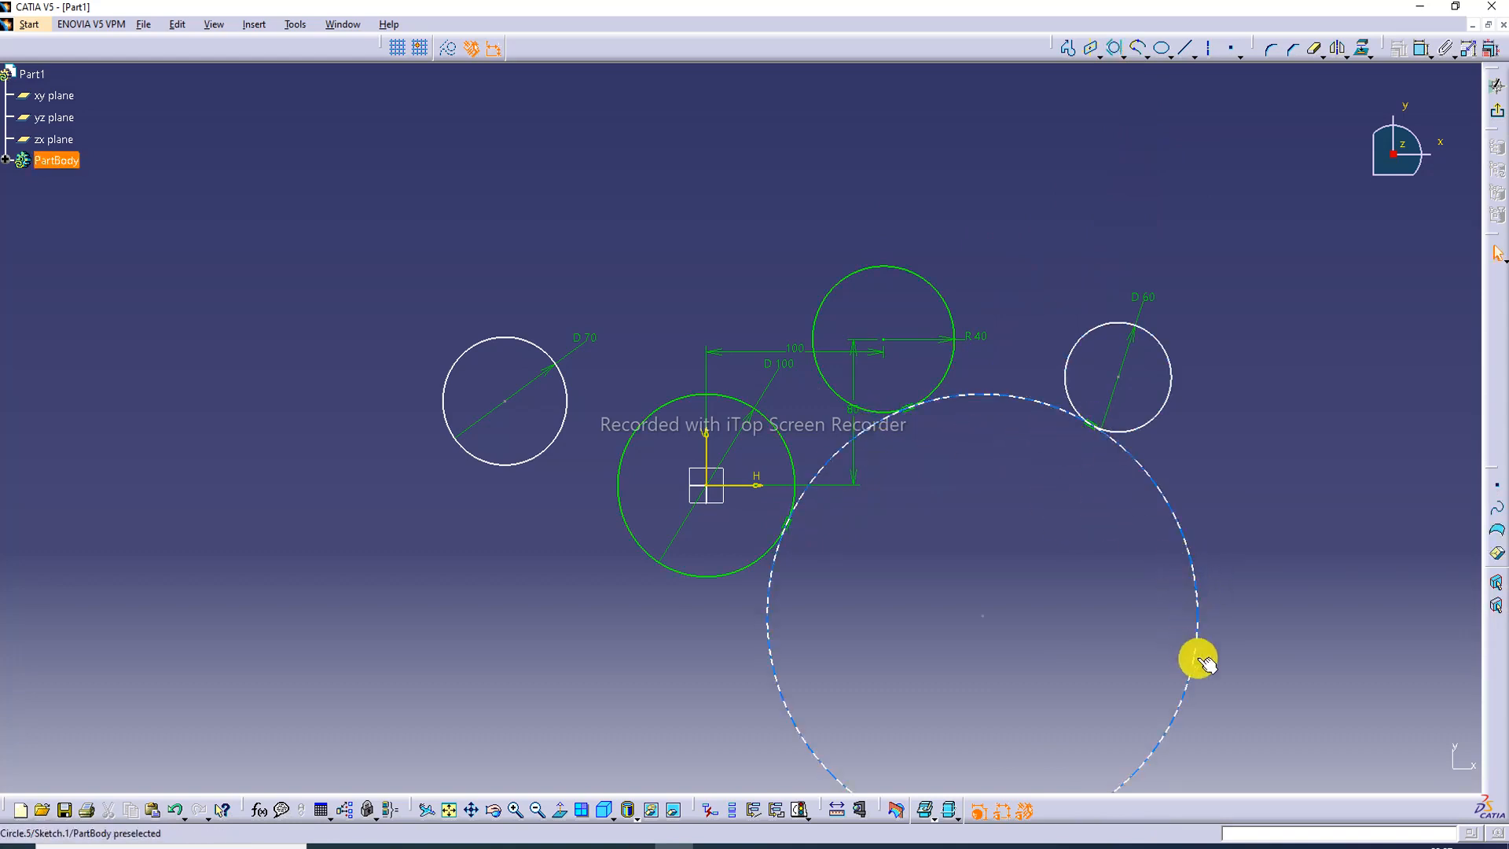
left_click_drag(1195, 664, 1155, 582)
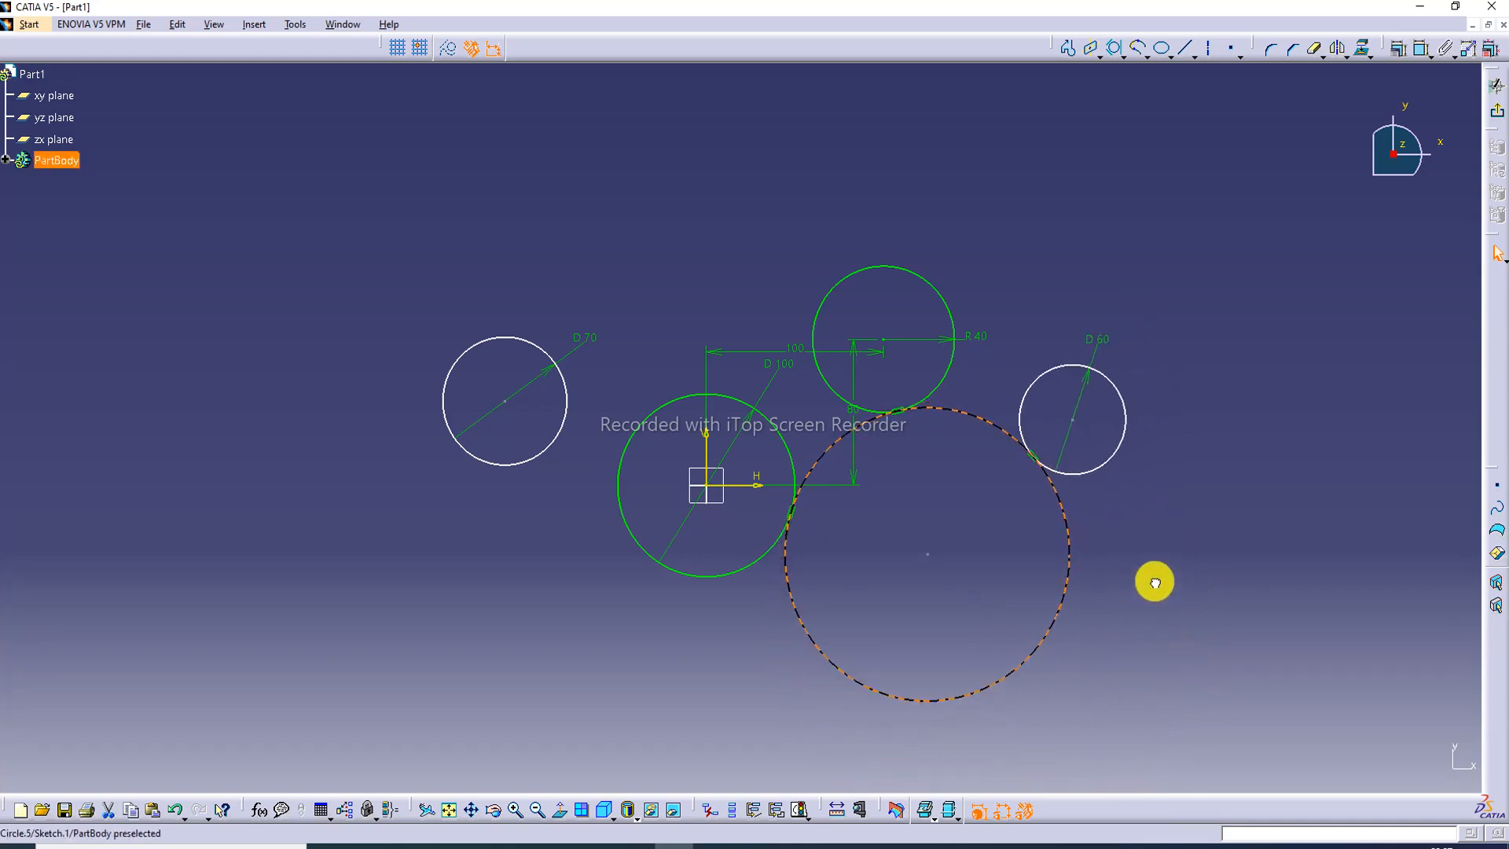
left_click(1221, 532)
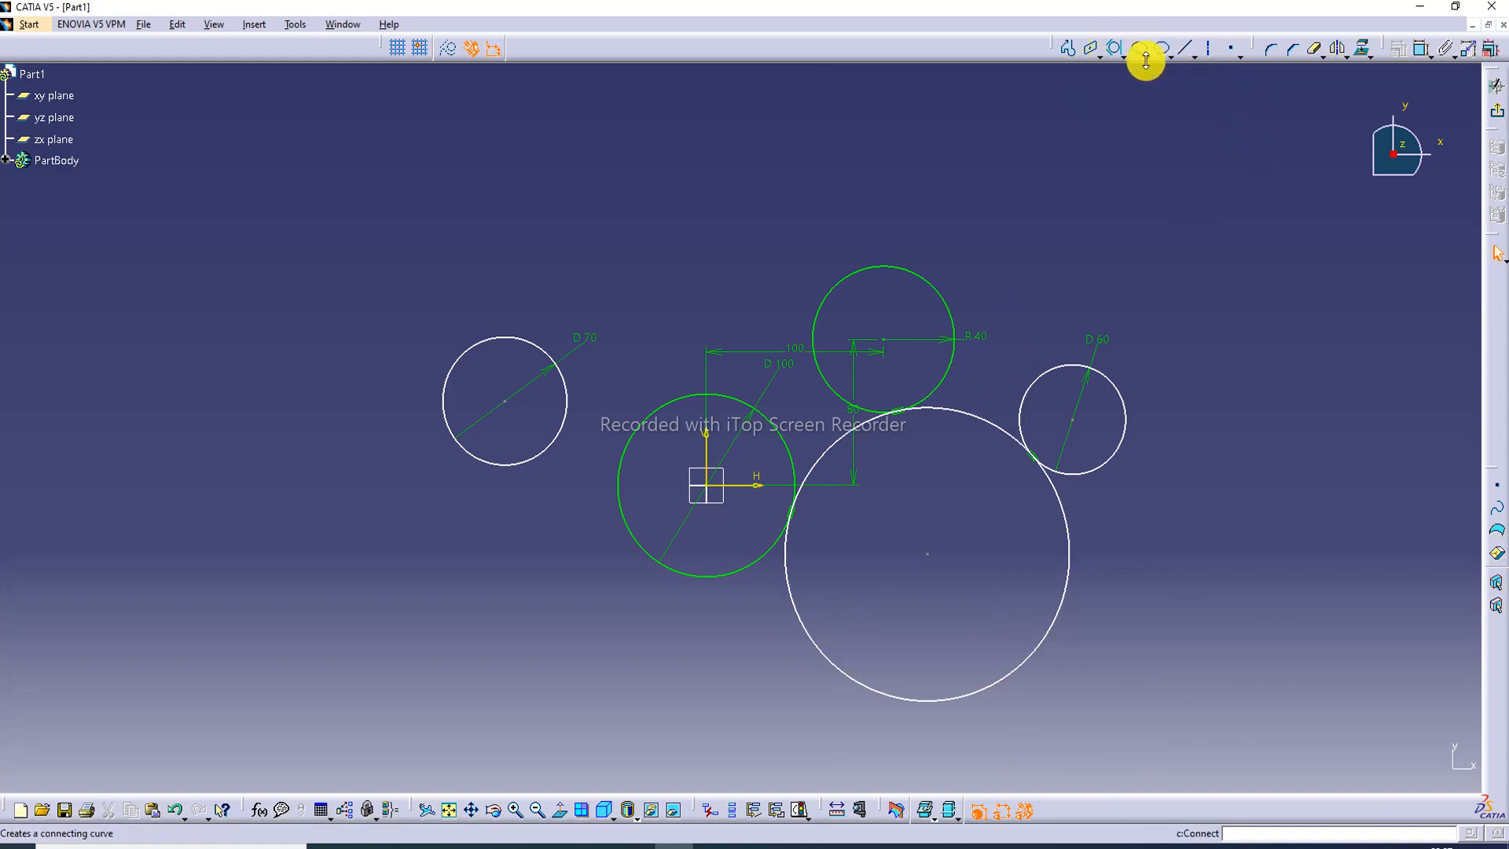
Draw a three-point arc with a radius of about 44 mm above and left of the 70 mm circle.
left_click(1124, 55)
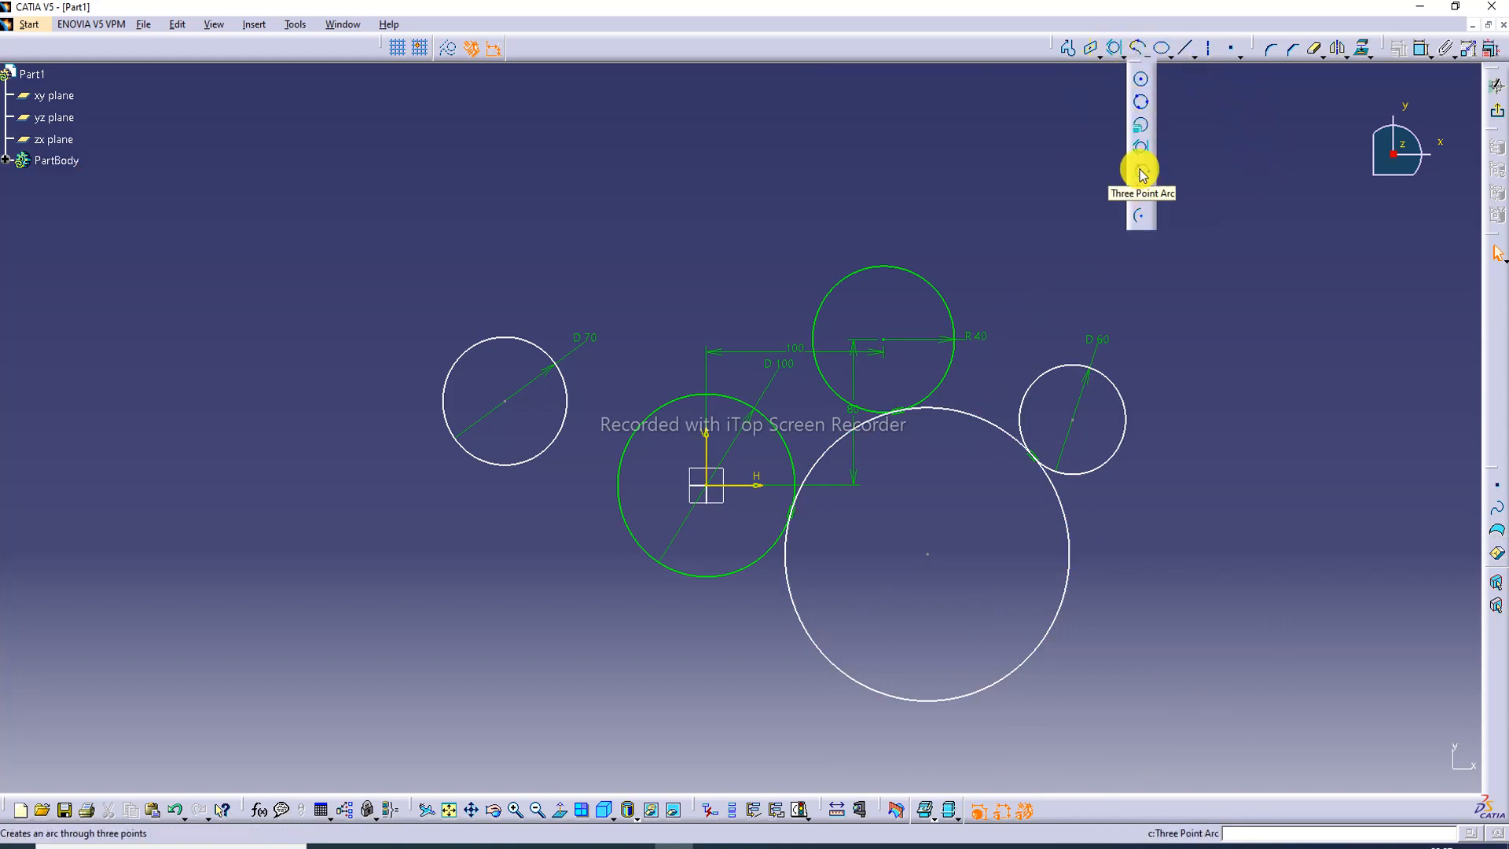
left_click(1141, 172)
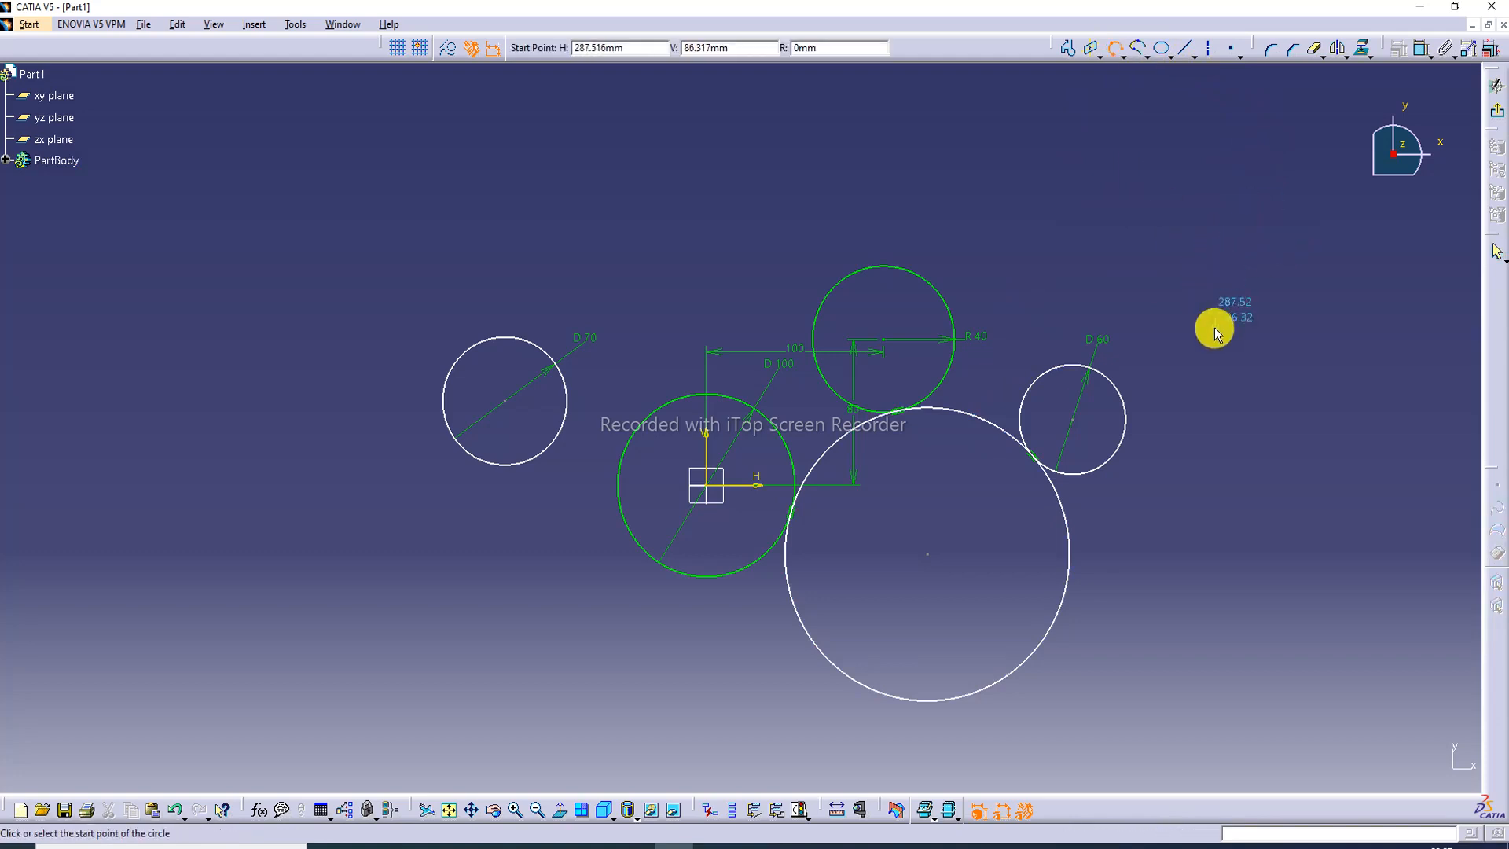
left_click(248, 309)
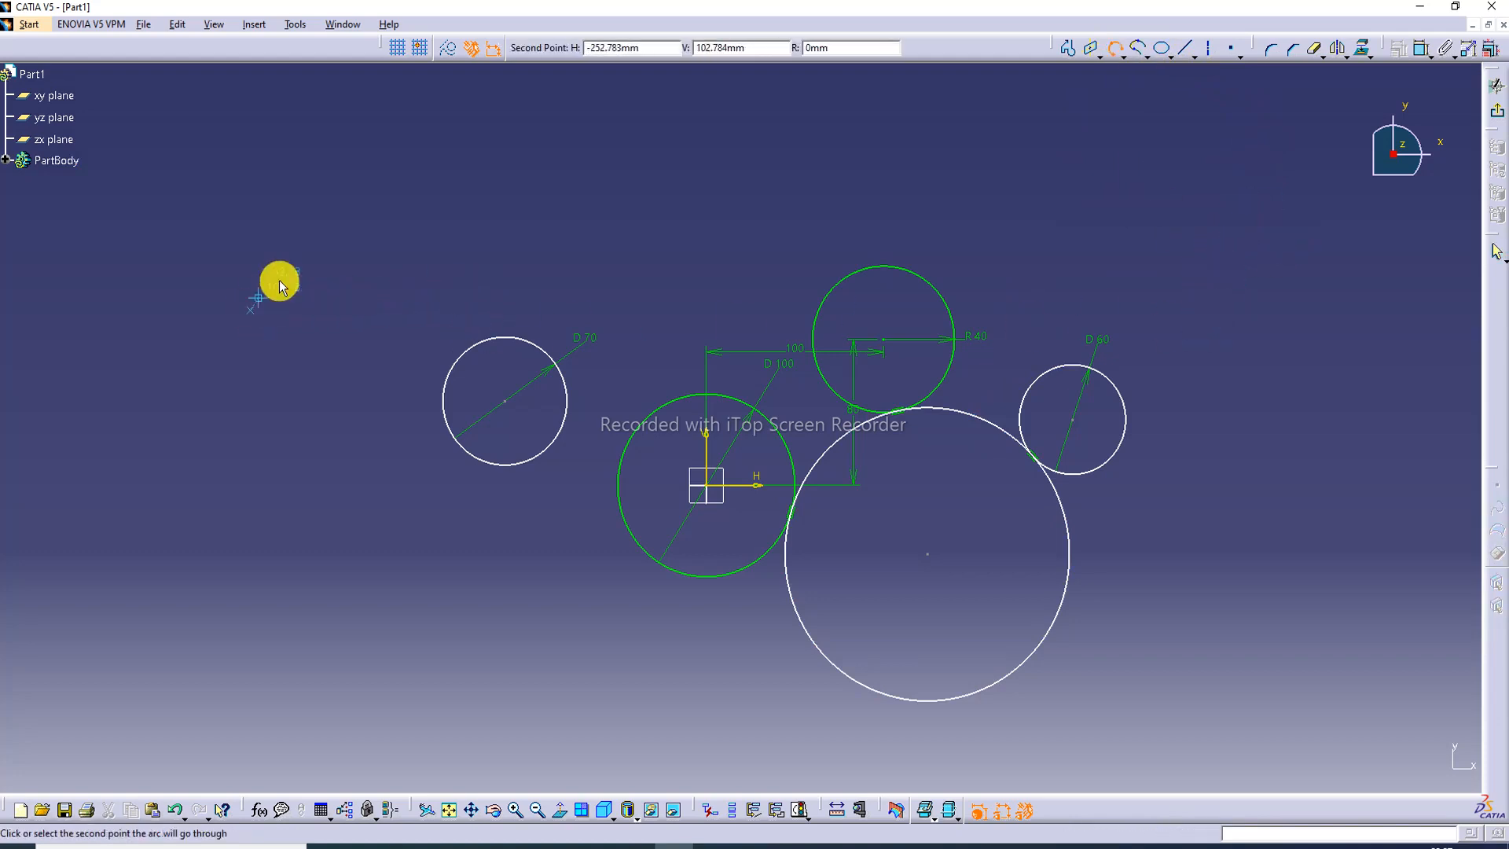
left_click(351, 223)
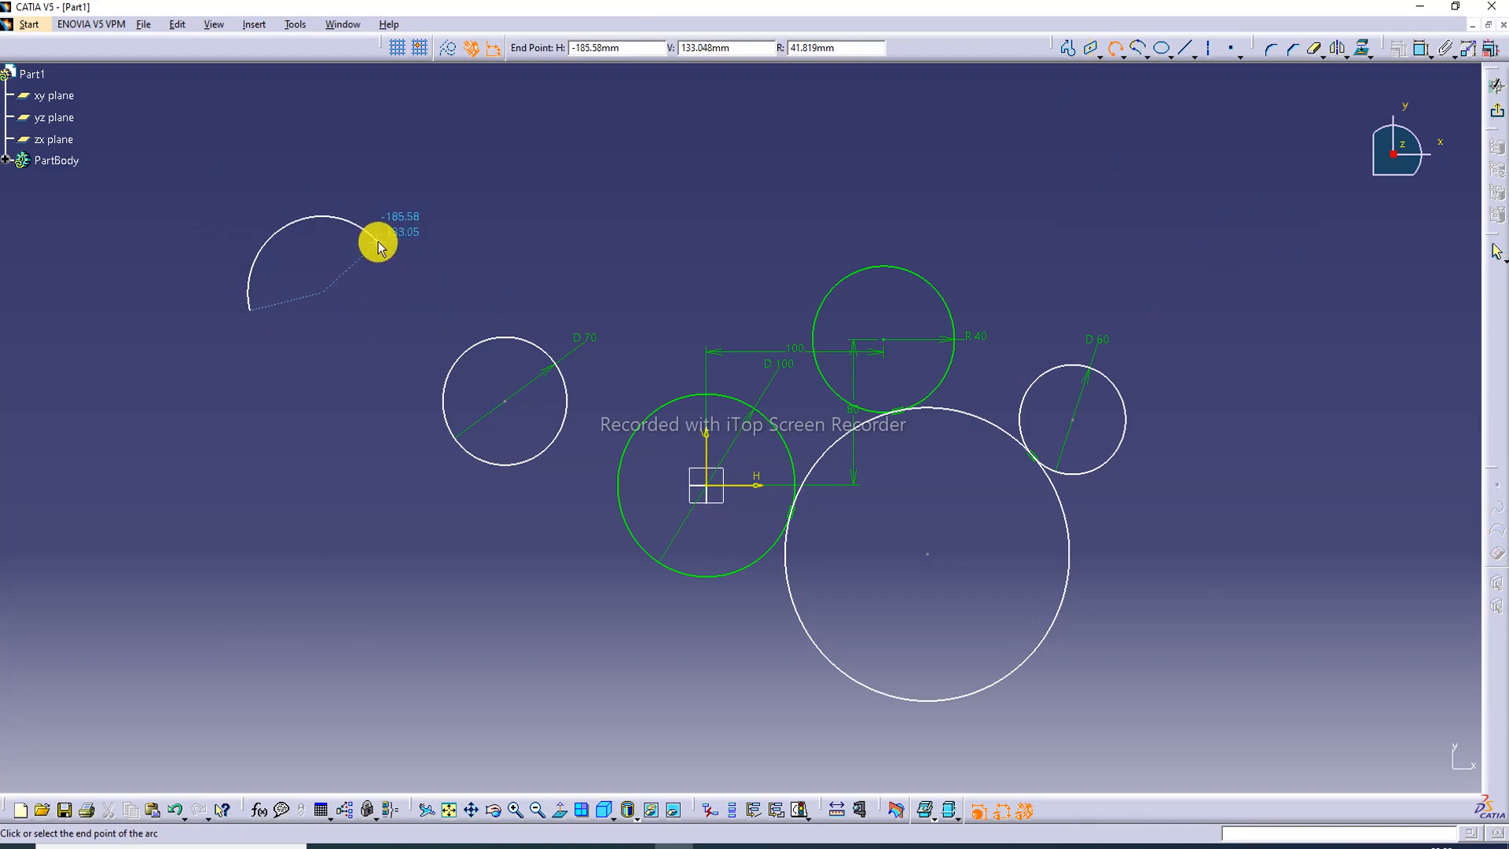
left_click(389, 250)
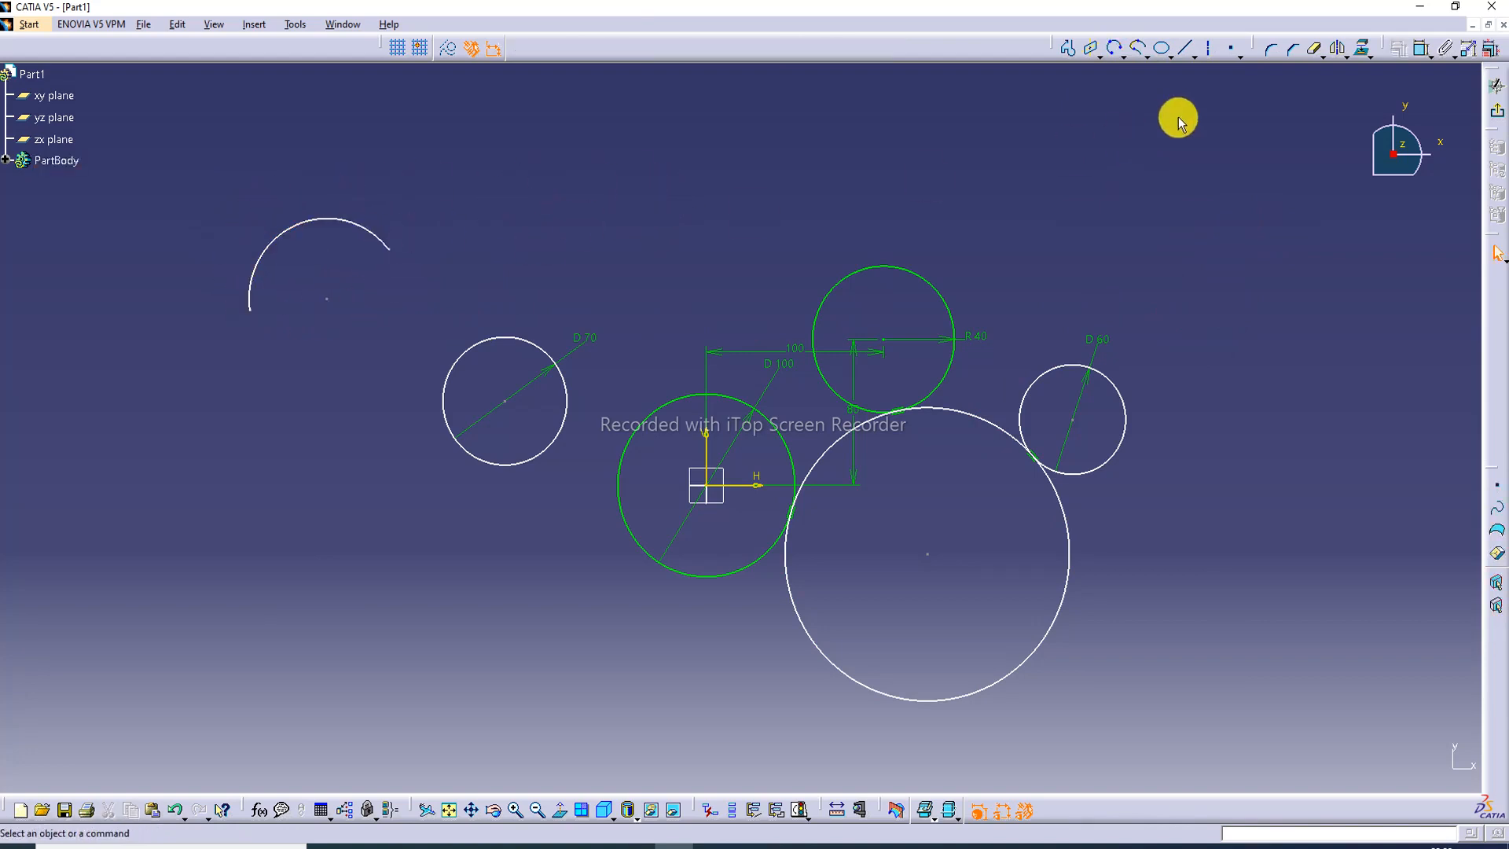
Draw a three-point arc starting with limits, opening upward above the origin circle, with a radius of about 35 mm.
left_click(1125, 61)
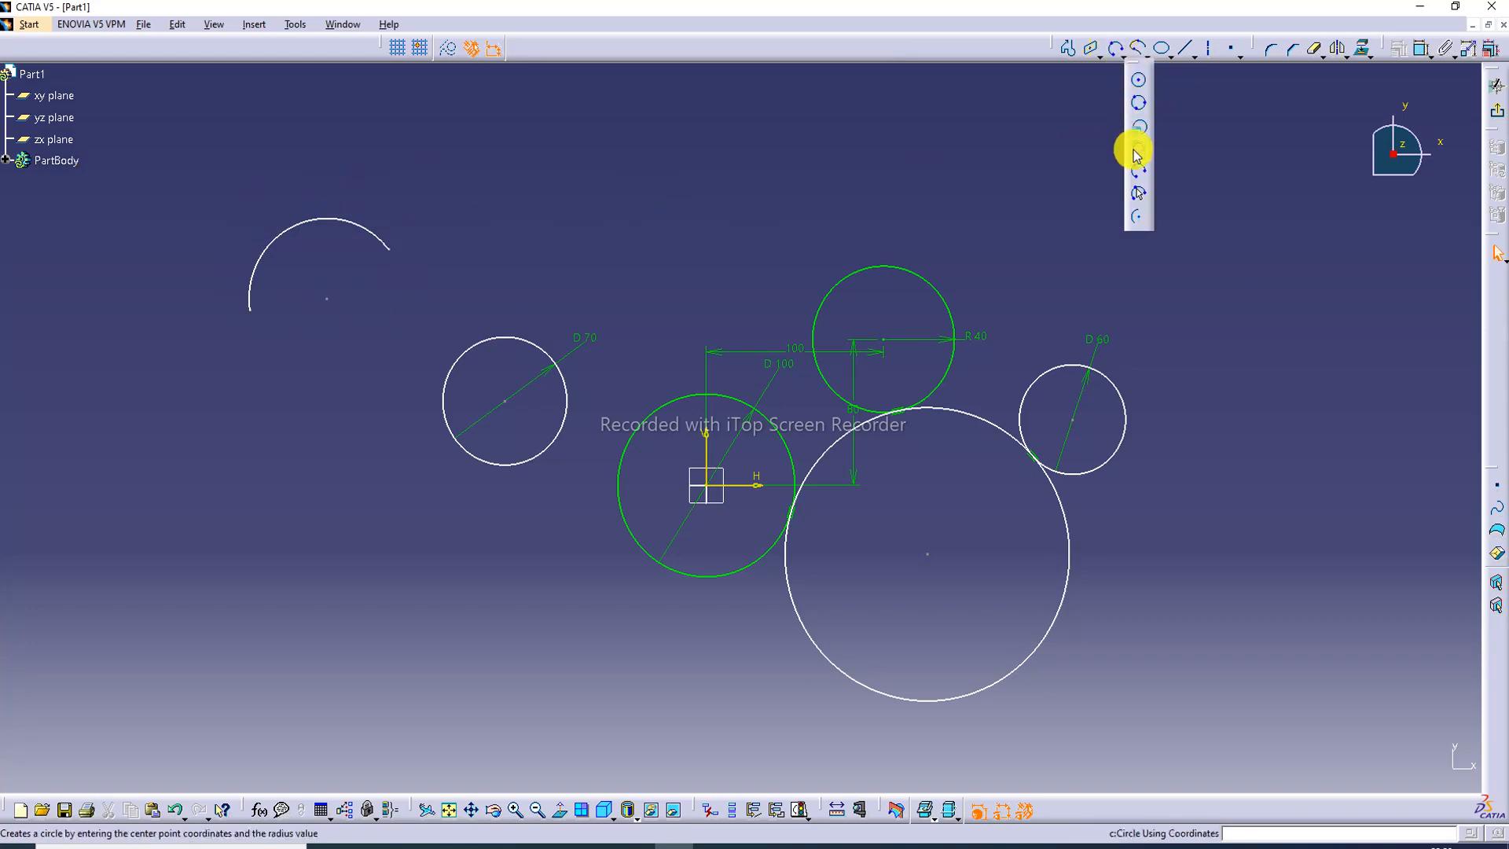
left_click(1141, 196)
left_click(615, 214)
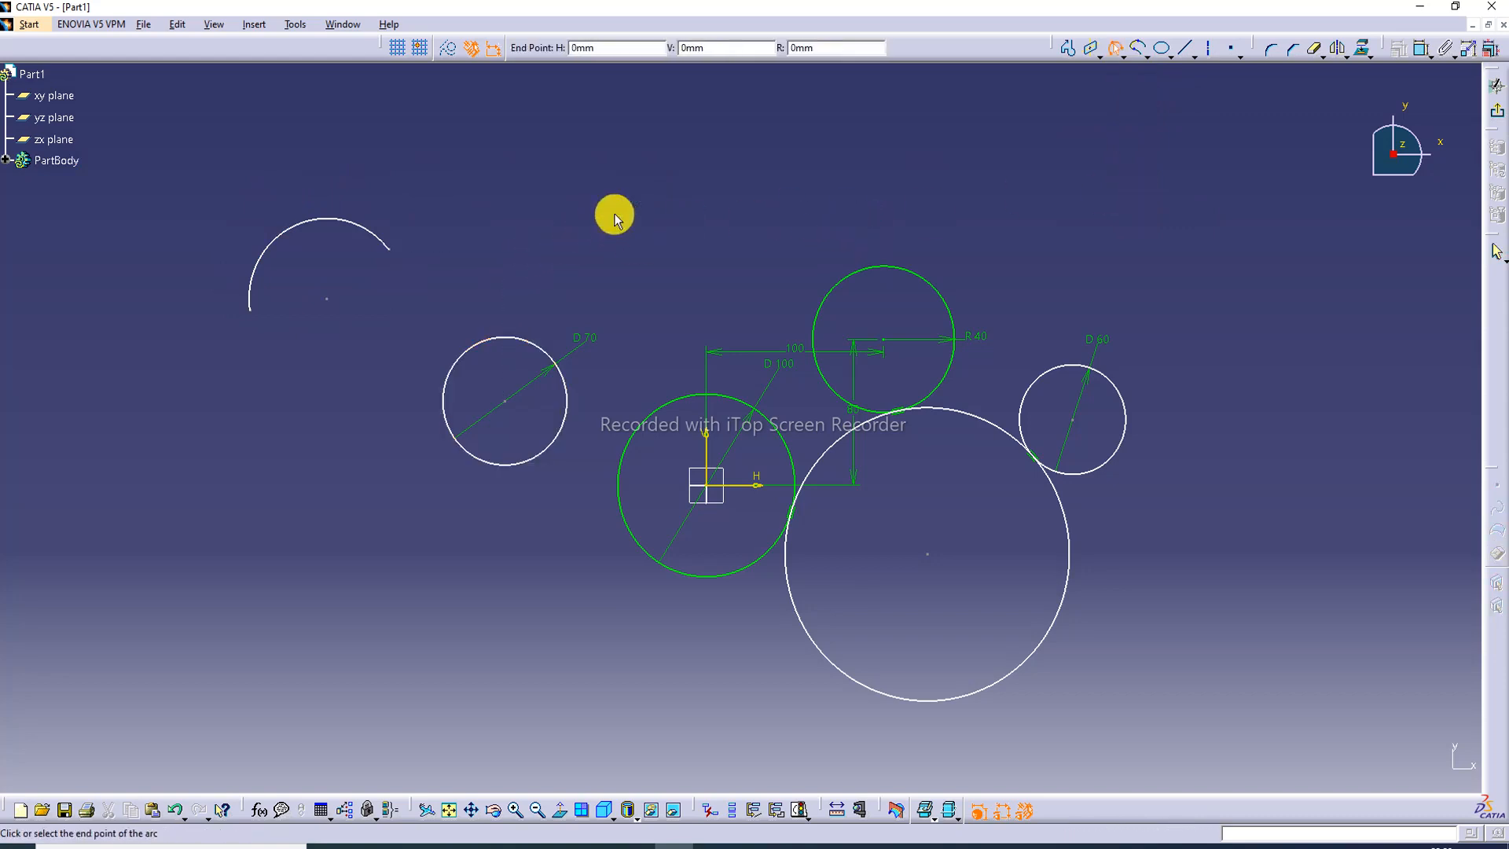
left_click(718, 171)
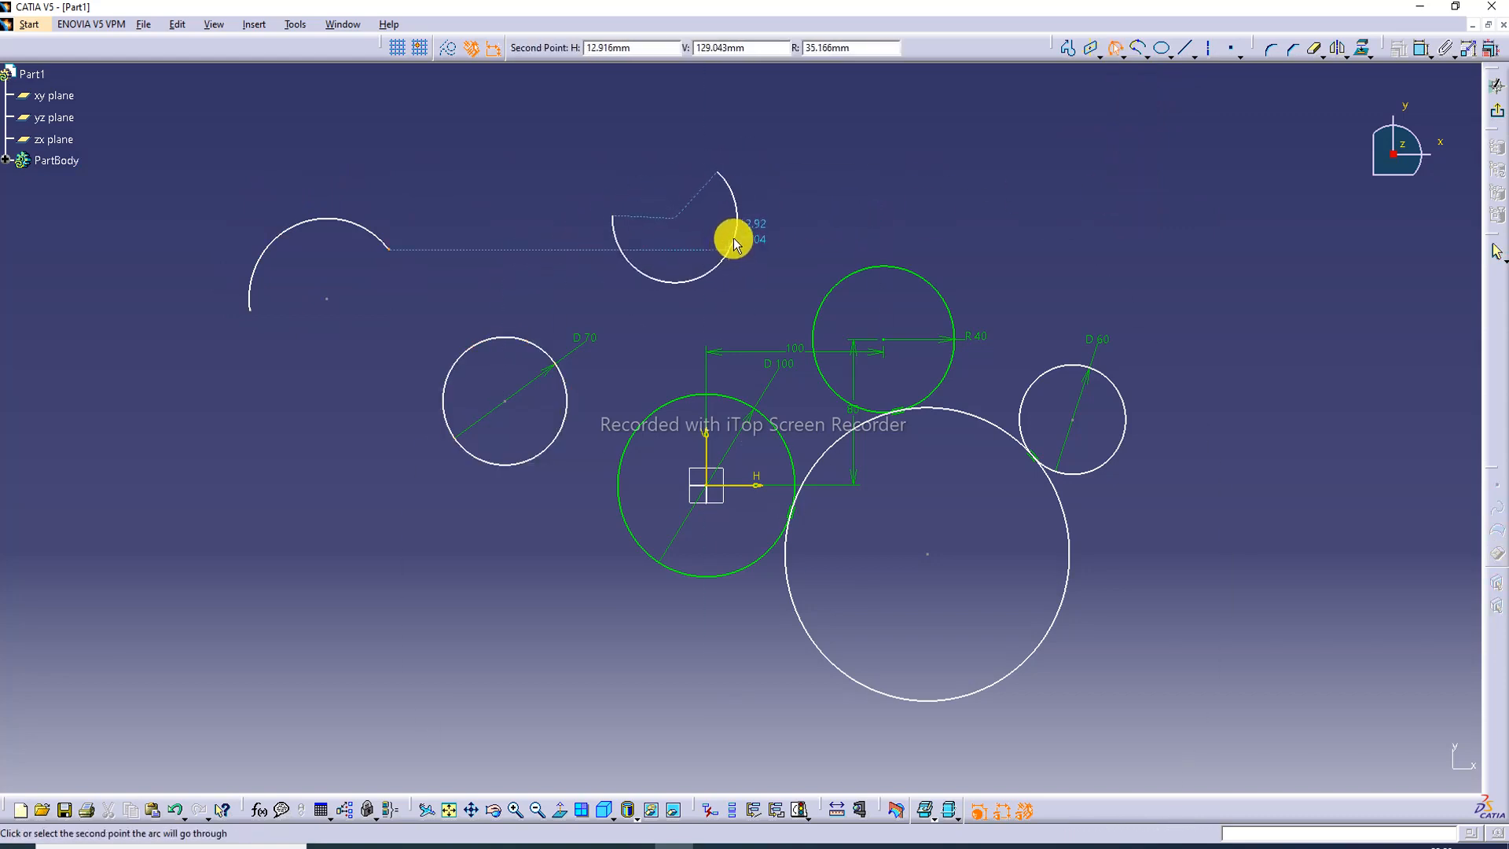
left_click(718, 267)
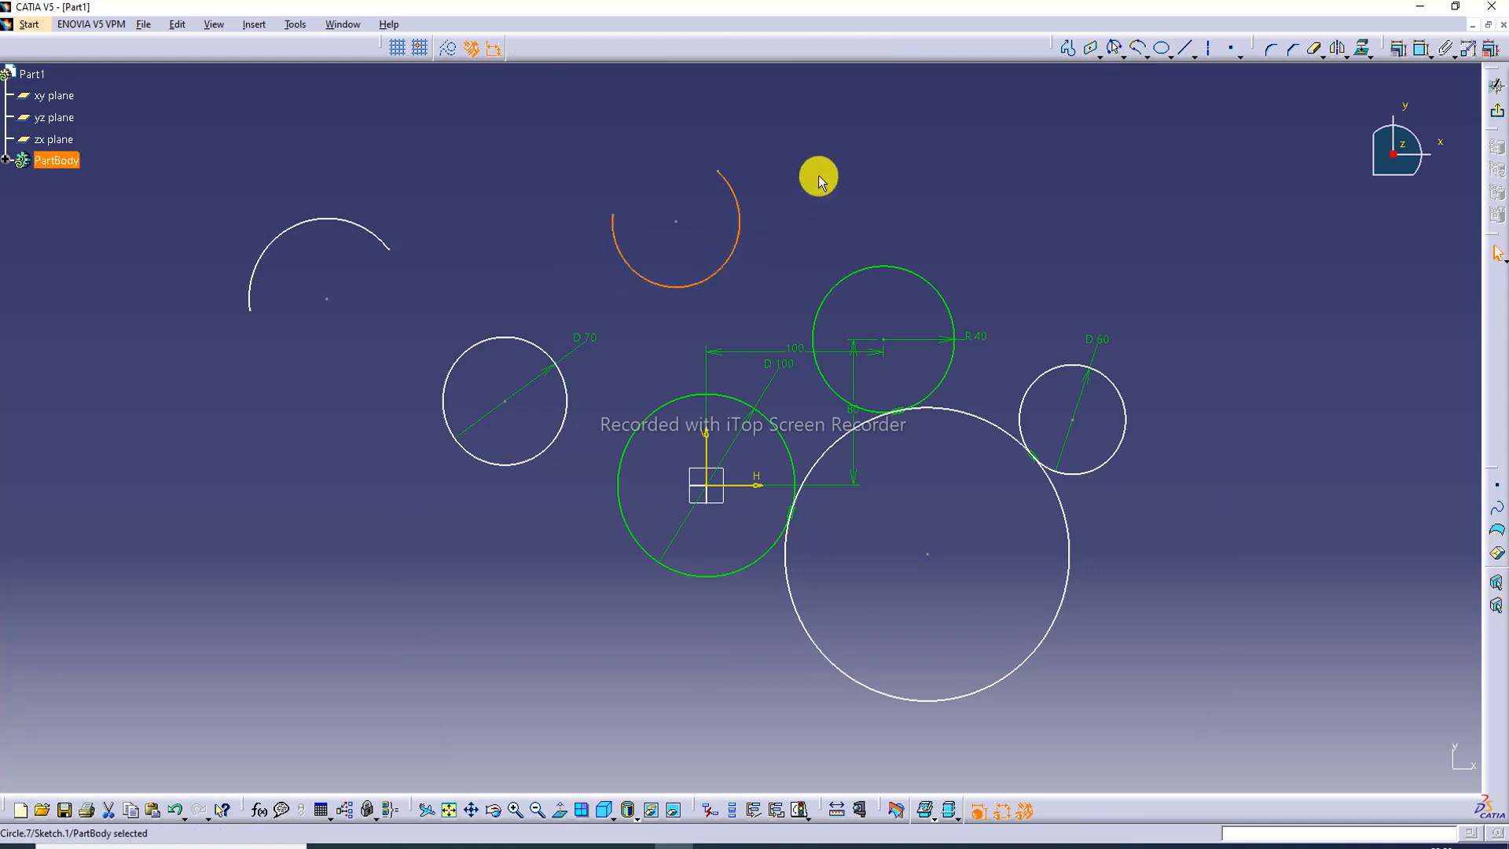
Draw a centre-based arc with a radius of about 35 mm above and right of the 60 mm circle.
left_click(1140, 55)
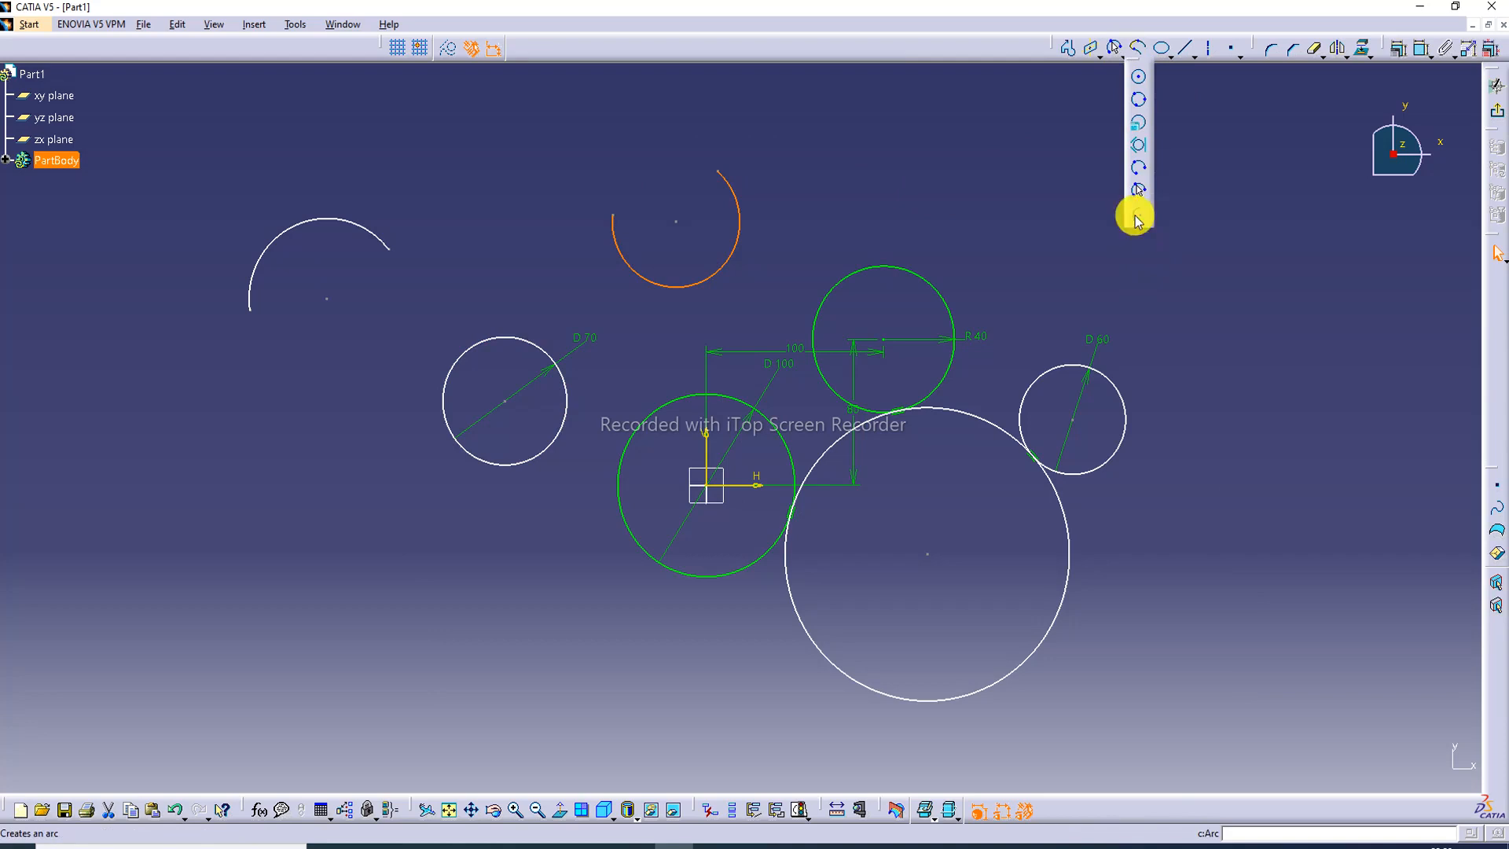
left_click(1137, 217)
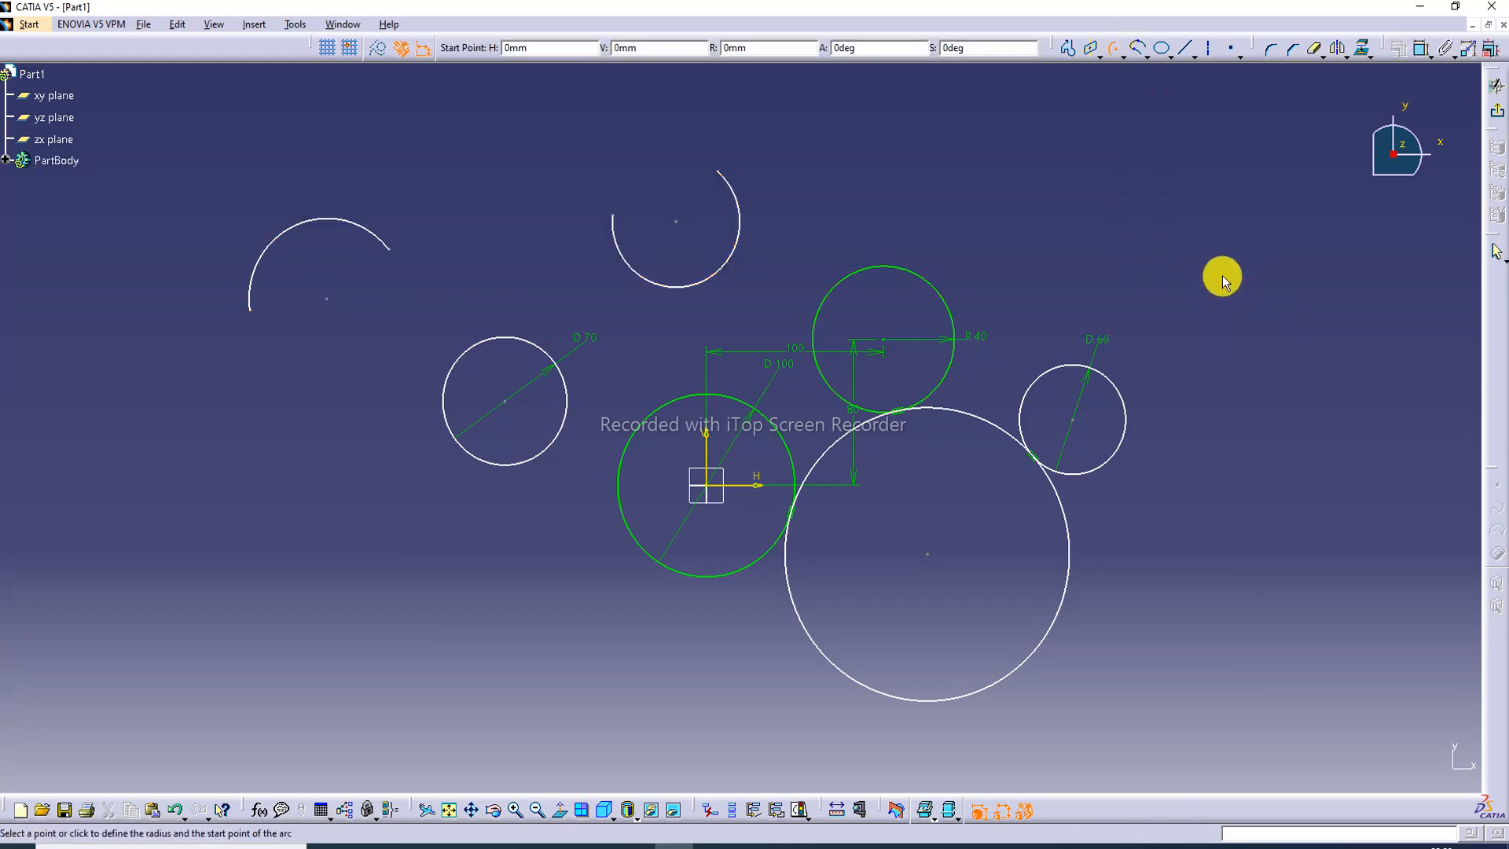
left_click(1272, 247)
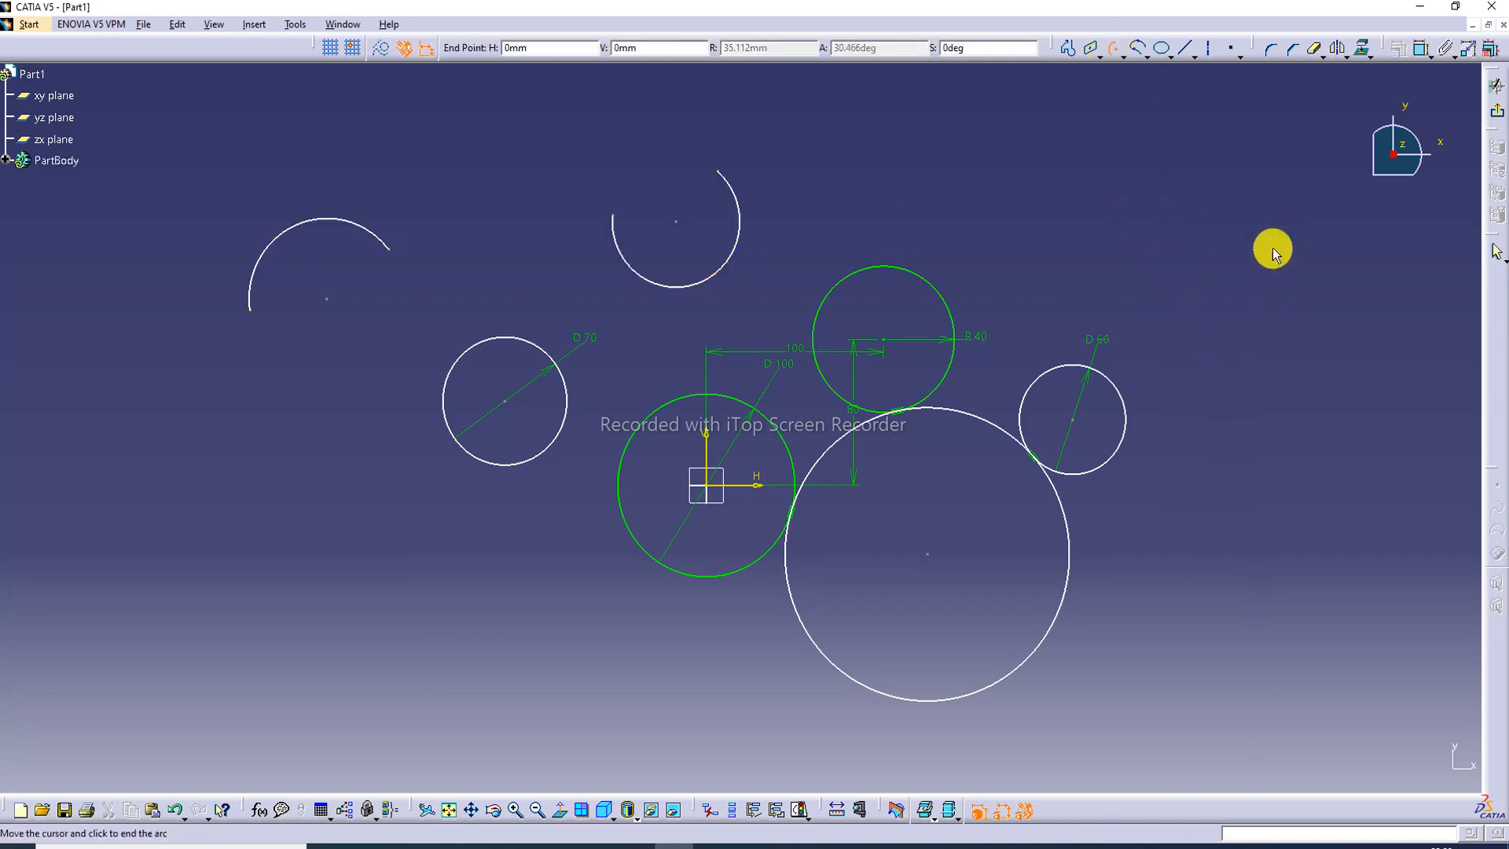
left_click(1253, 370)
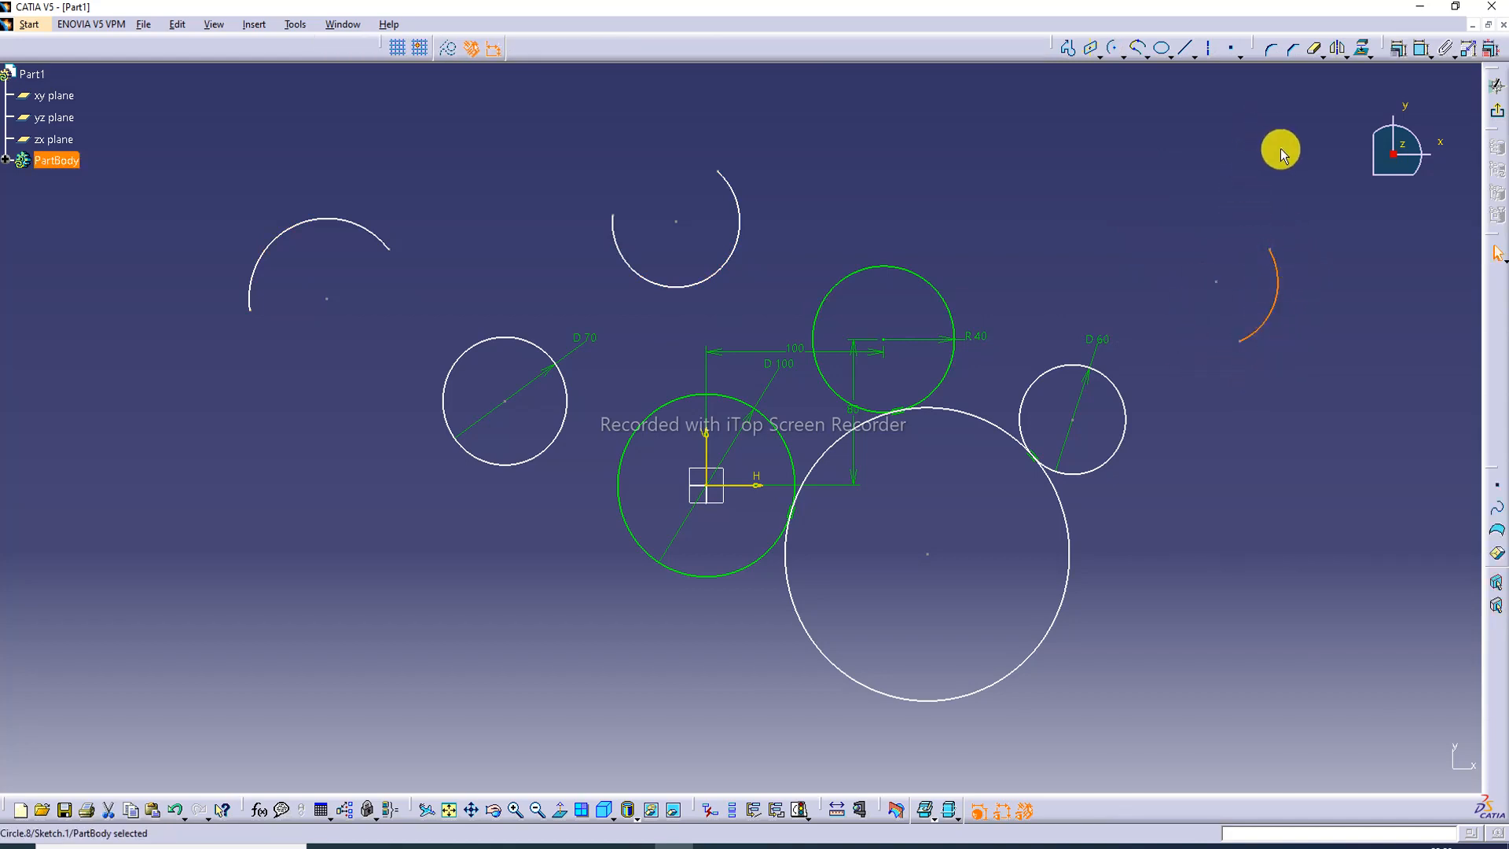
Constrain the radius of the centre-based arc and set it to 40 mm.
left_click(1425, 50)
left_click(1325, 334)
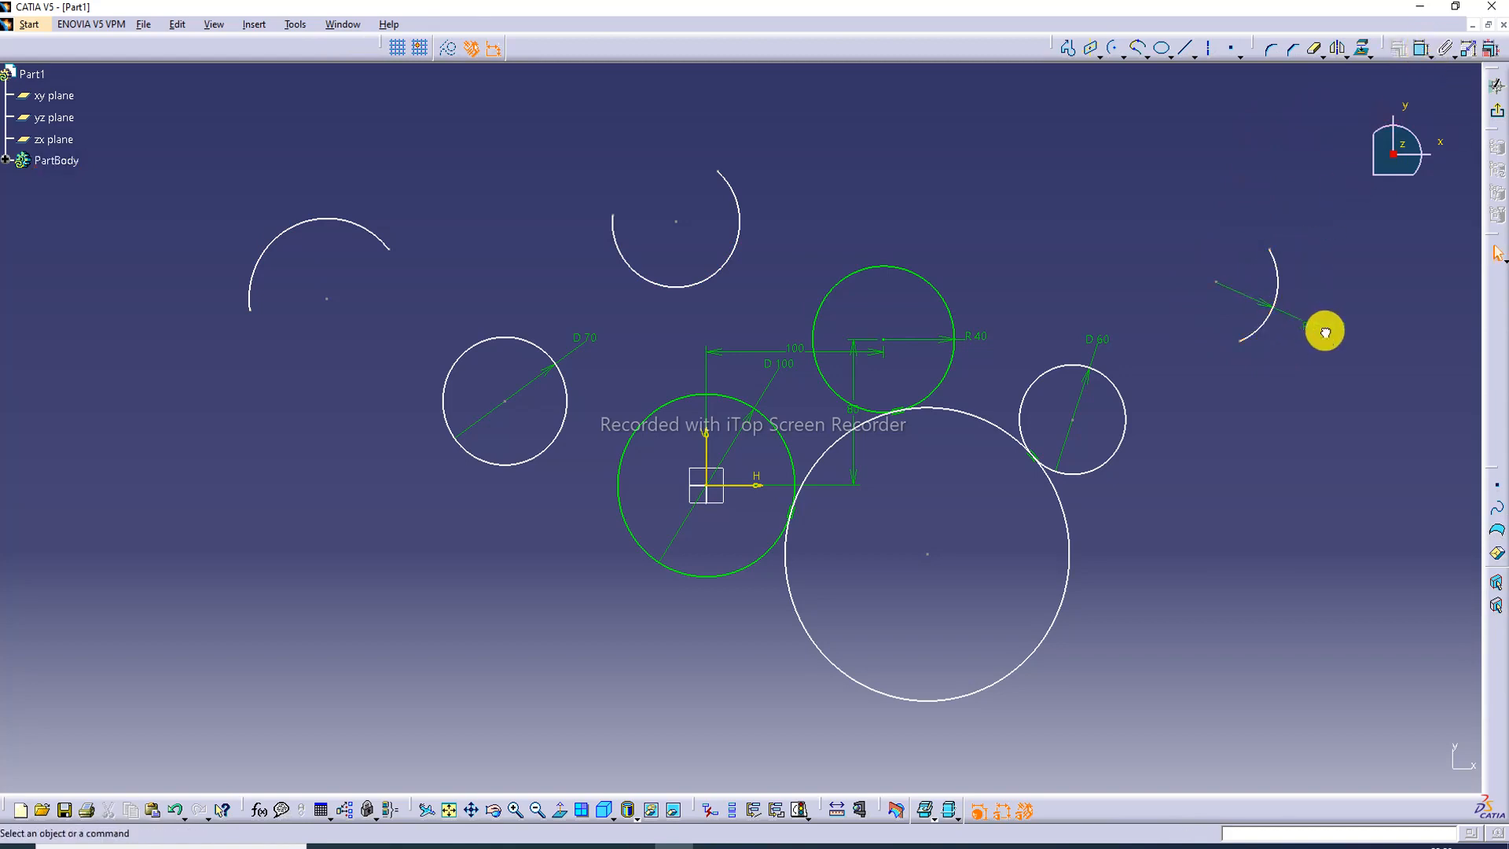
double_click(1326, 334)
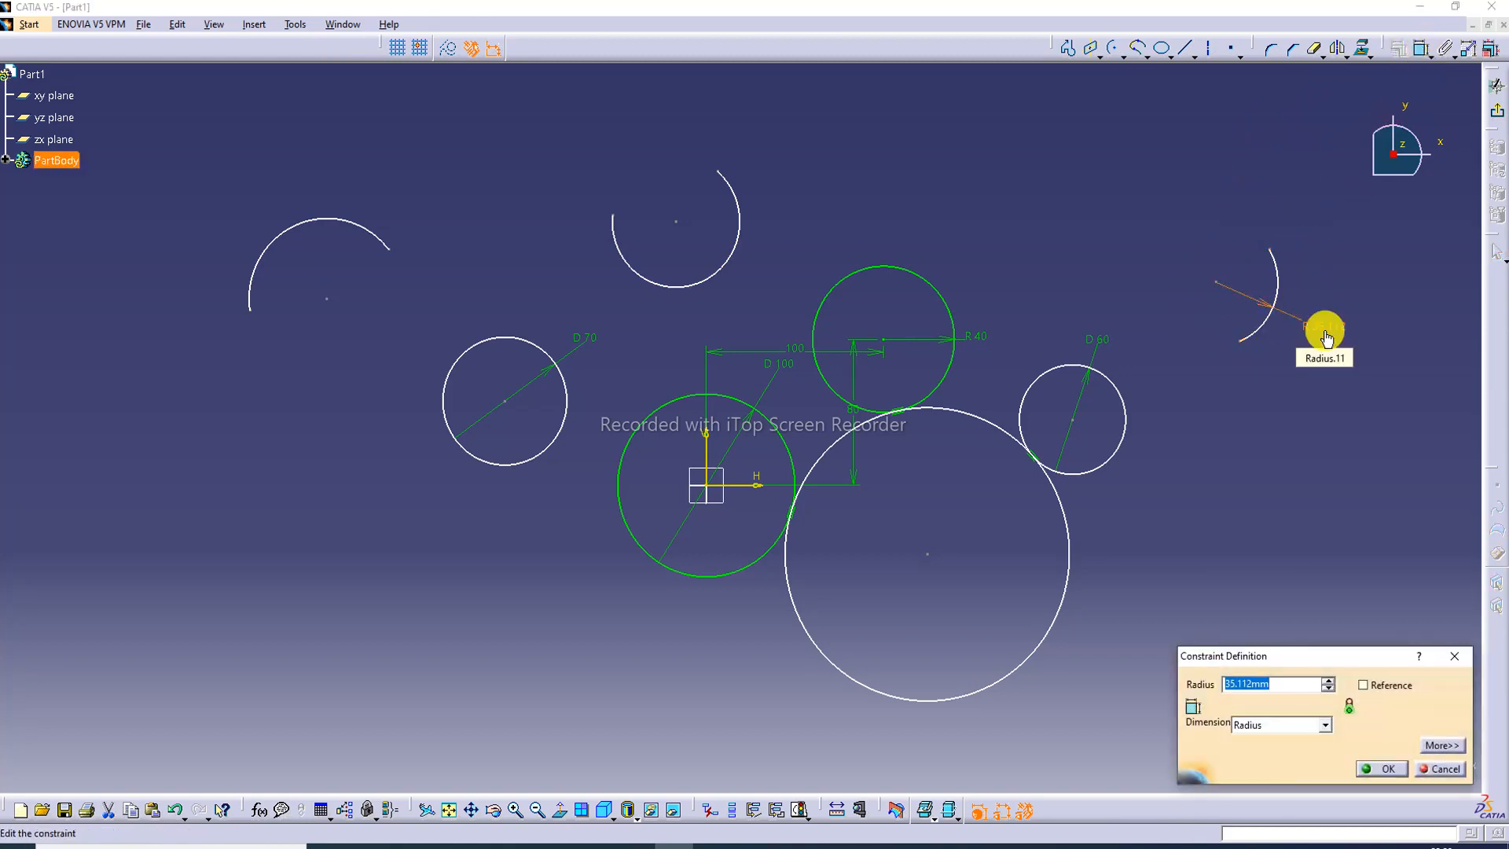
type("40")
key("Return")
Constrain the radius of the three-point arc above the 70 mm circle and set it to 50 mm.
left_click(1421, 49)
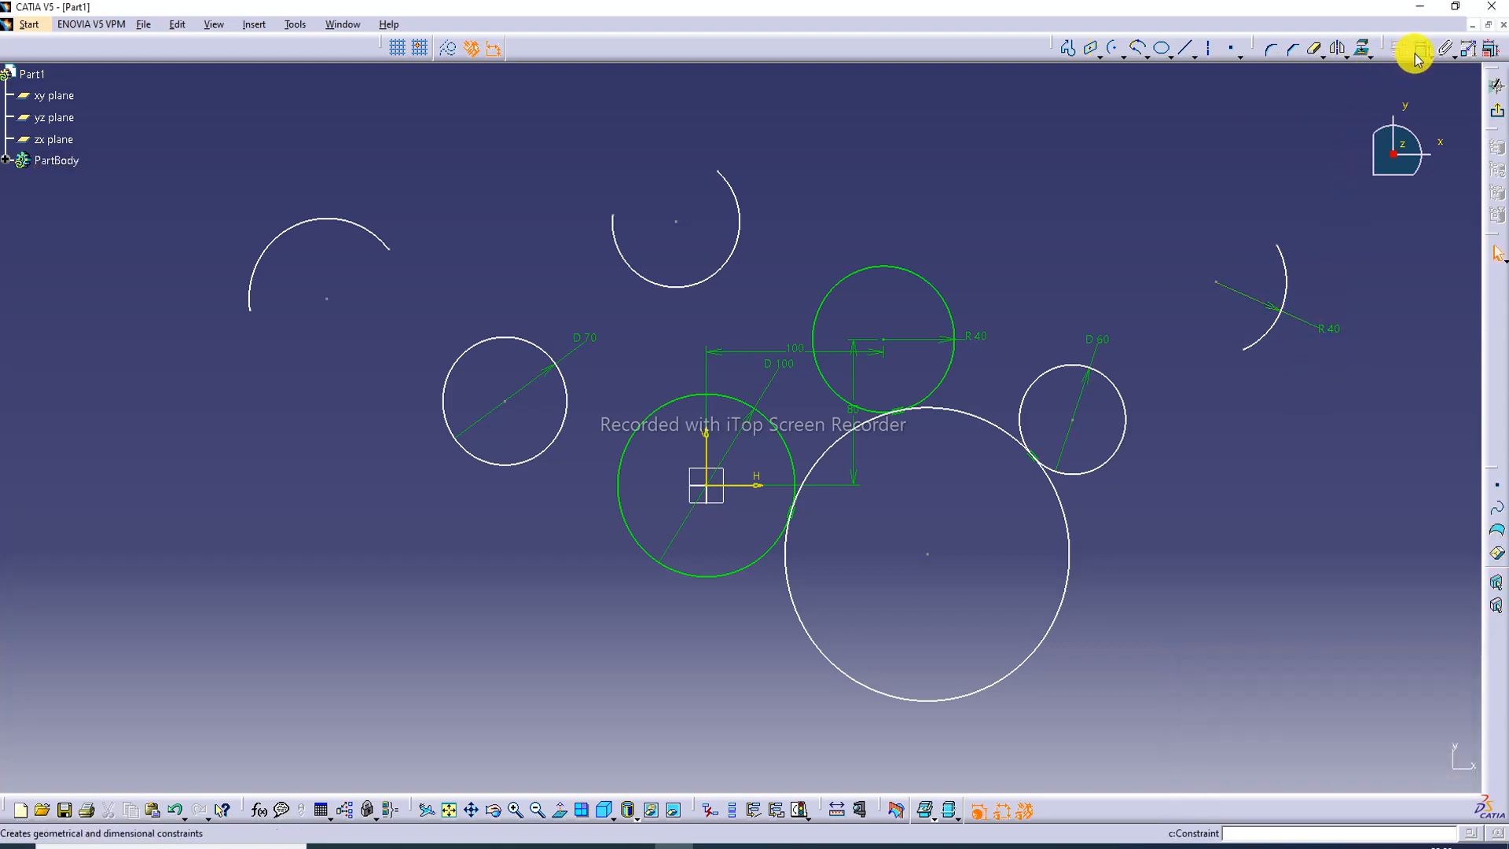
left_click(344, 220)
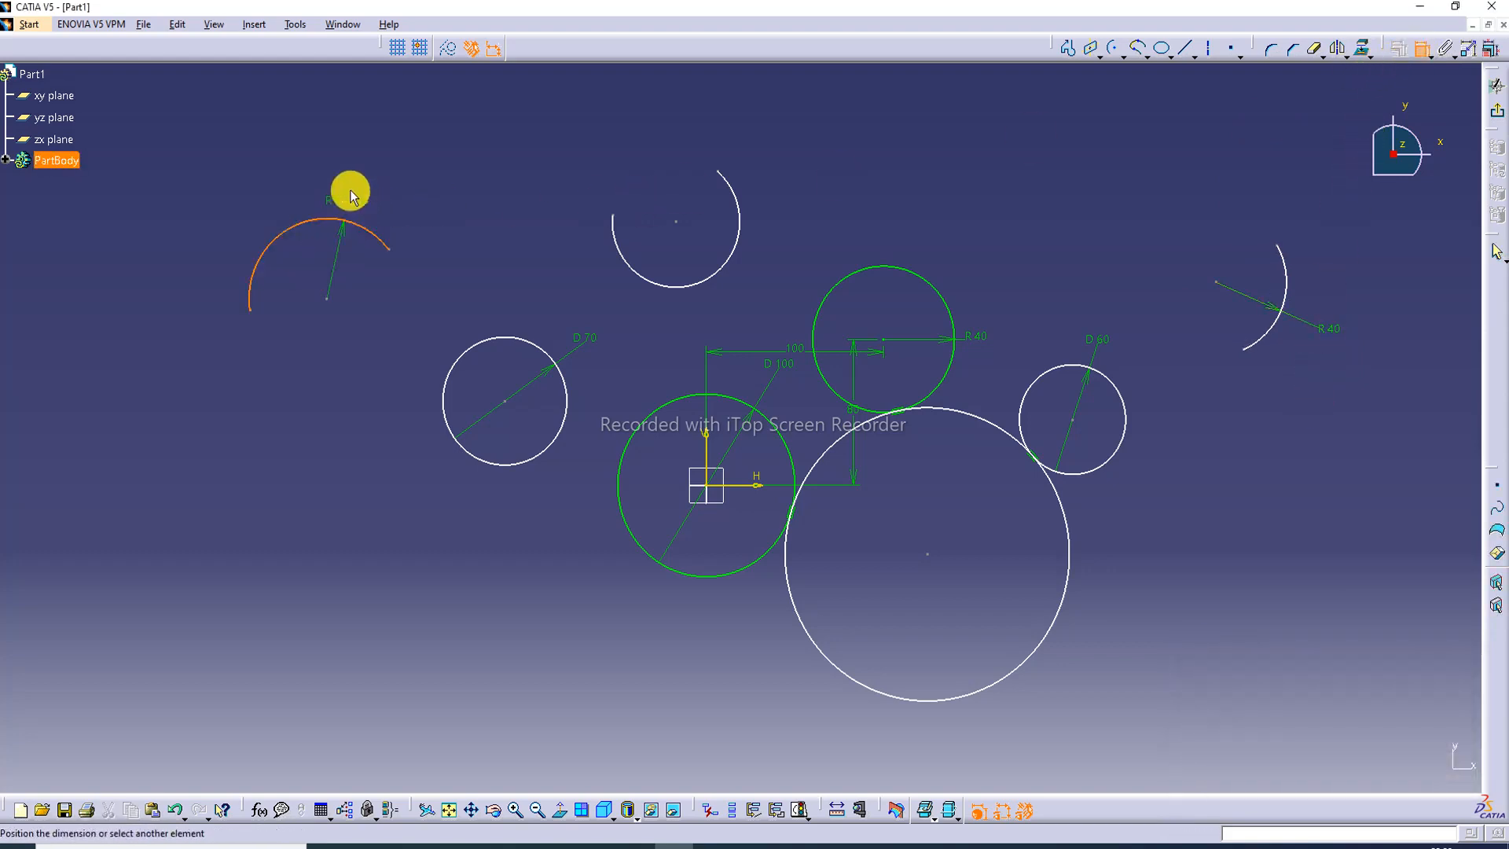
left_click(352, 162)
double_click(352, 165)
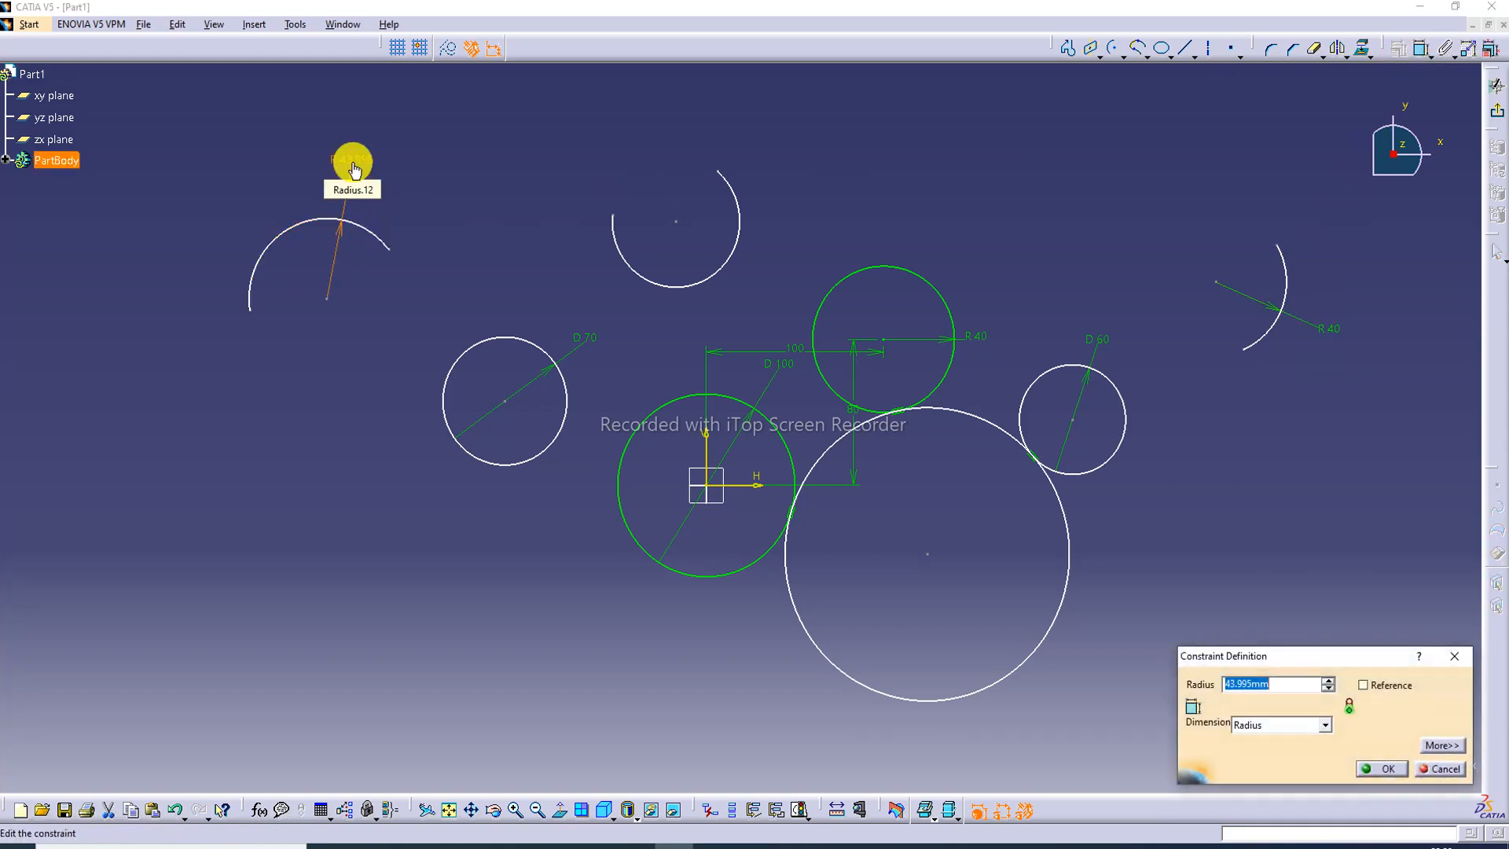
type("50")
key("Return")
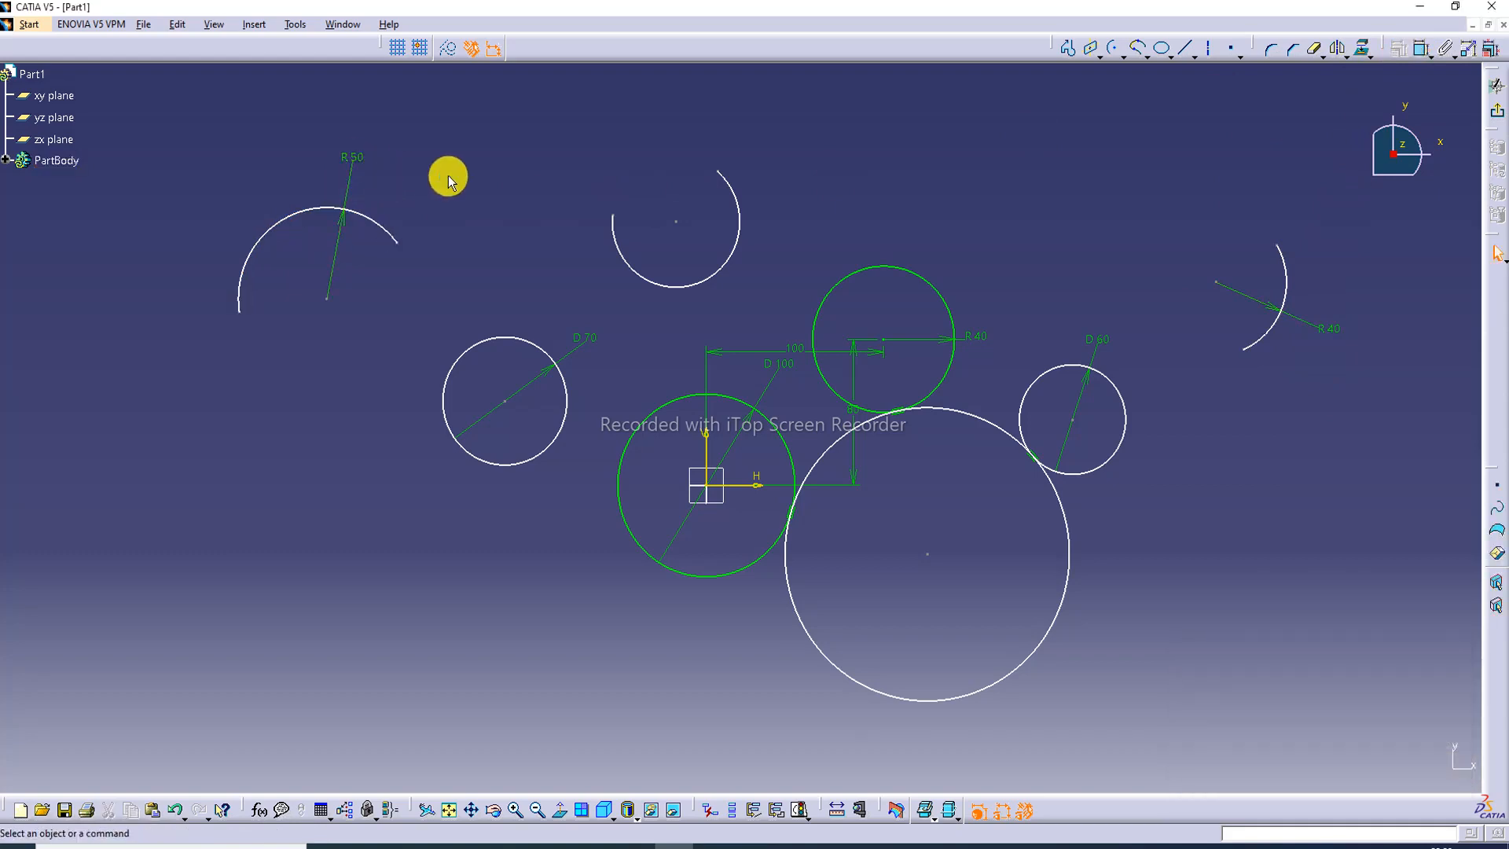
Constrain the radius of the three-point arc opening upward above the origin circle.
left_click(1423, 50)
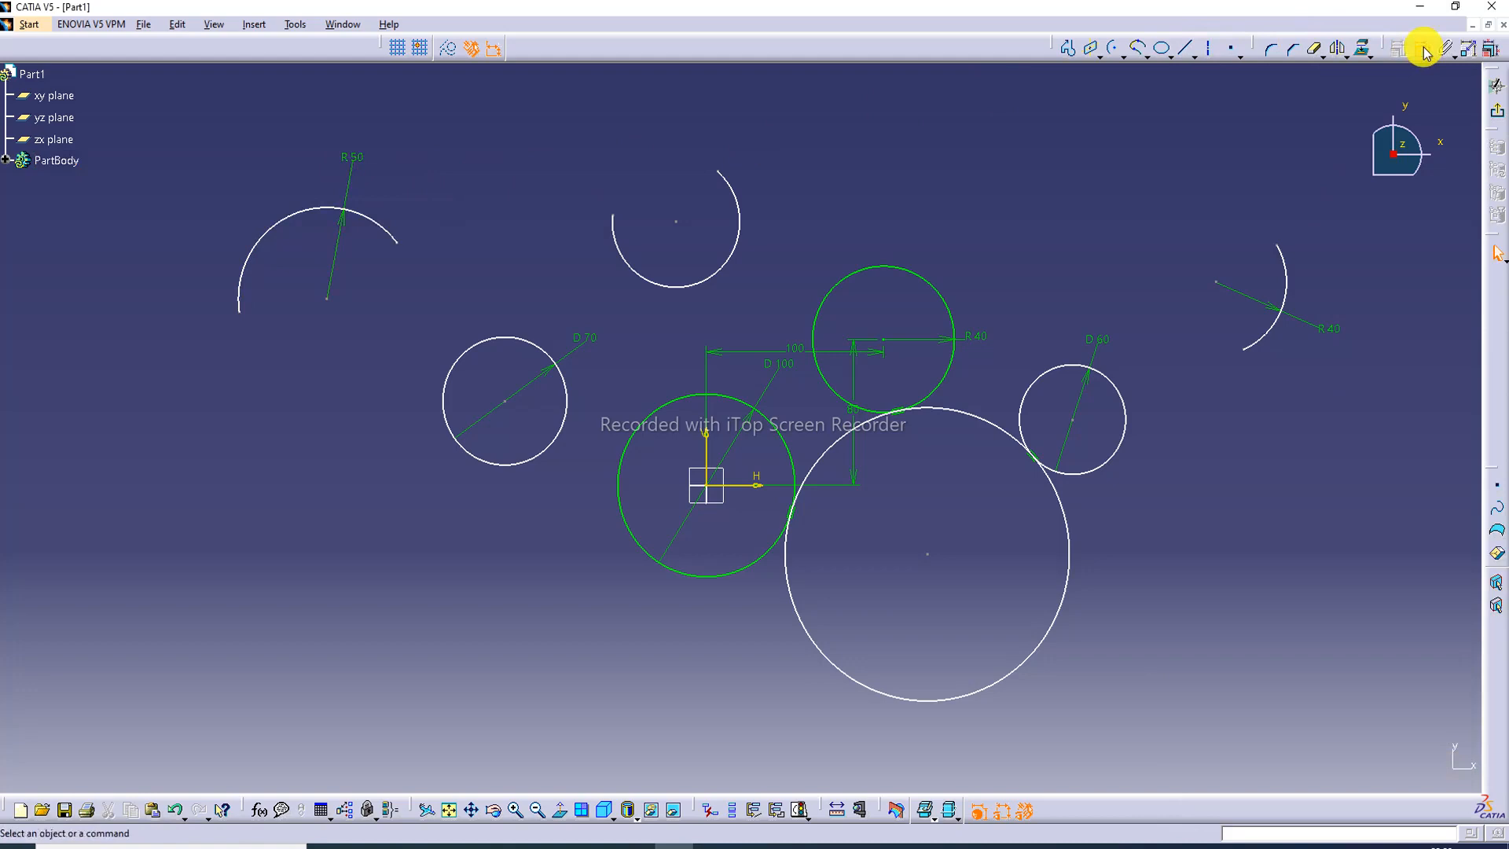
left_click(732, 257)
left_click(791, 205)
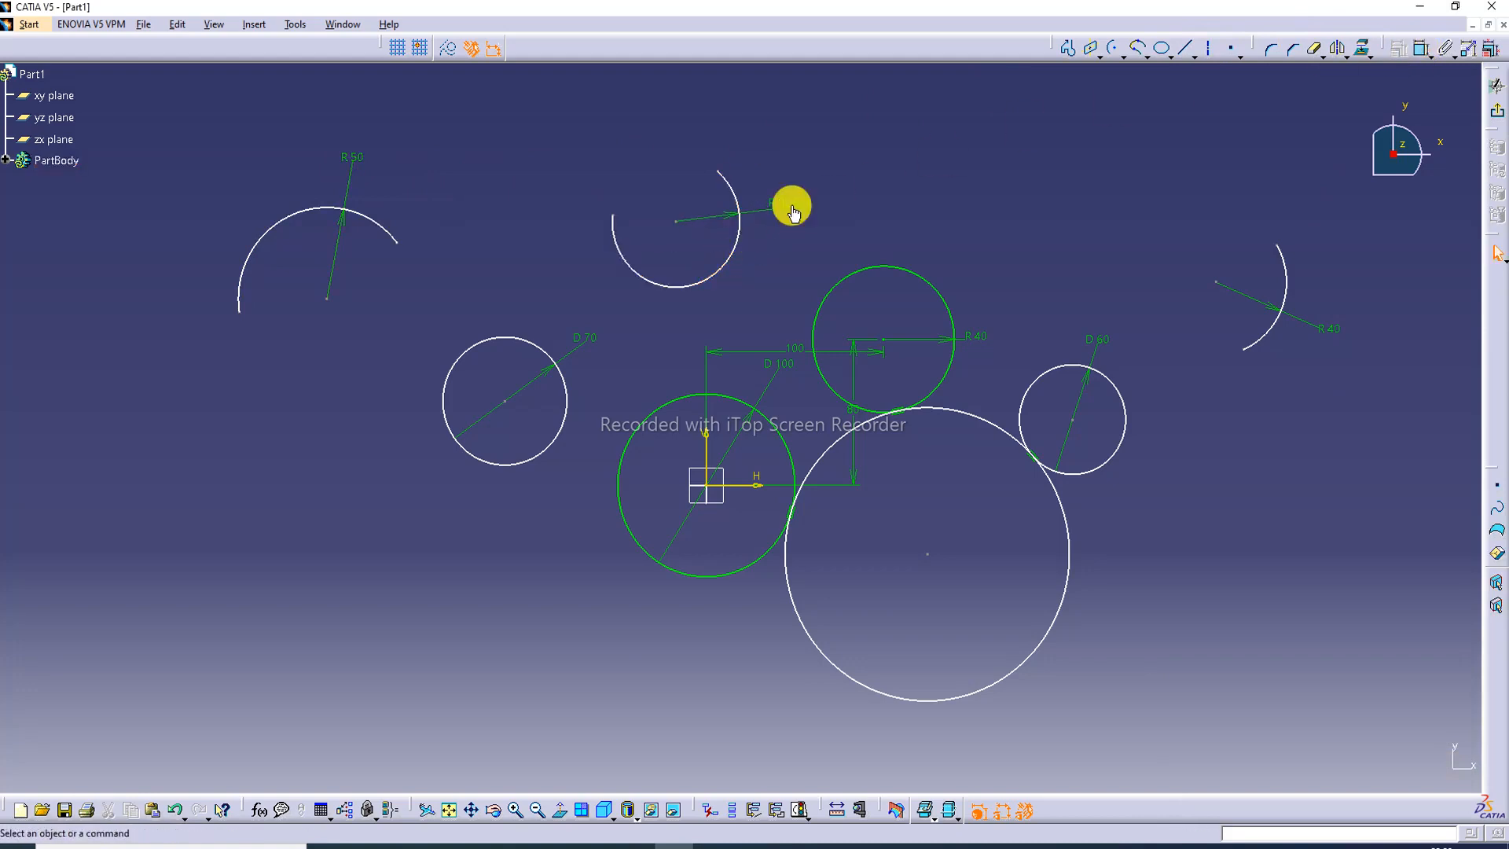
type("60")
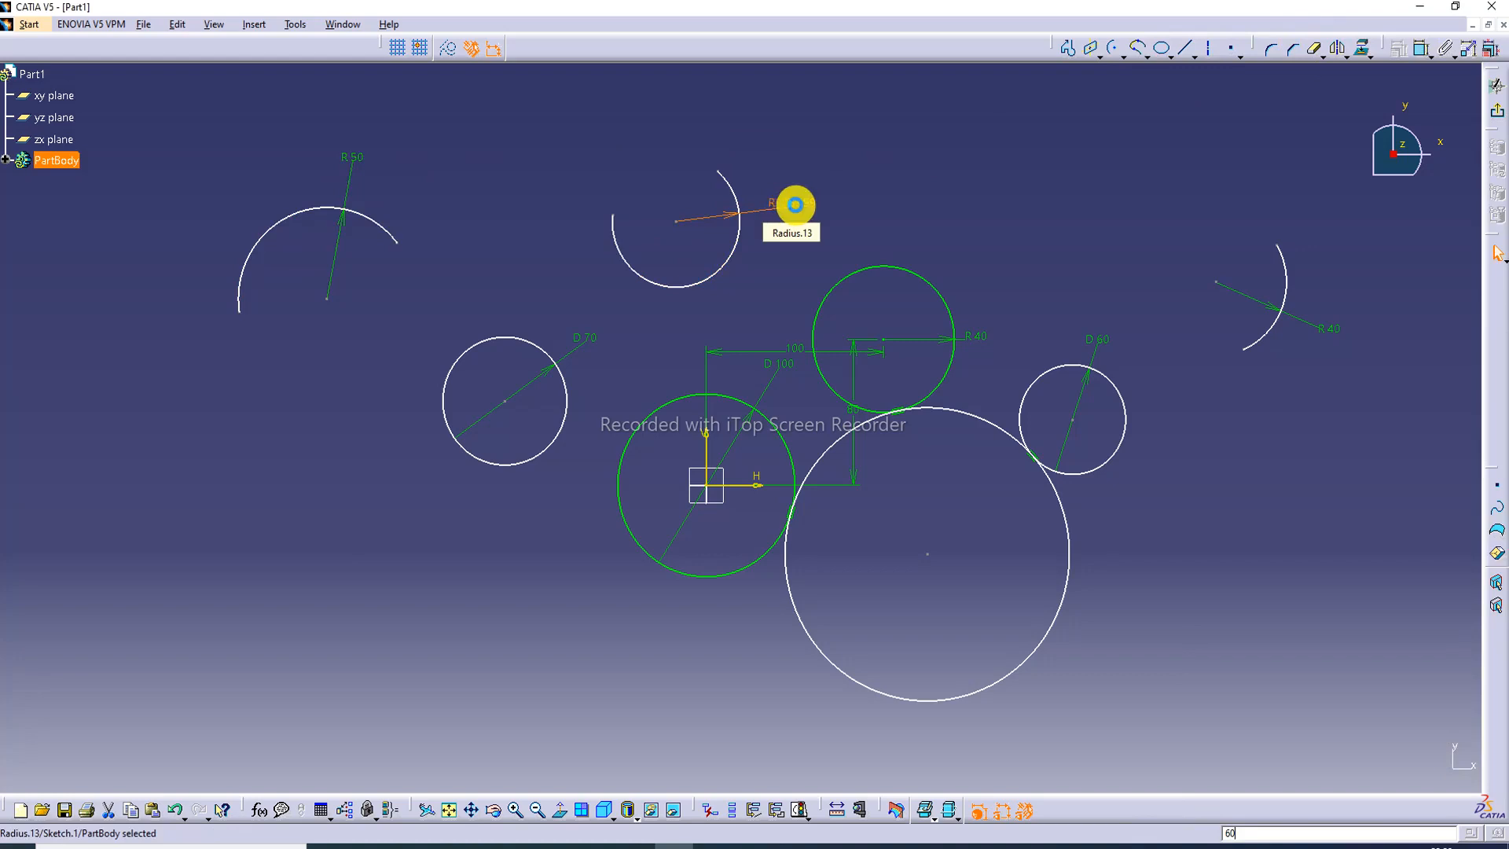
key("Return")
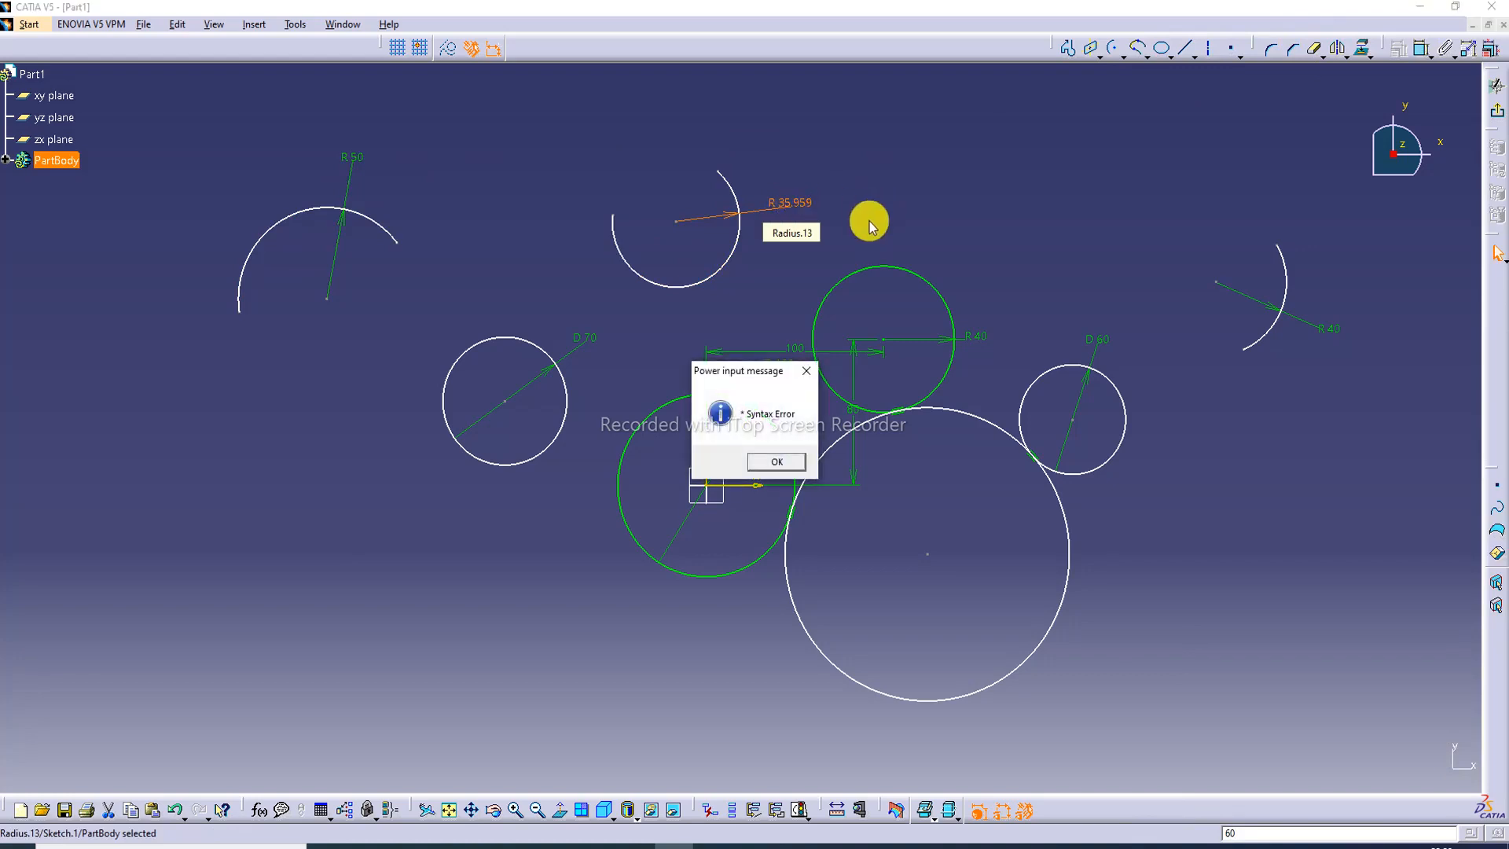
key("Return")
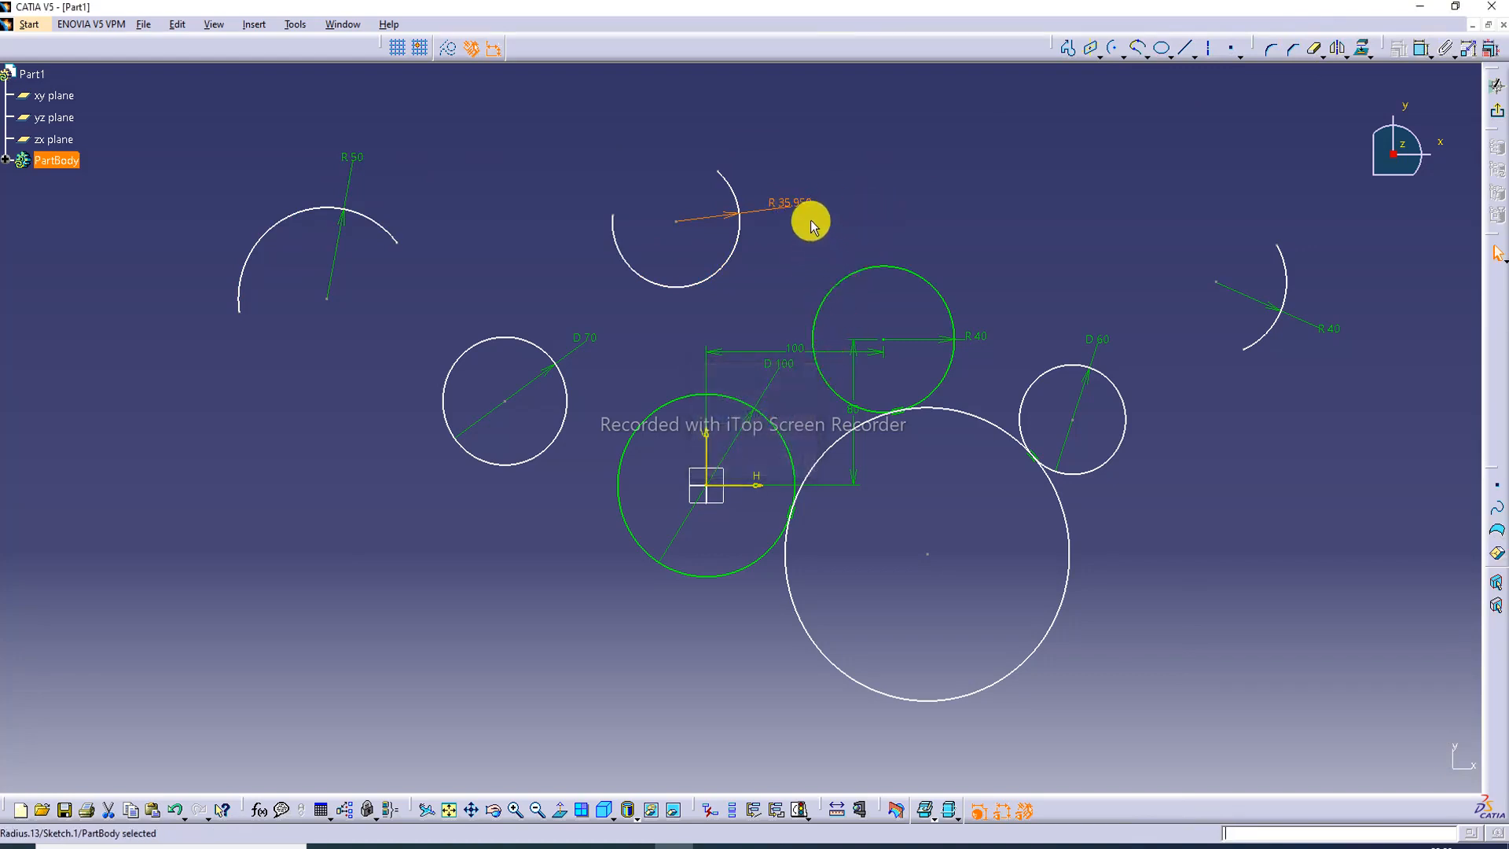
Shift the upward-opening arc slightly up and to the left, and set its radius to 20 mm.
left_click_drag(742, 210, 778, 198)
left_click(756, 188)
double_click(767, 188)
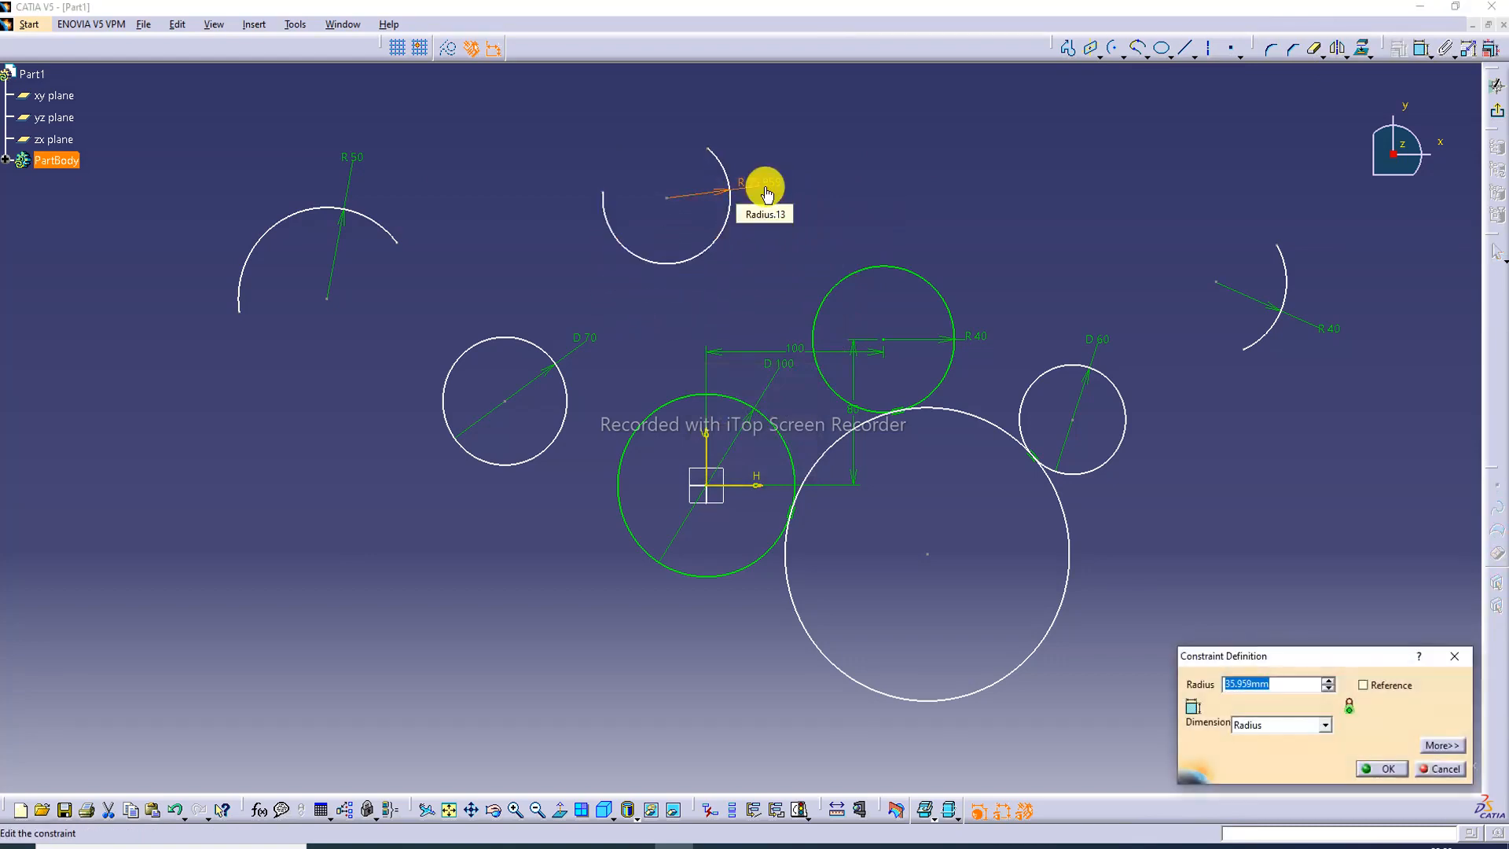
type("20")
key("Return")
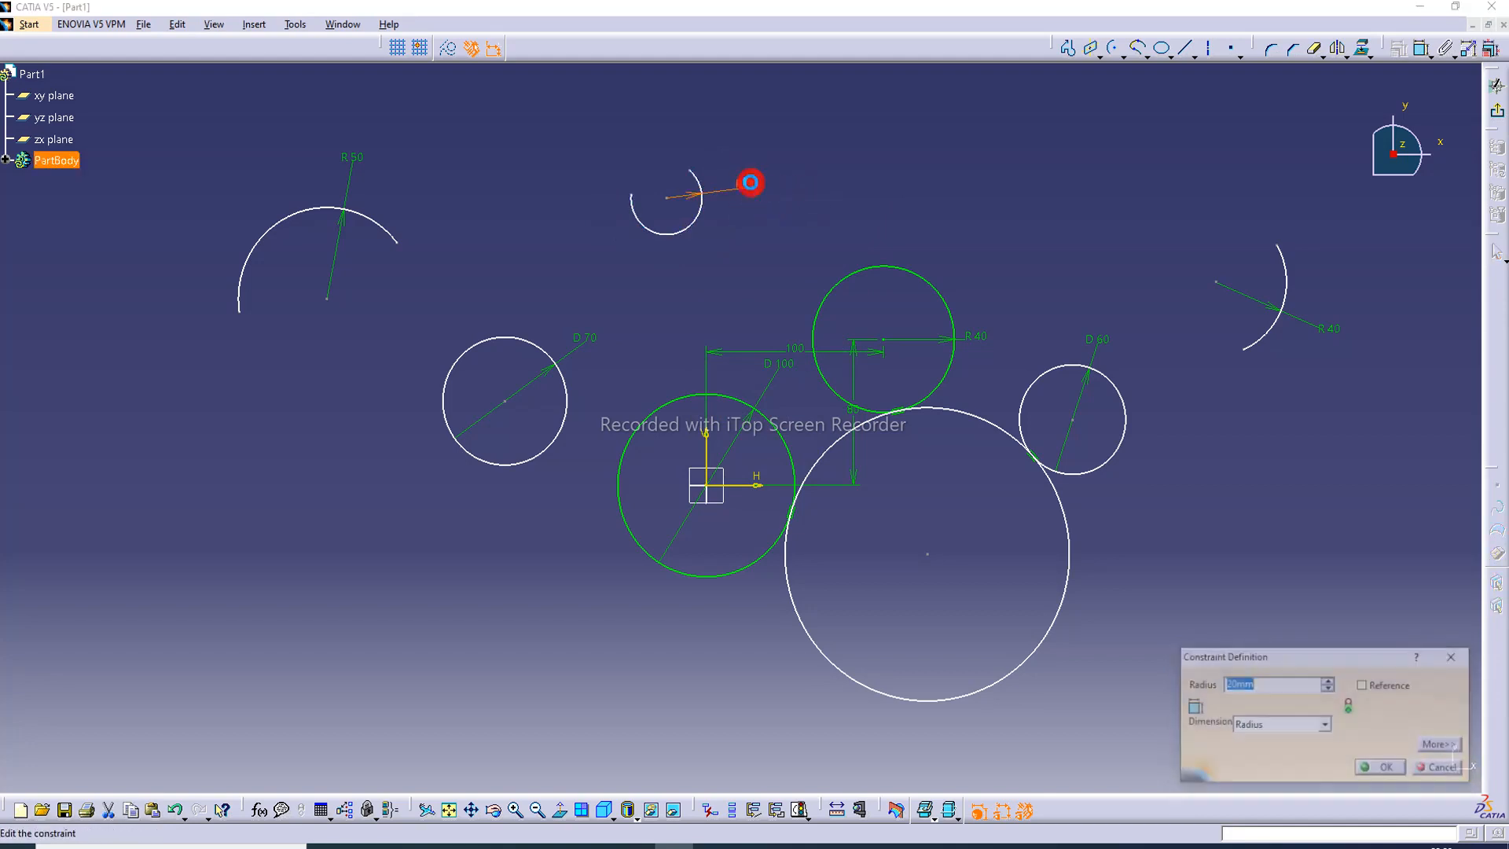
Change the radius of the upward-opening arc above the origin circle to 40 mm.
type("40")
key("Return")
key("Return")
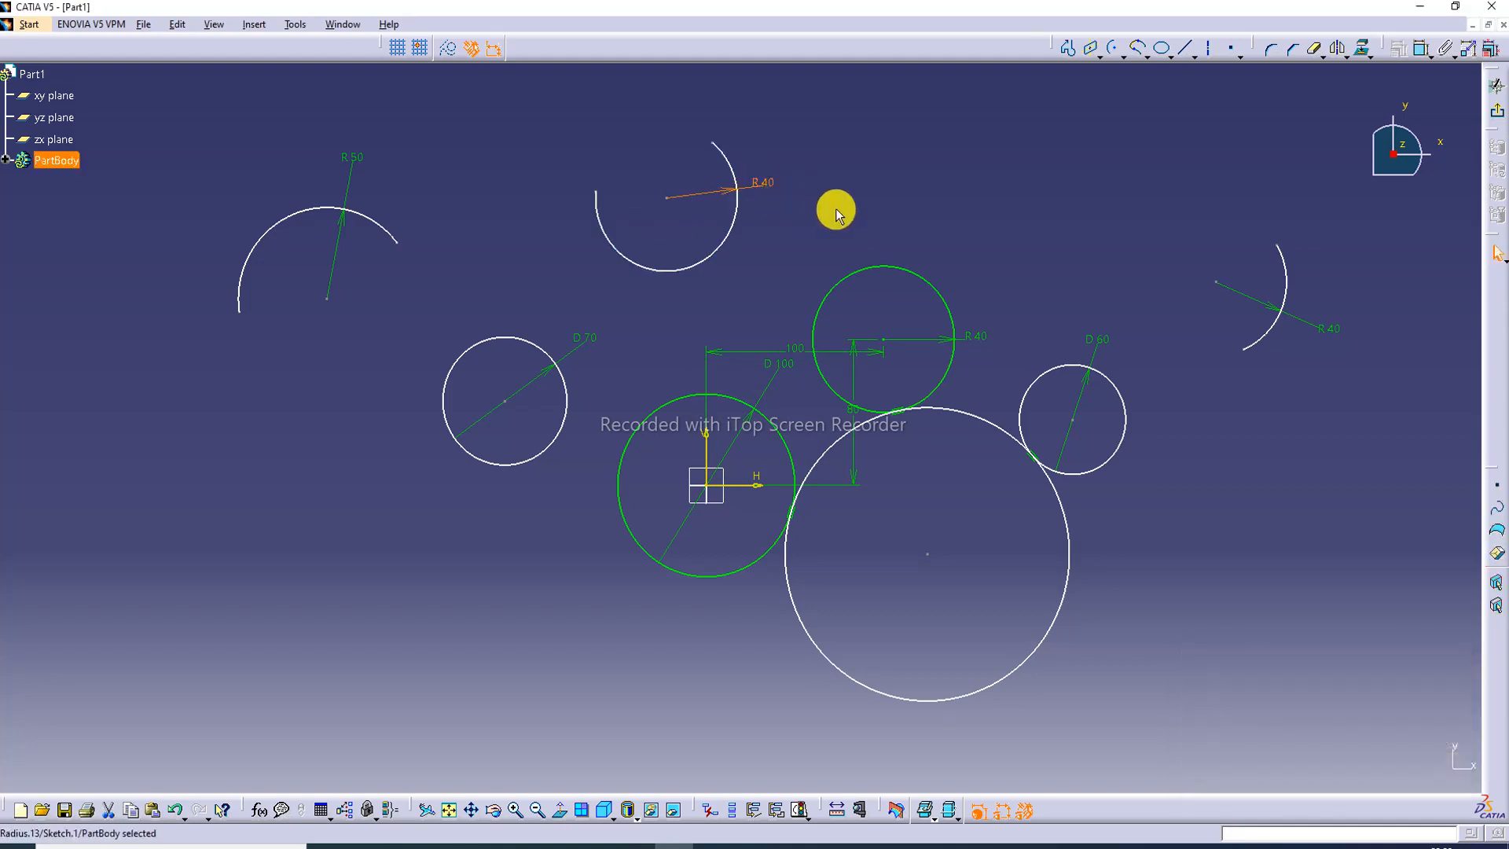
left_click(920, 186)
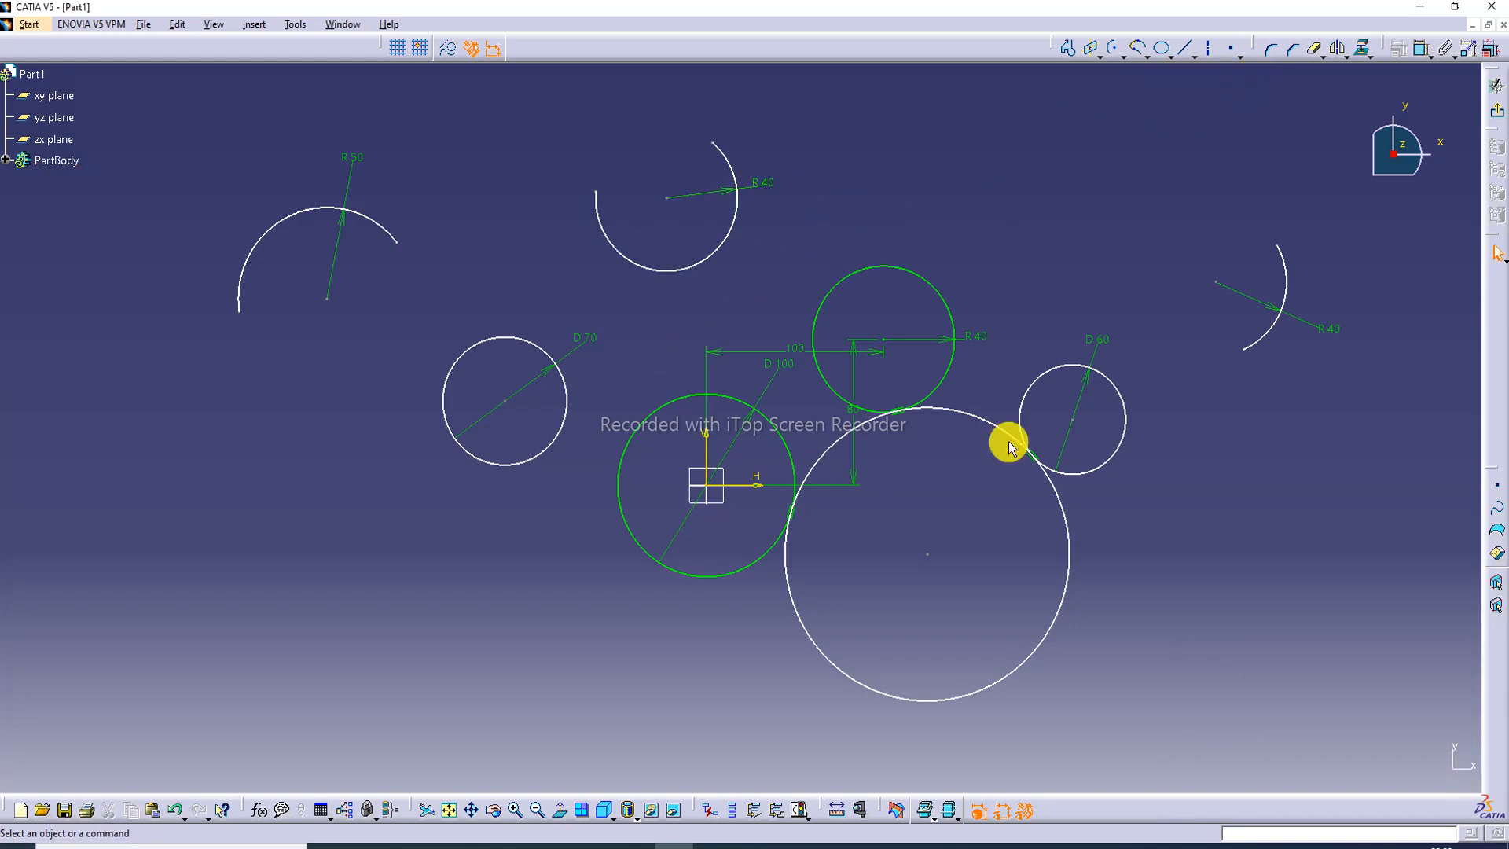
Constrain the diameter of the large circle tangent to the three neighbouring circles and set it to 120 mm.
left_click(1419, 49)
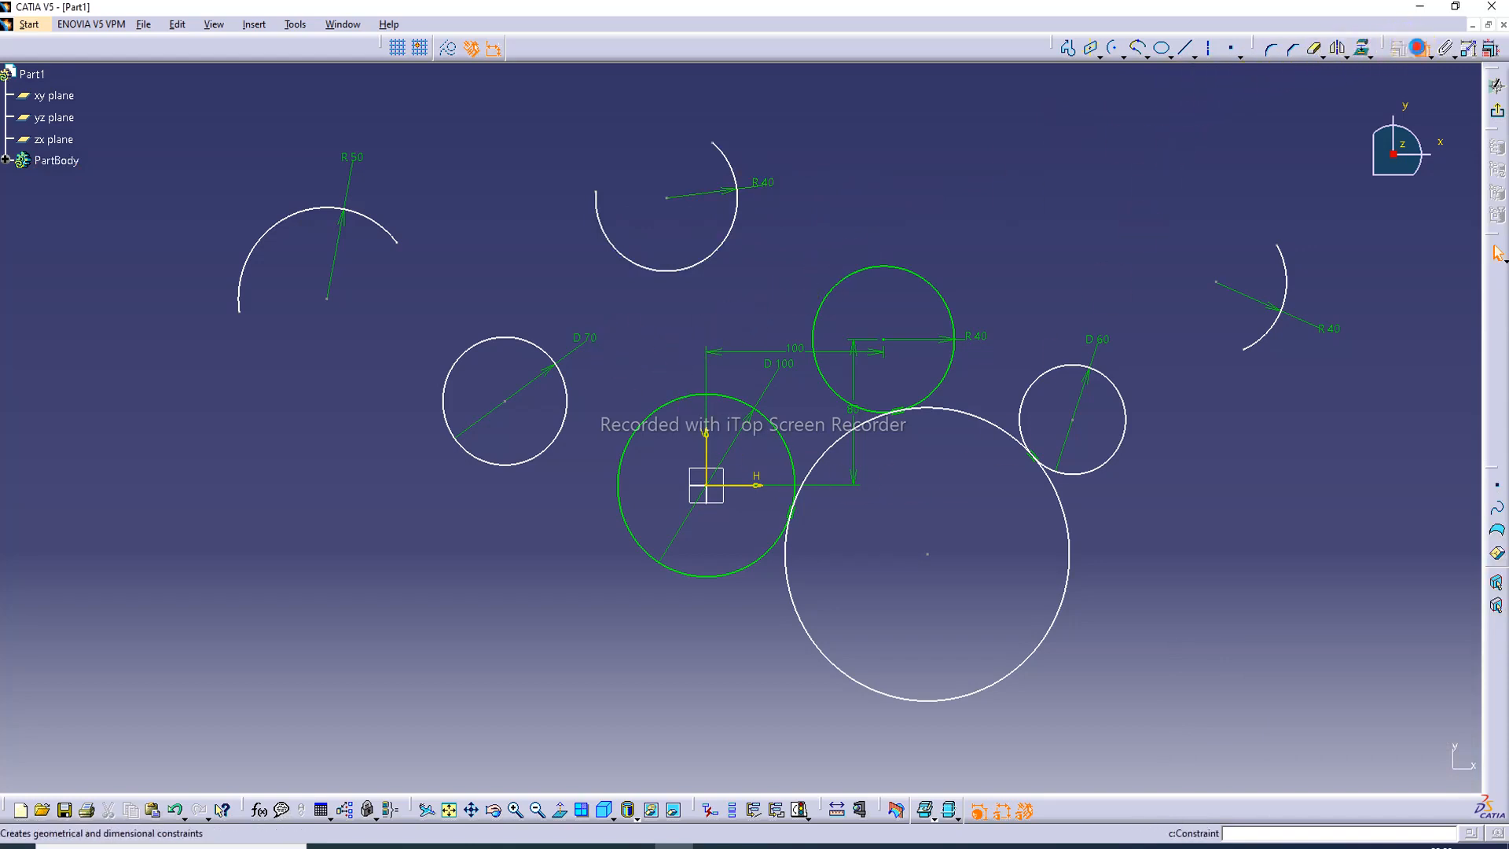
left_click(1063, 610)
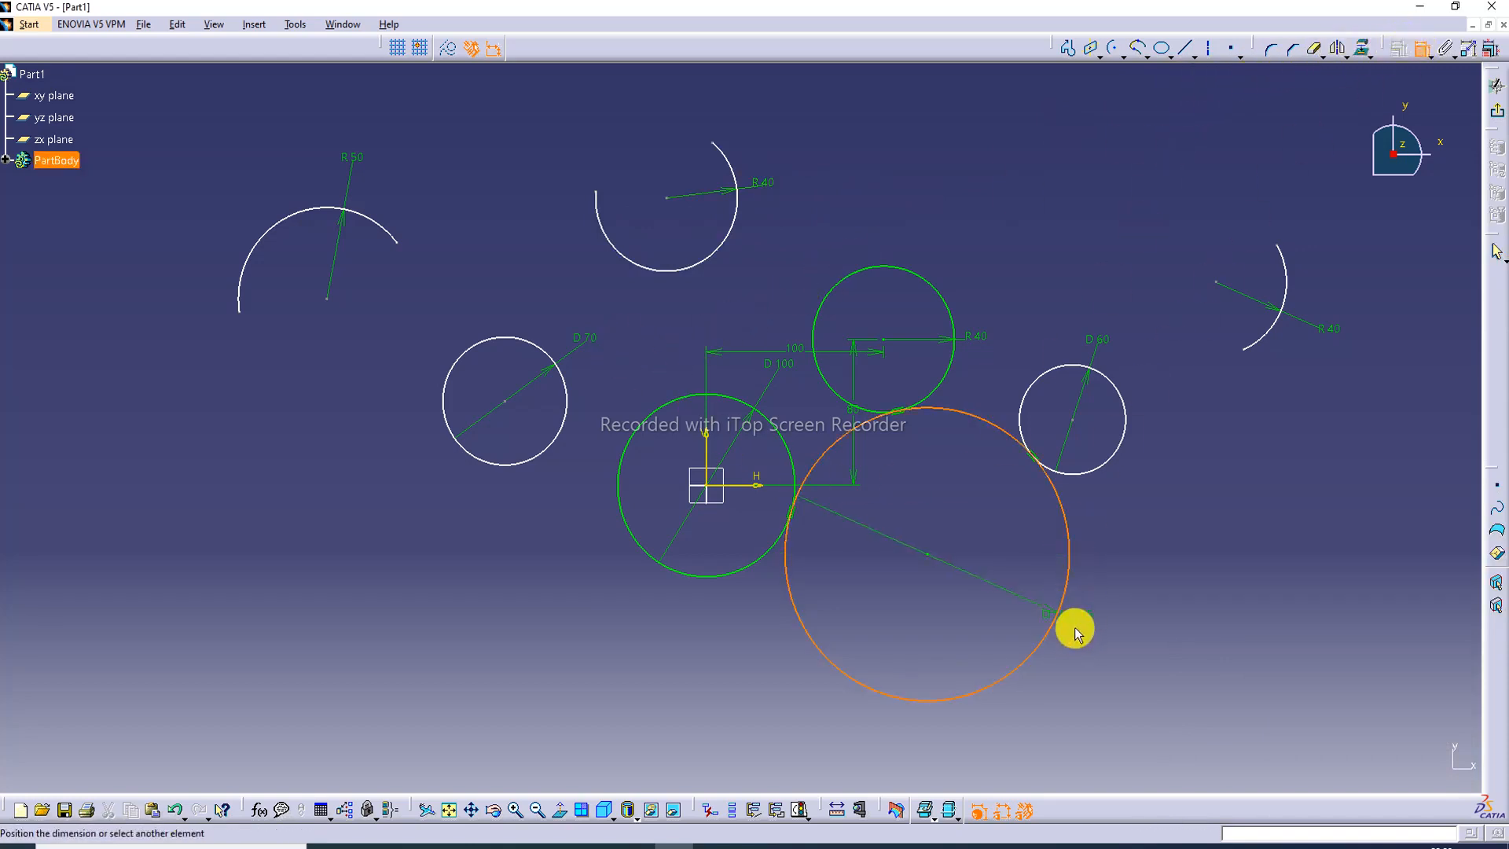
left_click(1093, 667)
double_click(1097, 668)
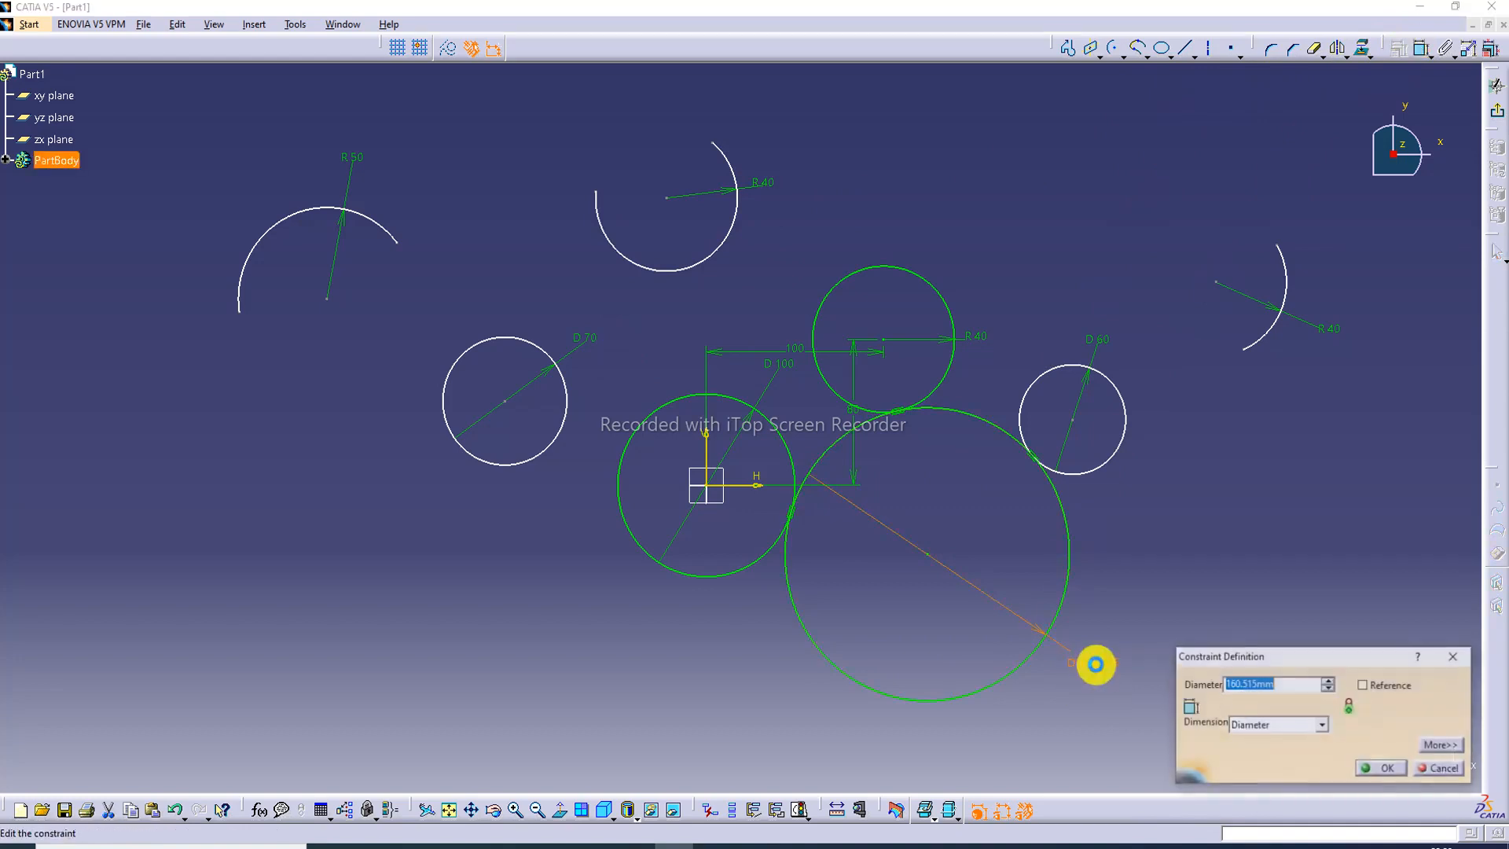
type("120")
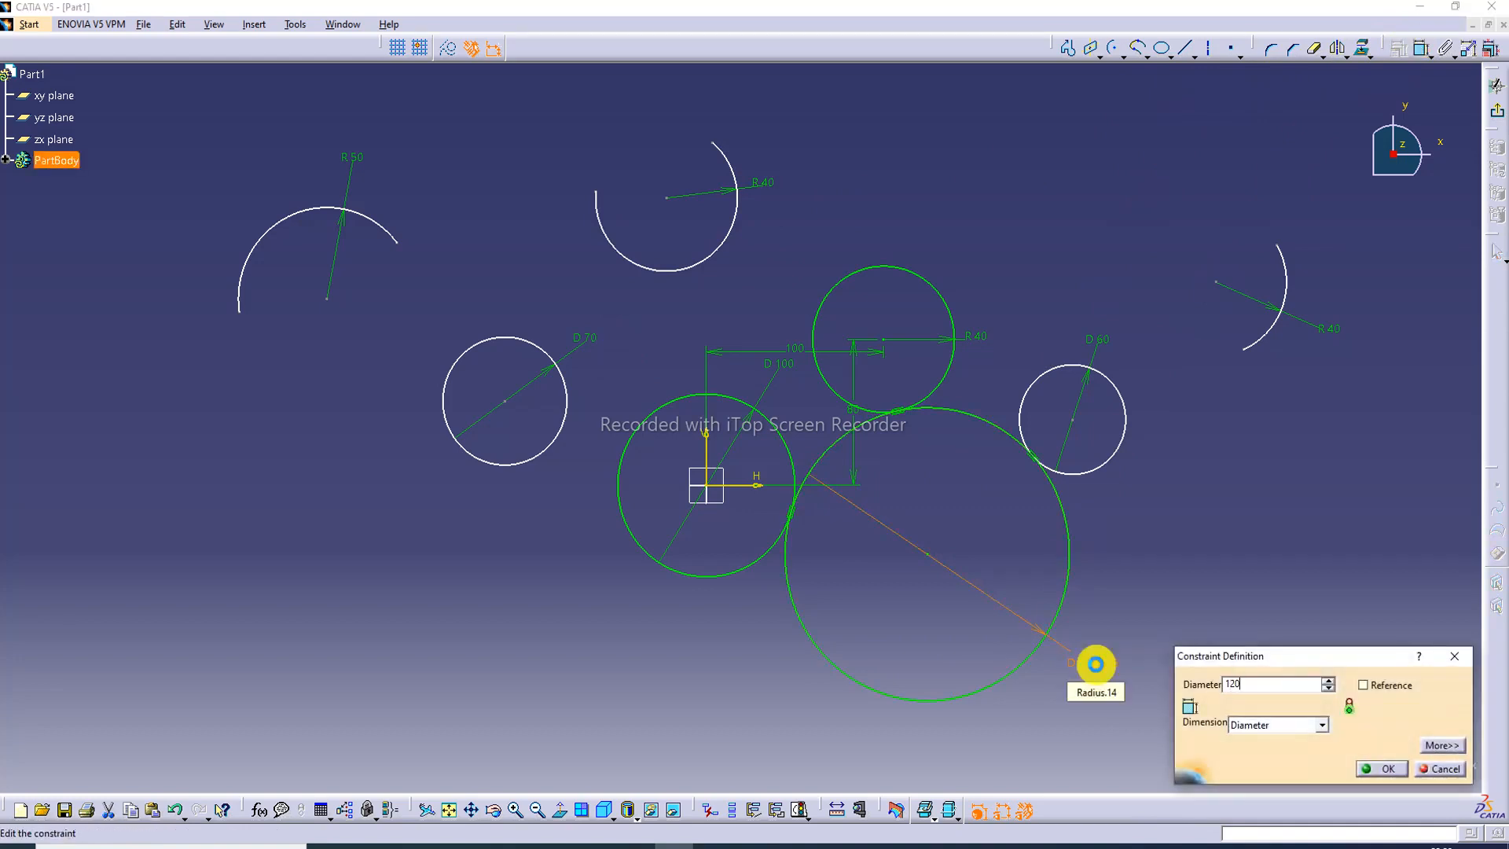
key("Return")
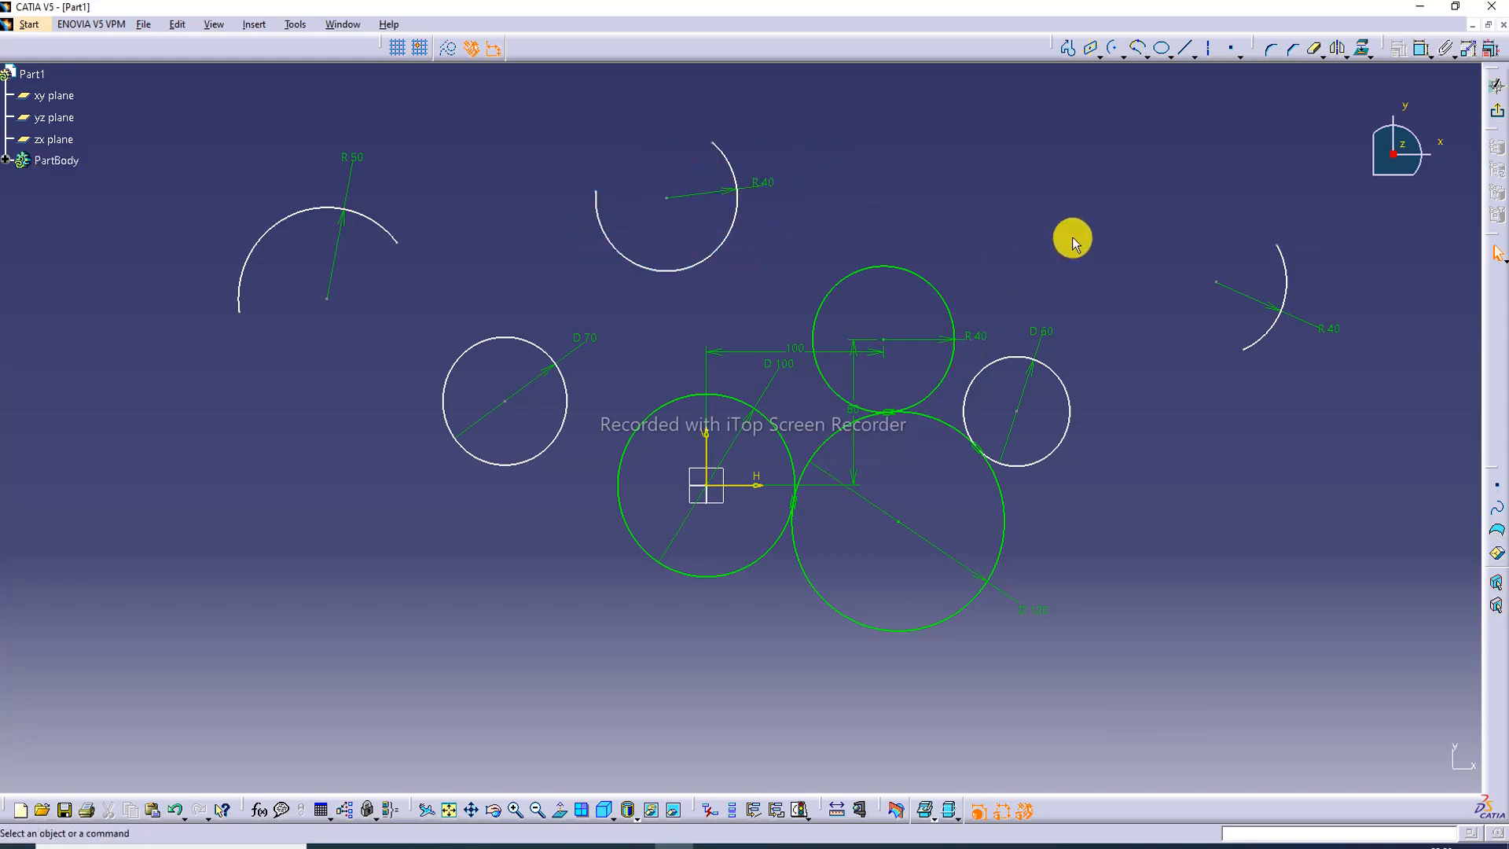
Switch to the browser showing the lecture document CATIA LECTURE-05, CIRCLE.pdf.
left_click(1143, 55)
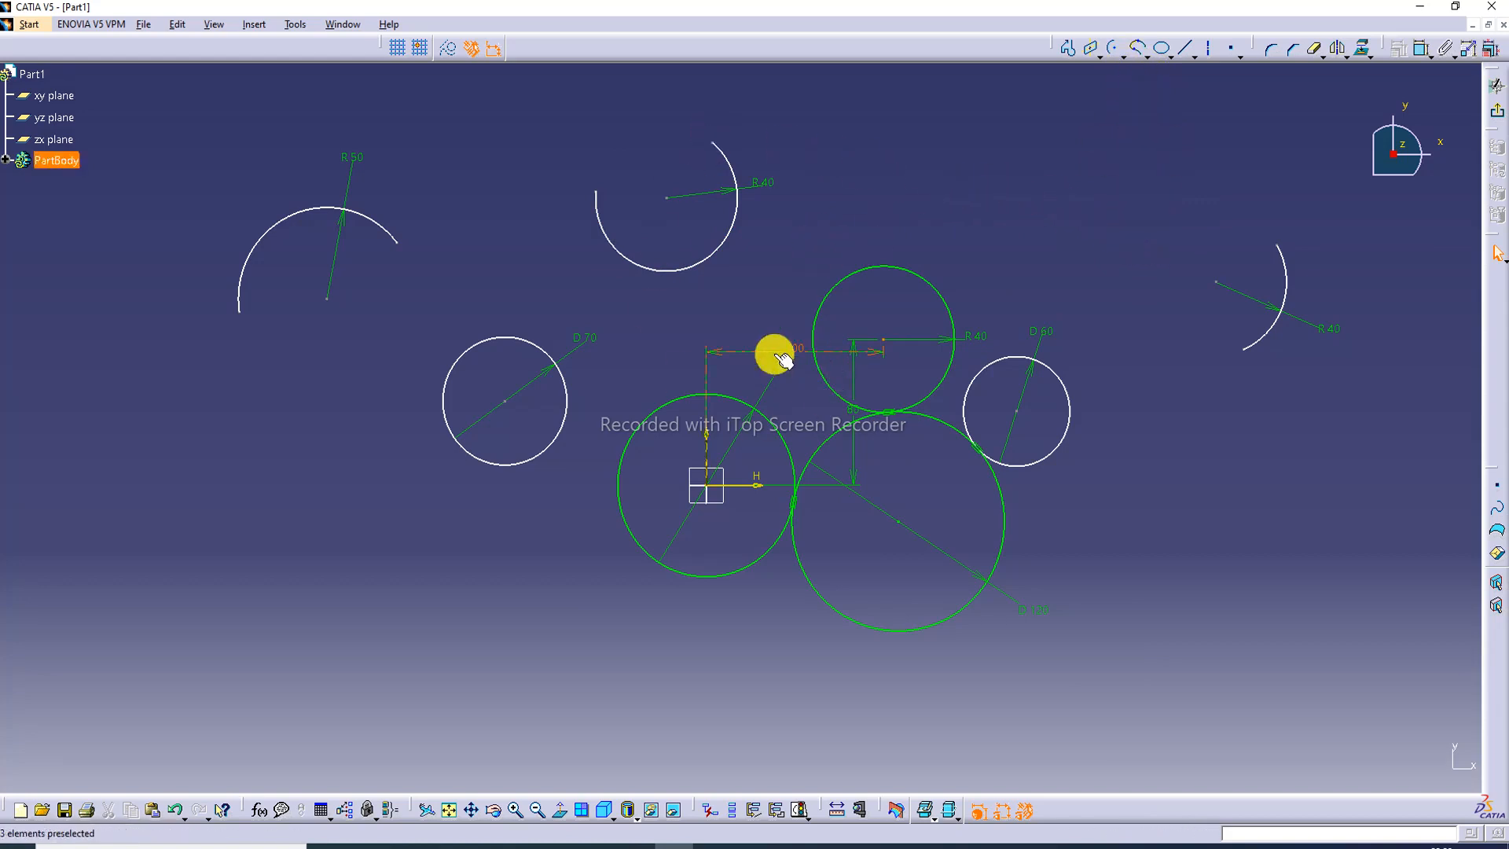
left_click(424, 845)
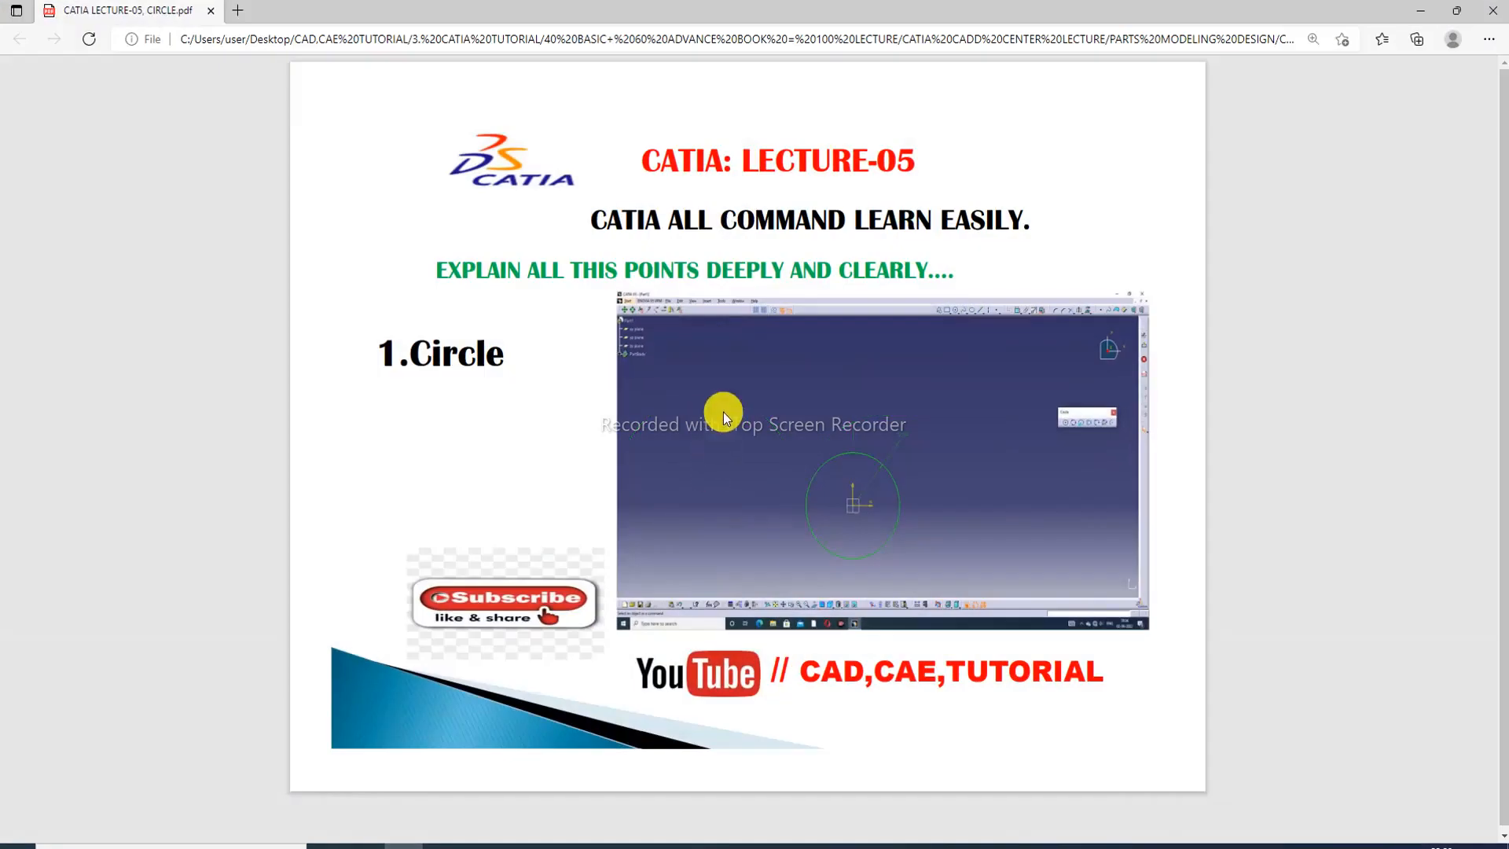